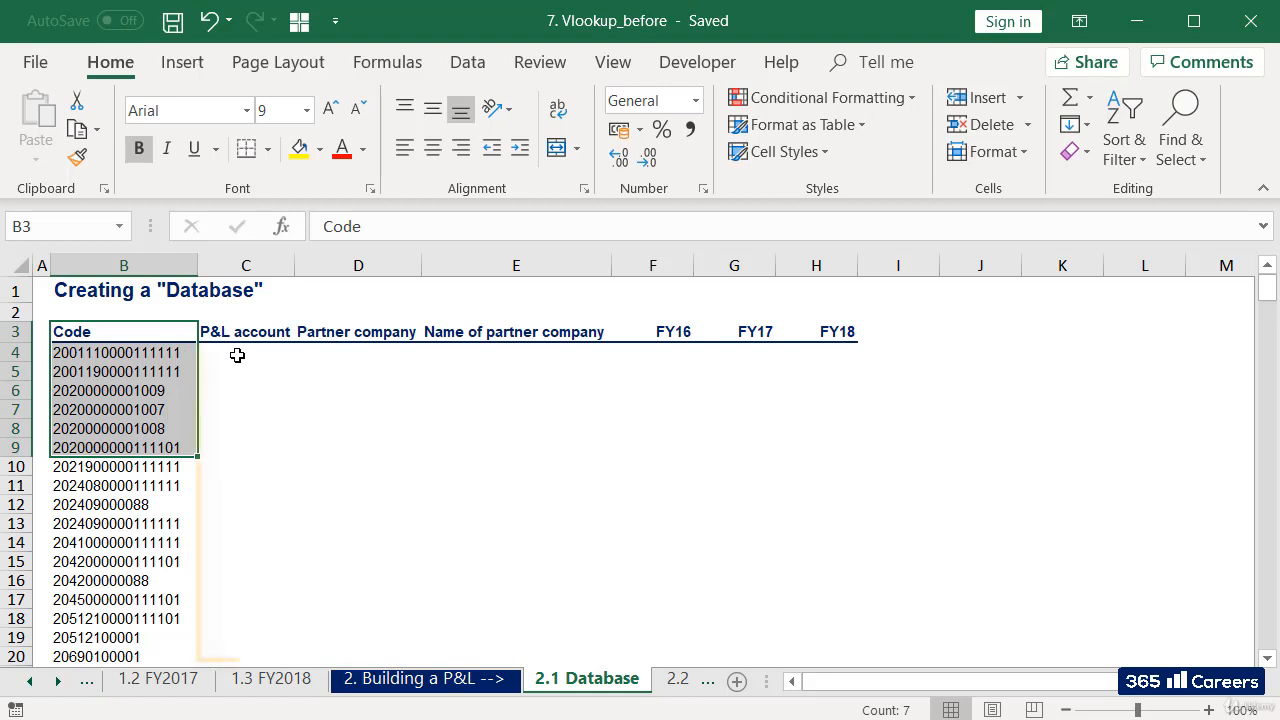
{"action": "left_click", "coordinate": [237, 352]}
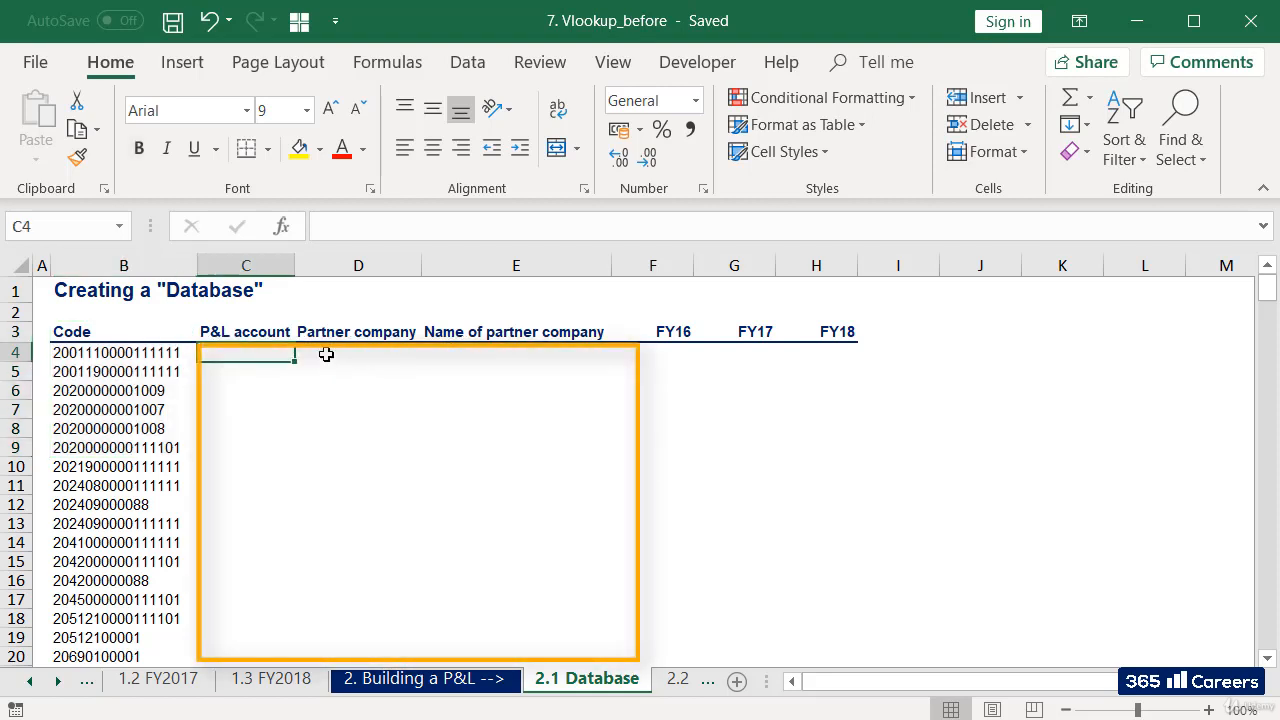
{"action": "left_click", "coordinate": [340, 356]}
{"action": "left_click", "coordinate": [455, 356]}
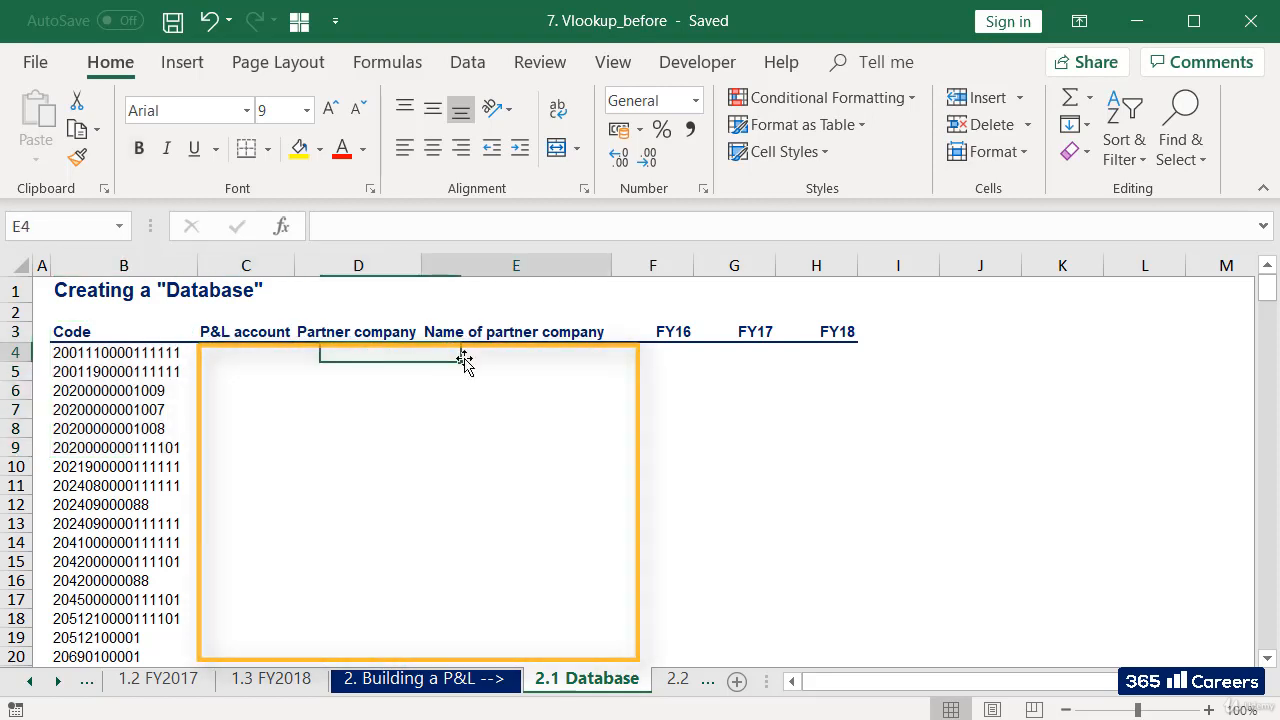
{"action": "left_click_drag", "start_coordinate": [680, 355], "coordinate": [850, 352]}
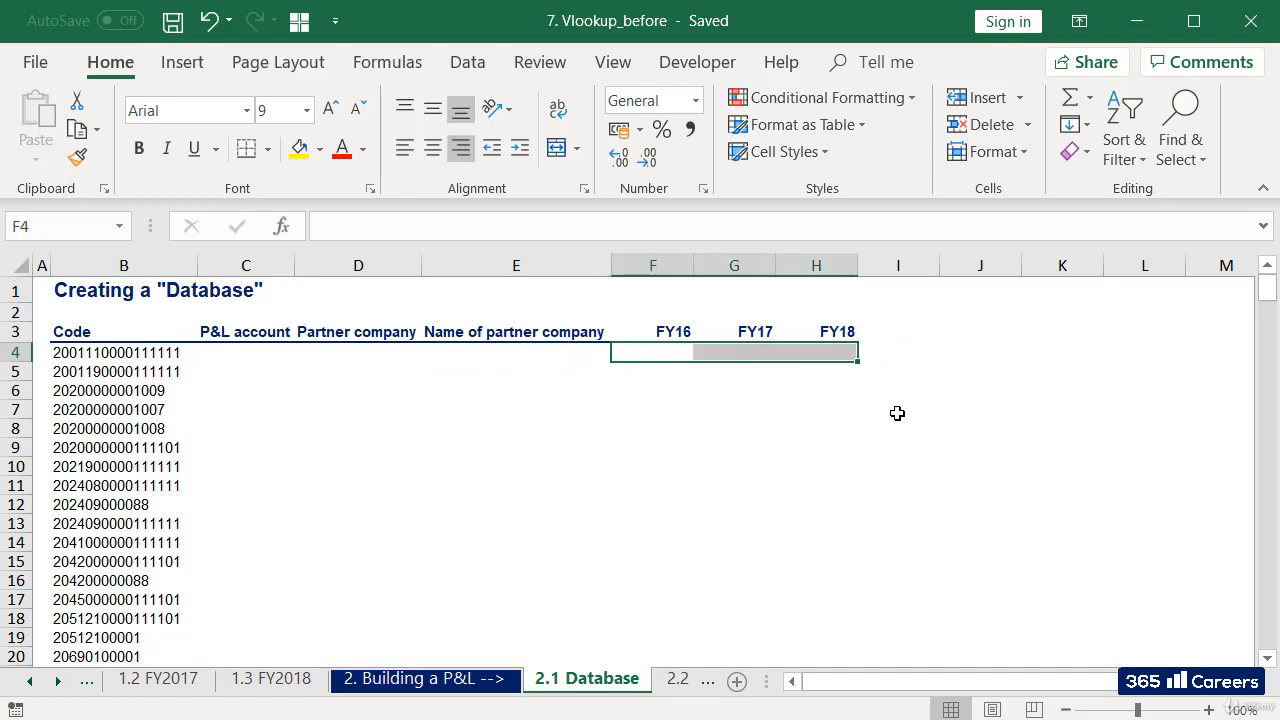
{"action": "key", "text": "ctrl+Left"}
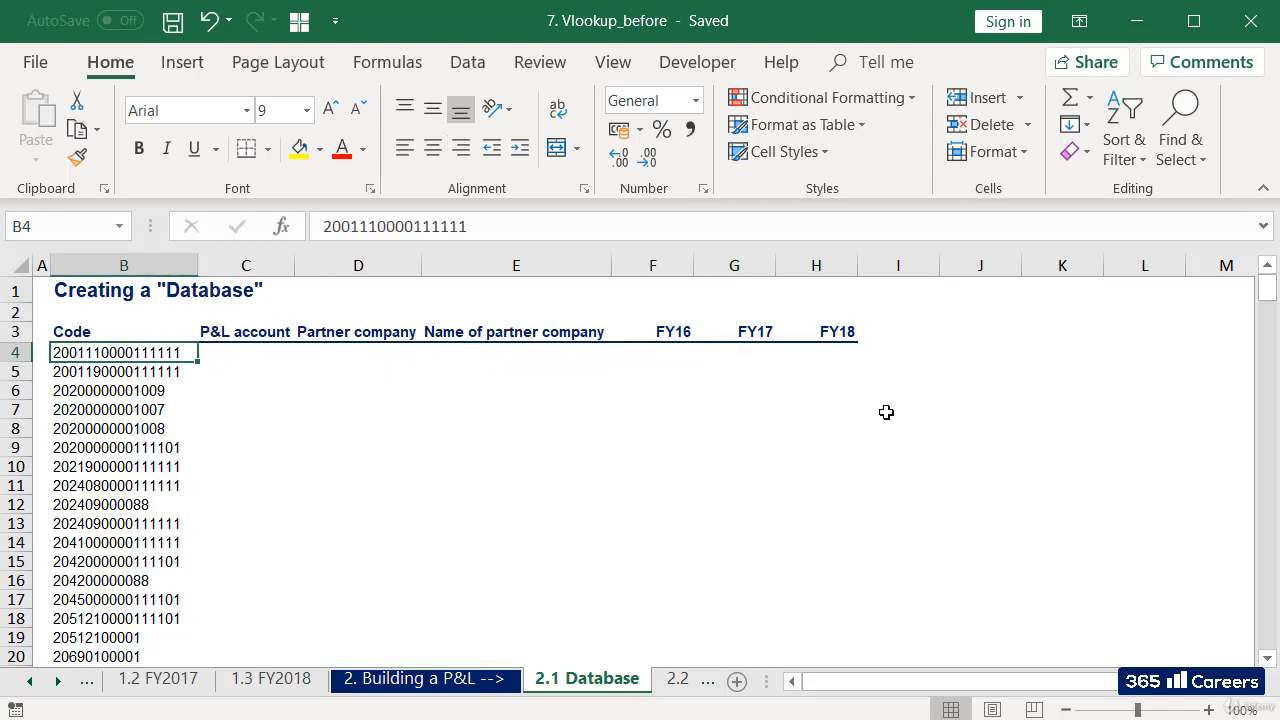
On the 1.1 FY2016 sheet, insert an empty column before the P&L account column.
{"action": "left_click", "coordinate": [30, 680]}
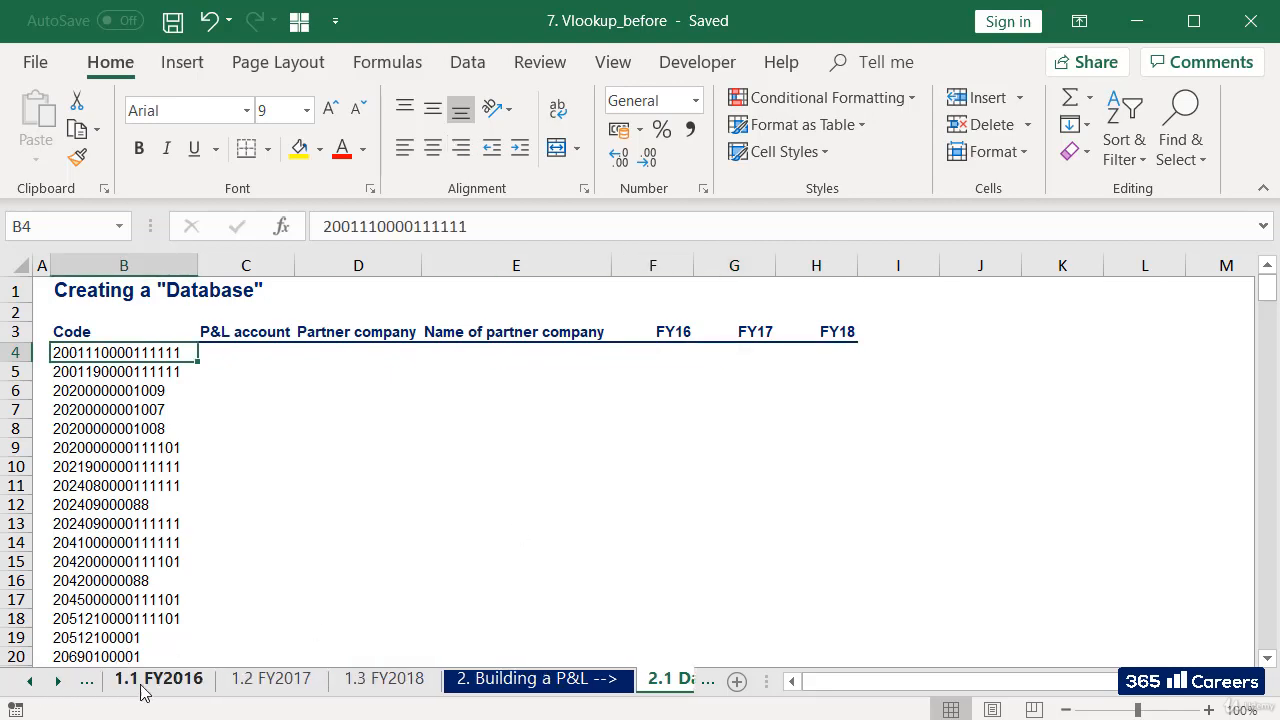
{"action": "left_click", "coordinate": [162, 684]}
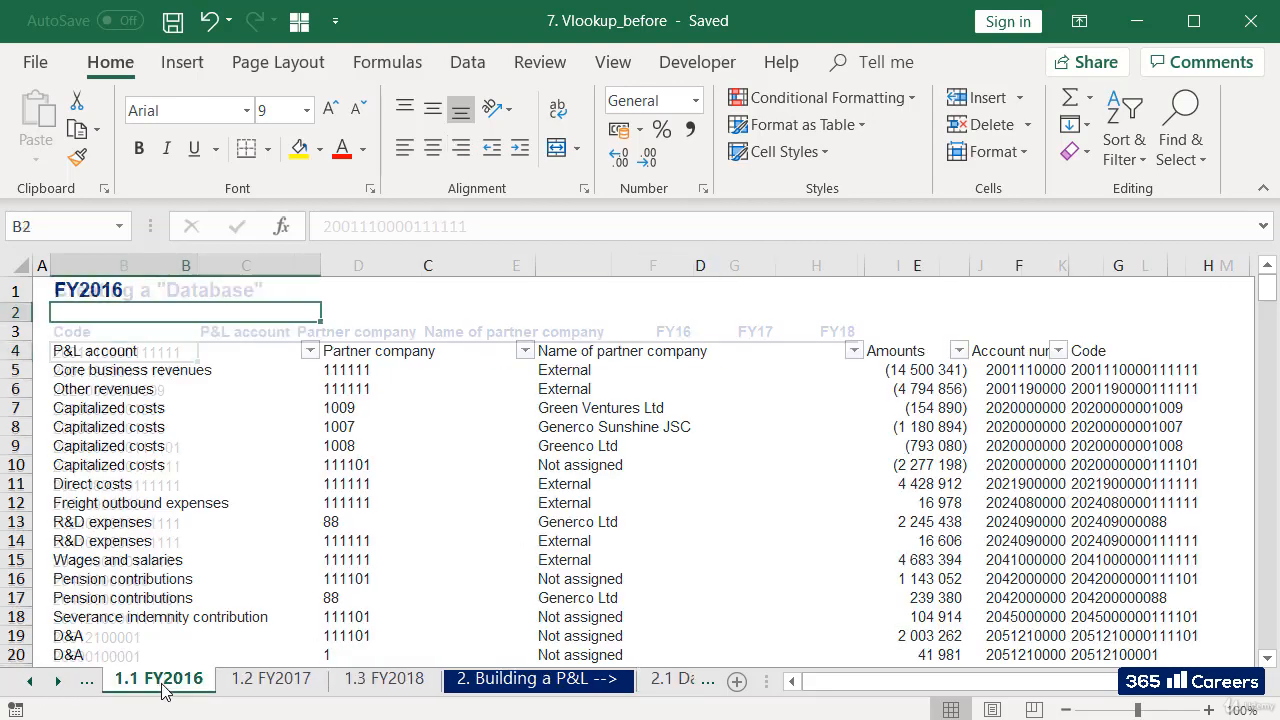
{"action": "left_click", "coordinate": [1080, 354]}
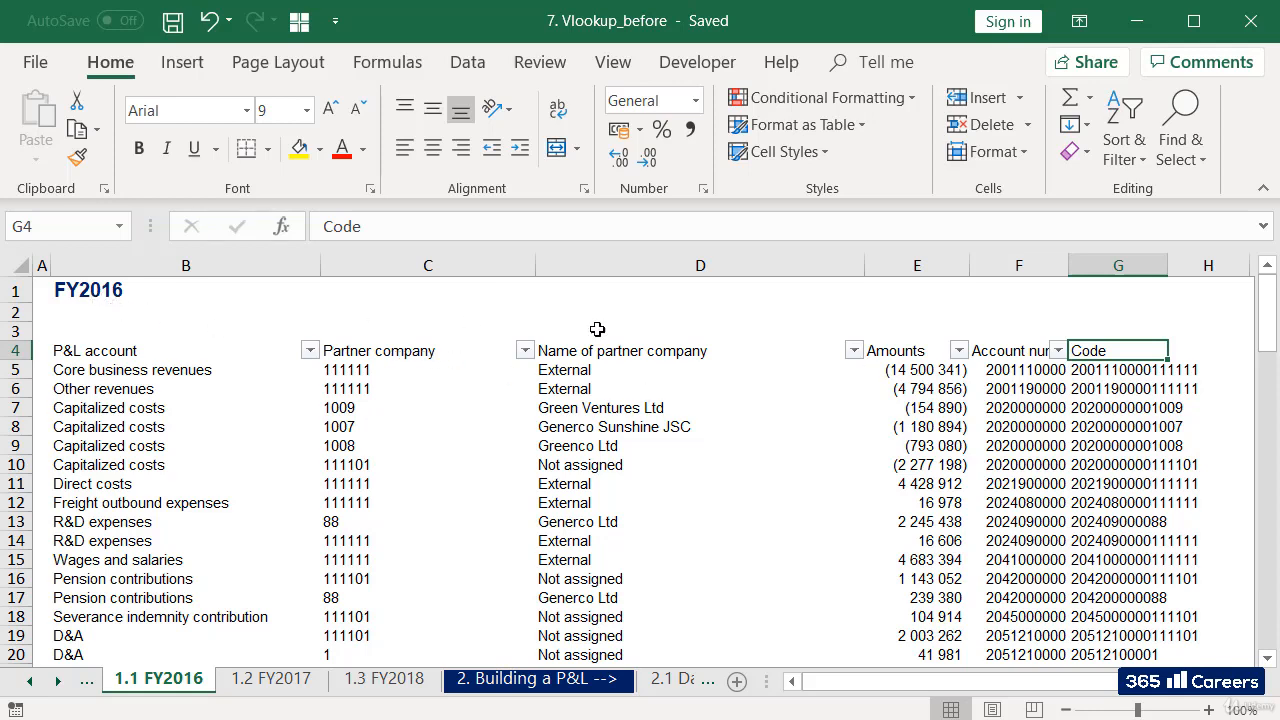
{"action": "left_click", "coordinate": [271, 265]}
{"action": "right_click", "coordinate": [271, 265]}
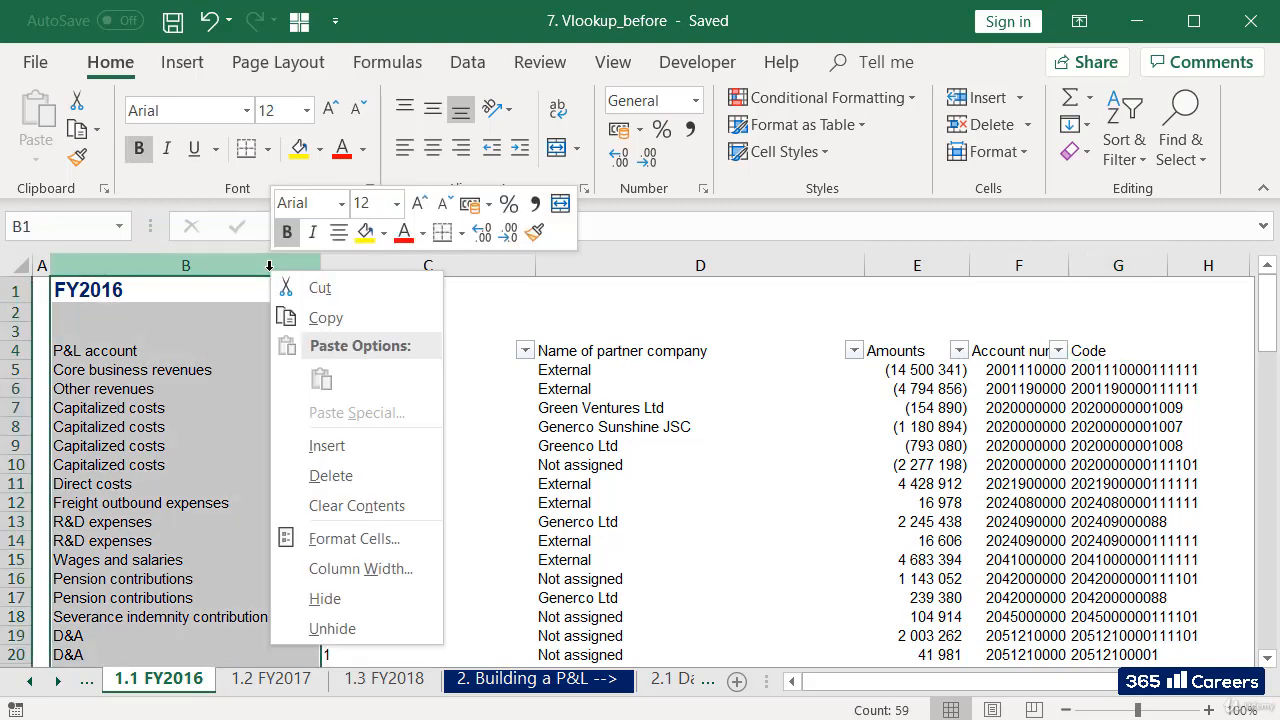
{"action": "left_click", "coordinate": [333, 446]}
Move the whole Code column into the empty column B, ahead of P&L account.
{"action": "key", "text": "ctrl+x"}
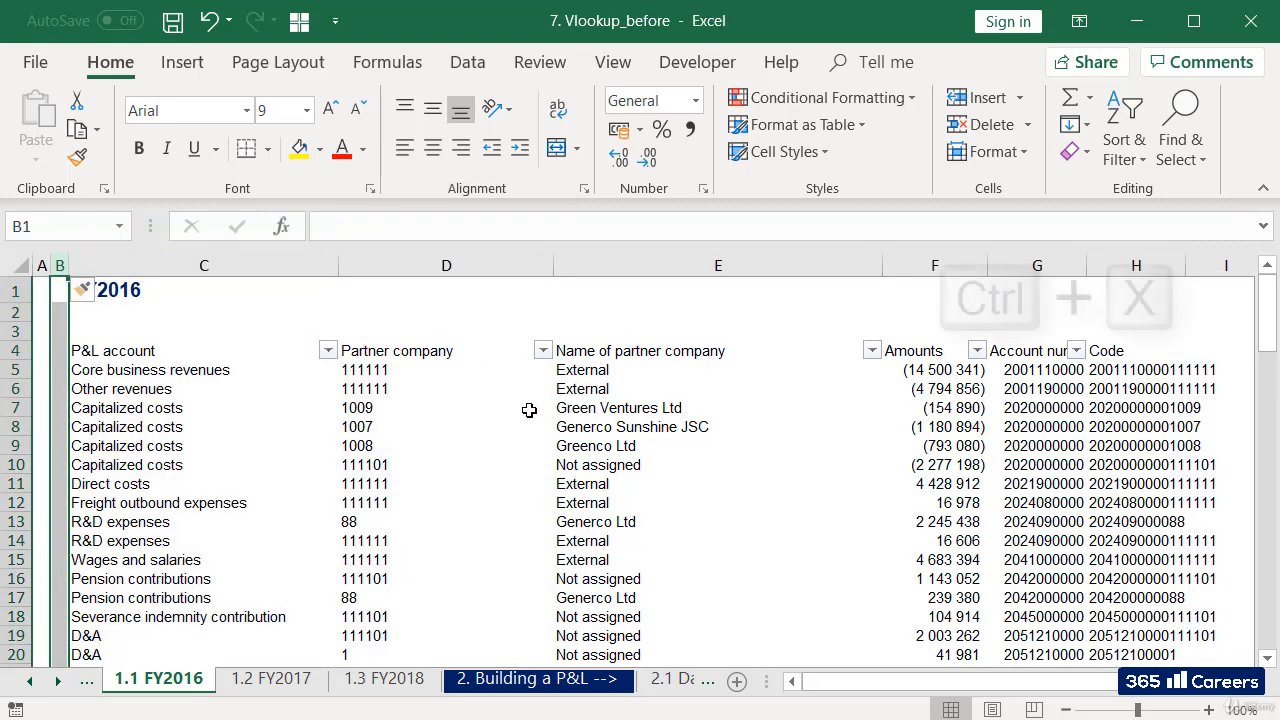
{"action": "left_click", "coordinate": [1111, 352]}
{"action": "key", "text": "ctrl+space"}
{"action": "key", "text": "ctrl+x"}
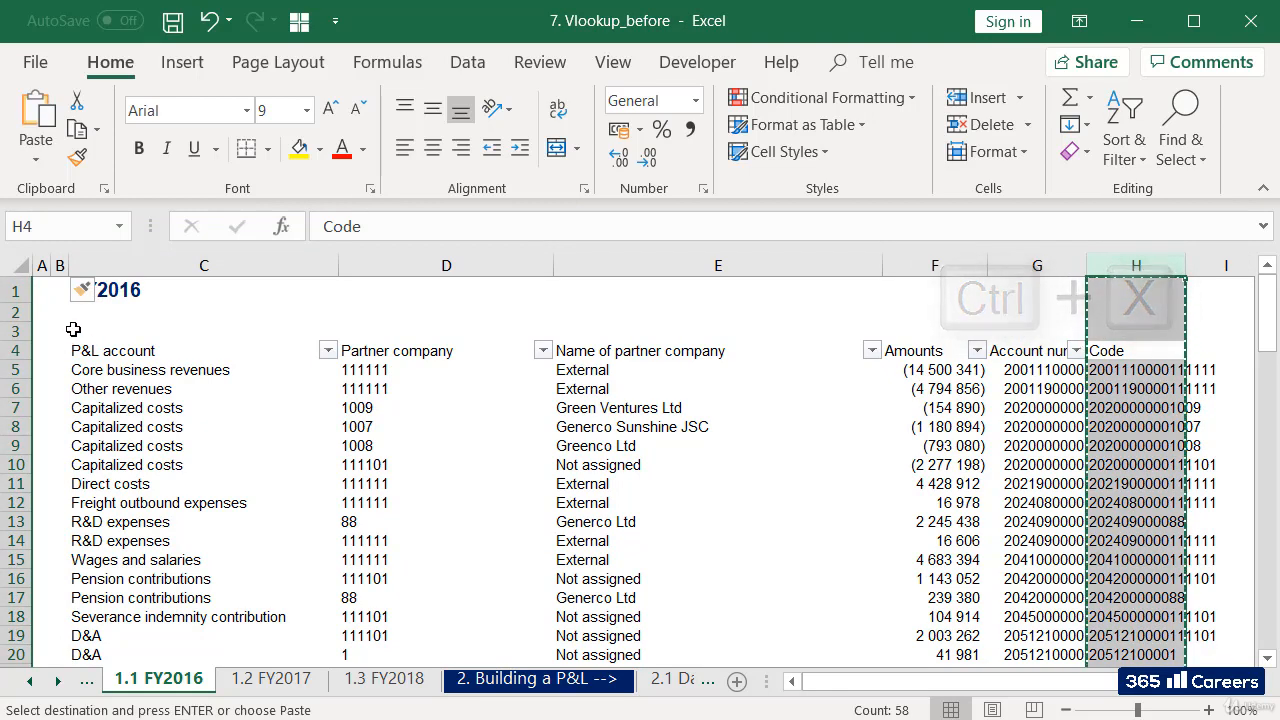
{"action": "left_click", "coordinate": [60, 330]}
{"action": "key", "text": "ctrl+v"}
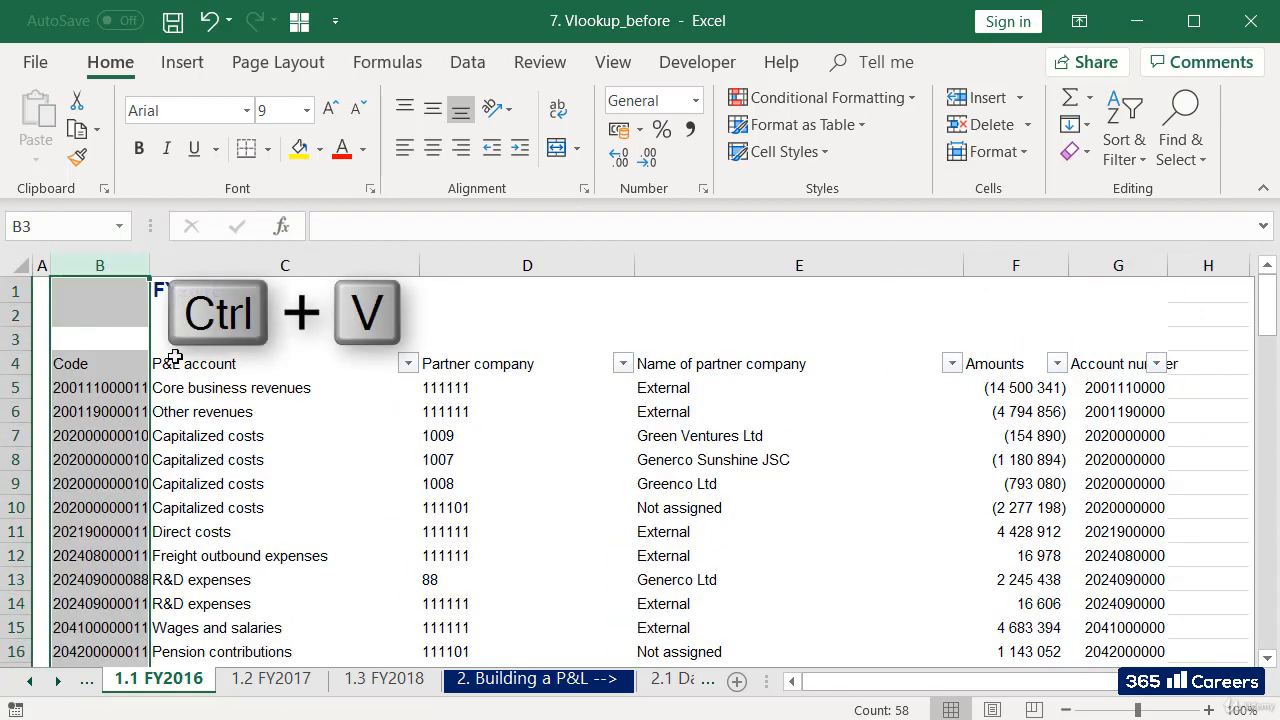
{"action": "left_click", "coordinate": [117, 366]}
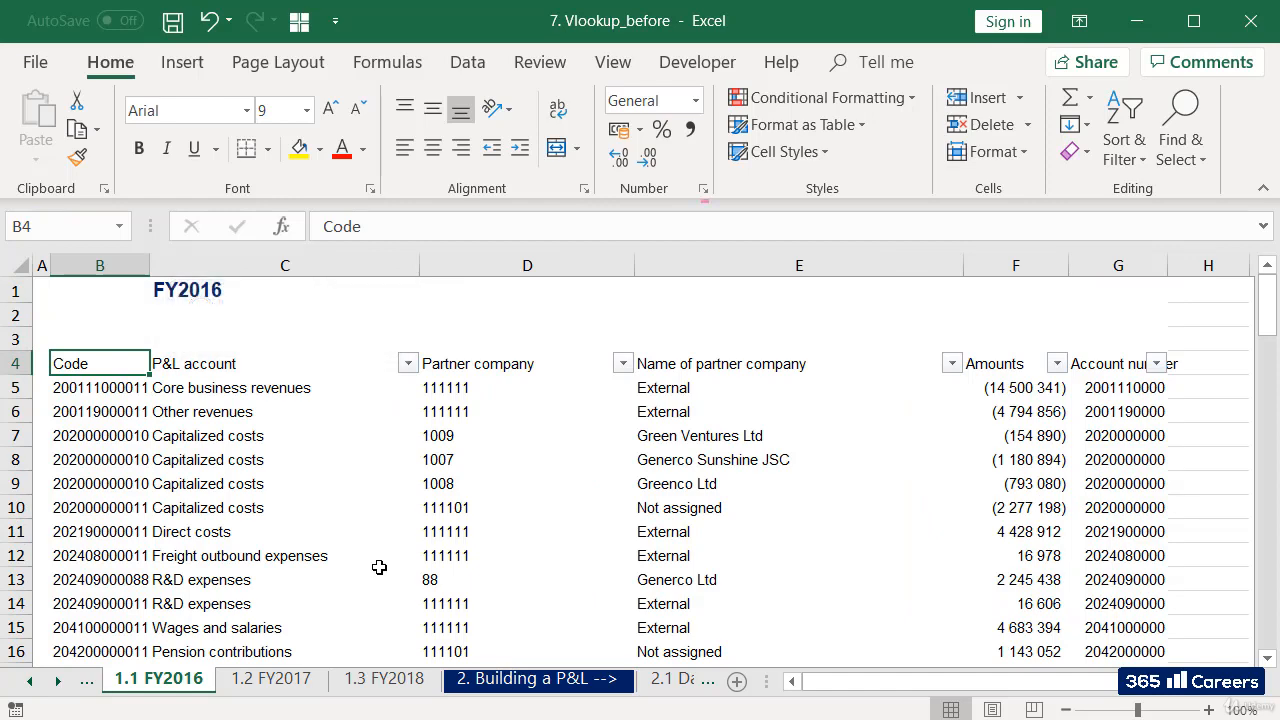
In cell C4 of the 2.1 Database sheet, start a VLOOKUP formula with $B4 as the lookup value.
{"action": "left_click", "coordinate": [665, 682]}
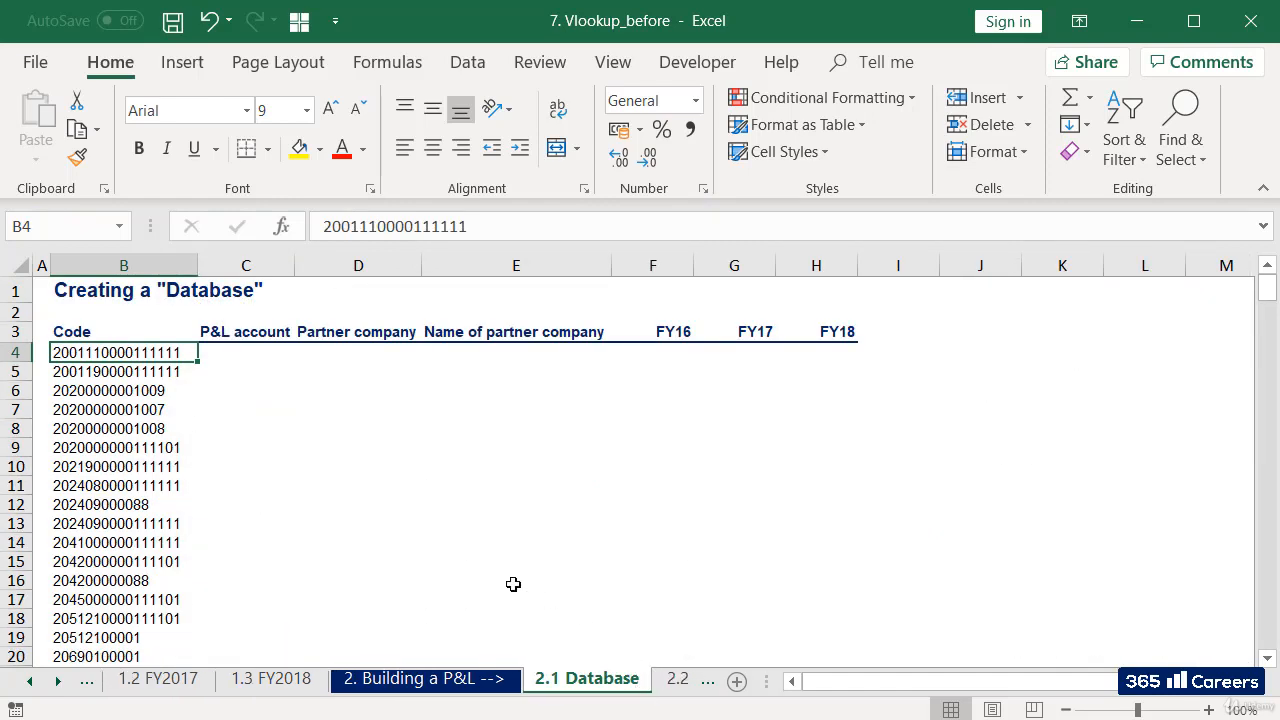
{"action": "left_click", "coordinate": [268, 352]}
{"action": "left_click", "coordinate": [352, 352]}
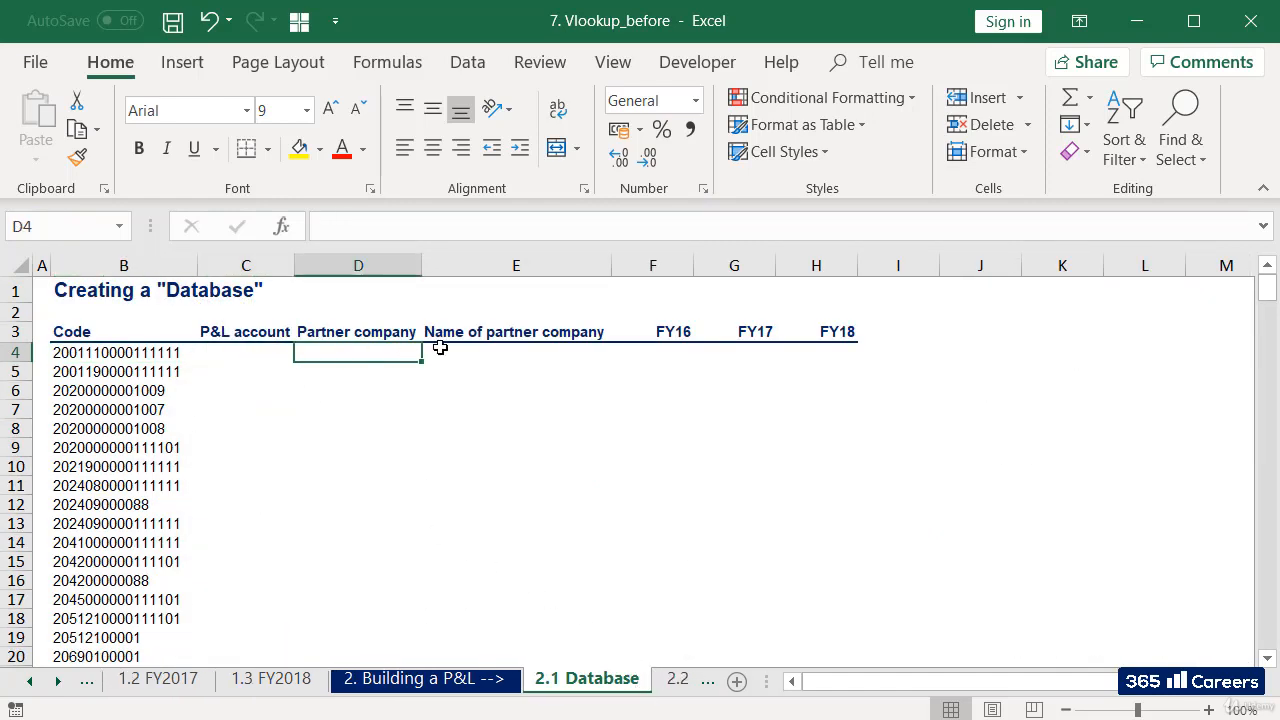
{"action": "left_click", "coordinate": [487, 356]}
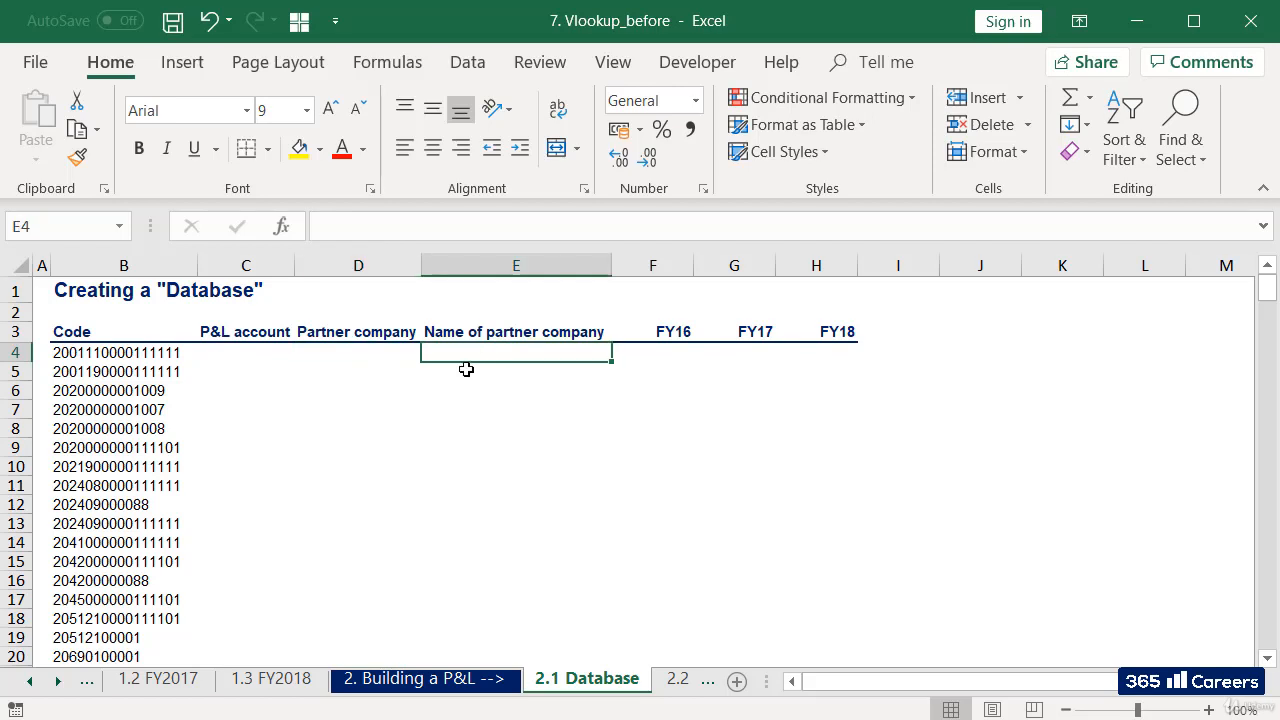
{"action": "left_click", "coordinate": [272, 356]}
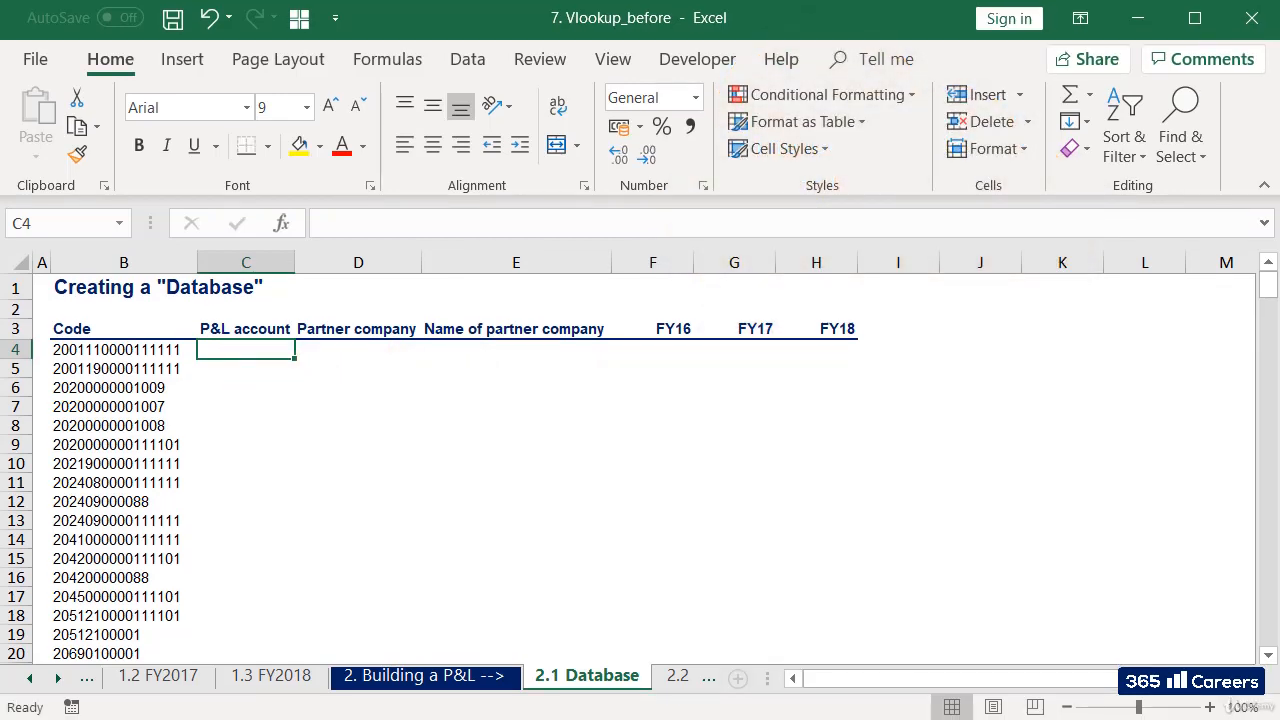
{"action": "type", "text": "+VLOOKI"}
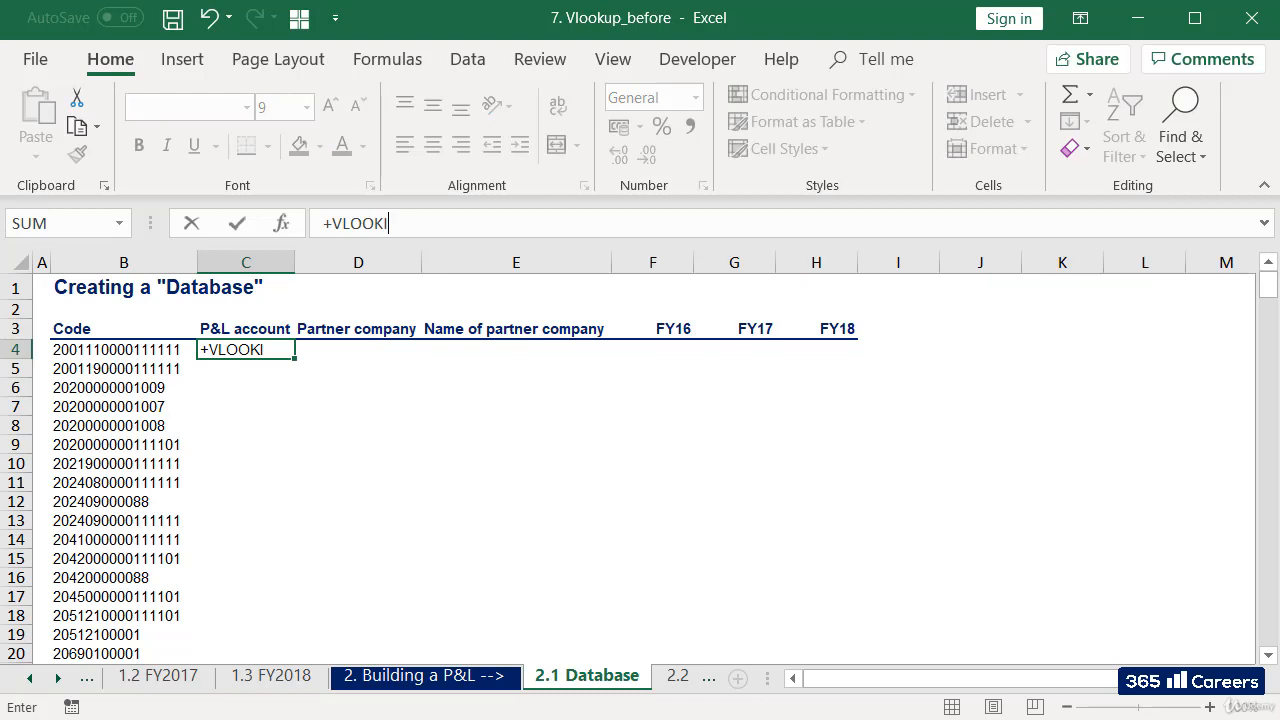
{"action": "key", "text": "BackSpace"}
{"action": "type", "text": "UP("}
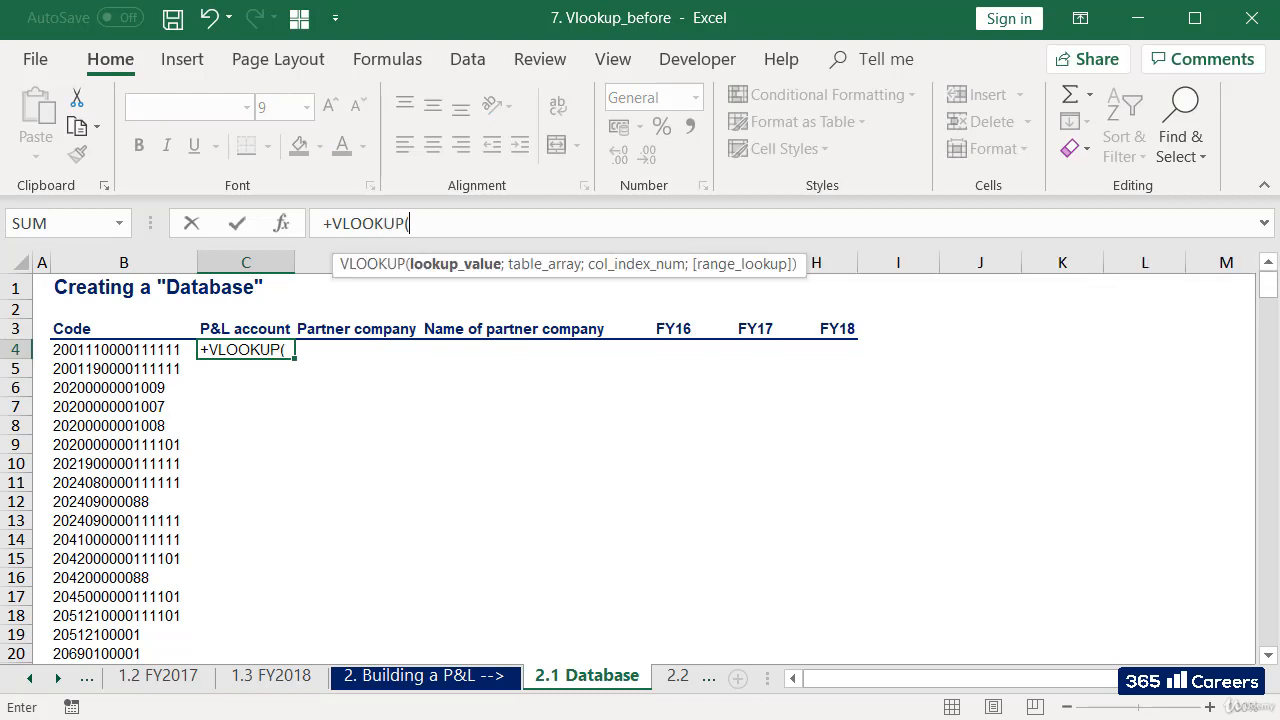
{"action": "left_click", "coordinate": [88, 350]}
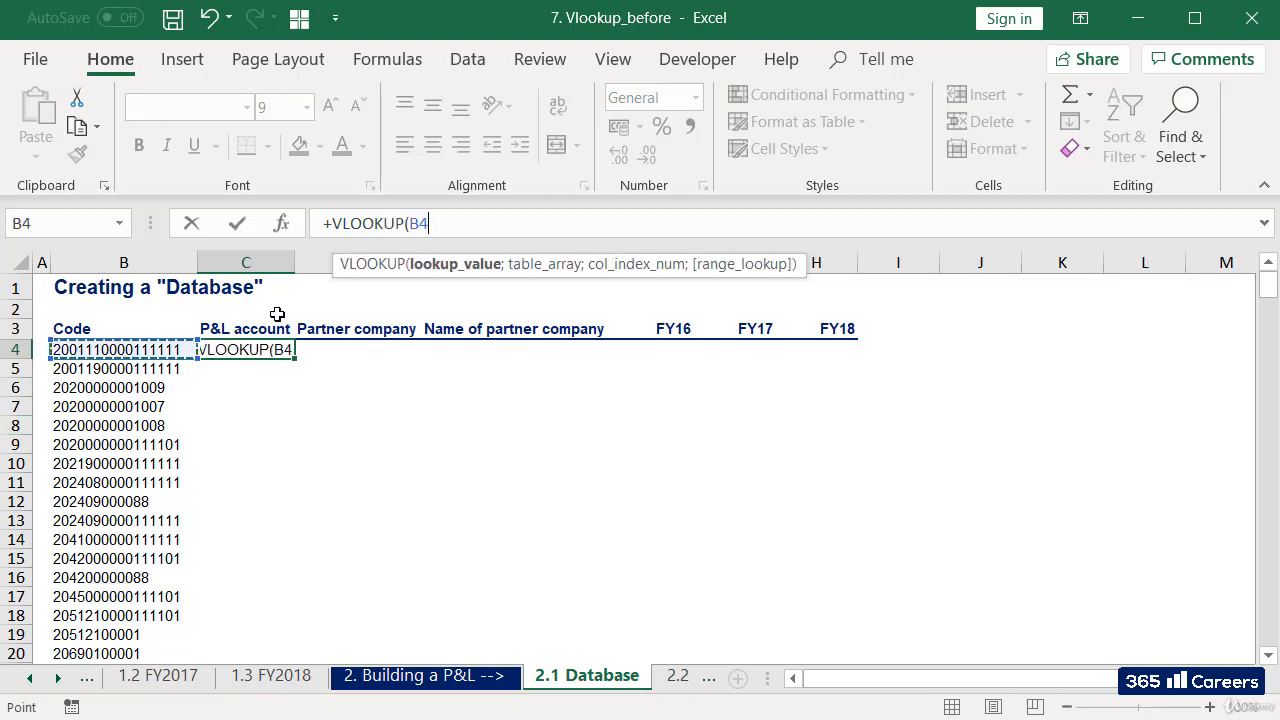
{"action": "left_click", "coordinate": [410, 222]}
{"action": "type", "text": "$B4"}
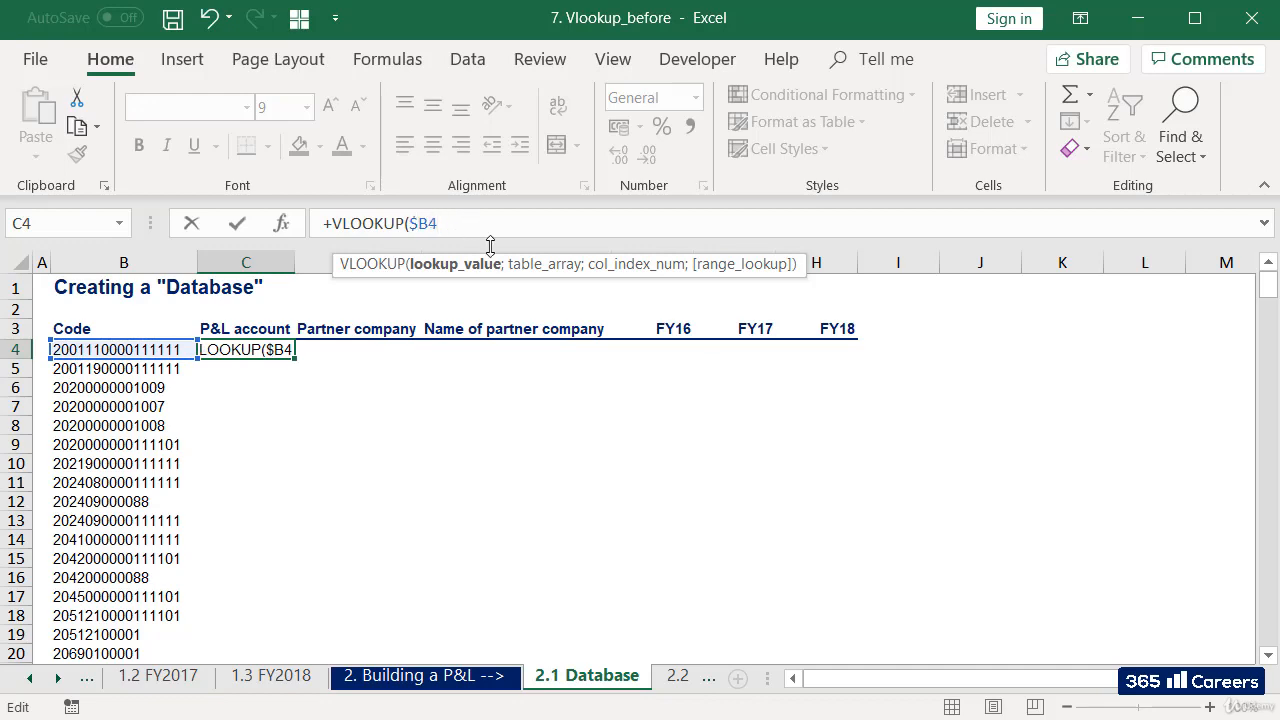
{"action": "type", "text": ";"}
Set the formula's table array to the range $B$5:$E$61 on the 1.1 FY2016 sheet, with absolute references.
{"action": "left_click", "coordinate": [31, 678]}
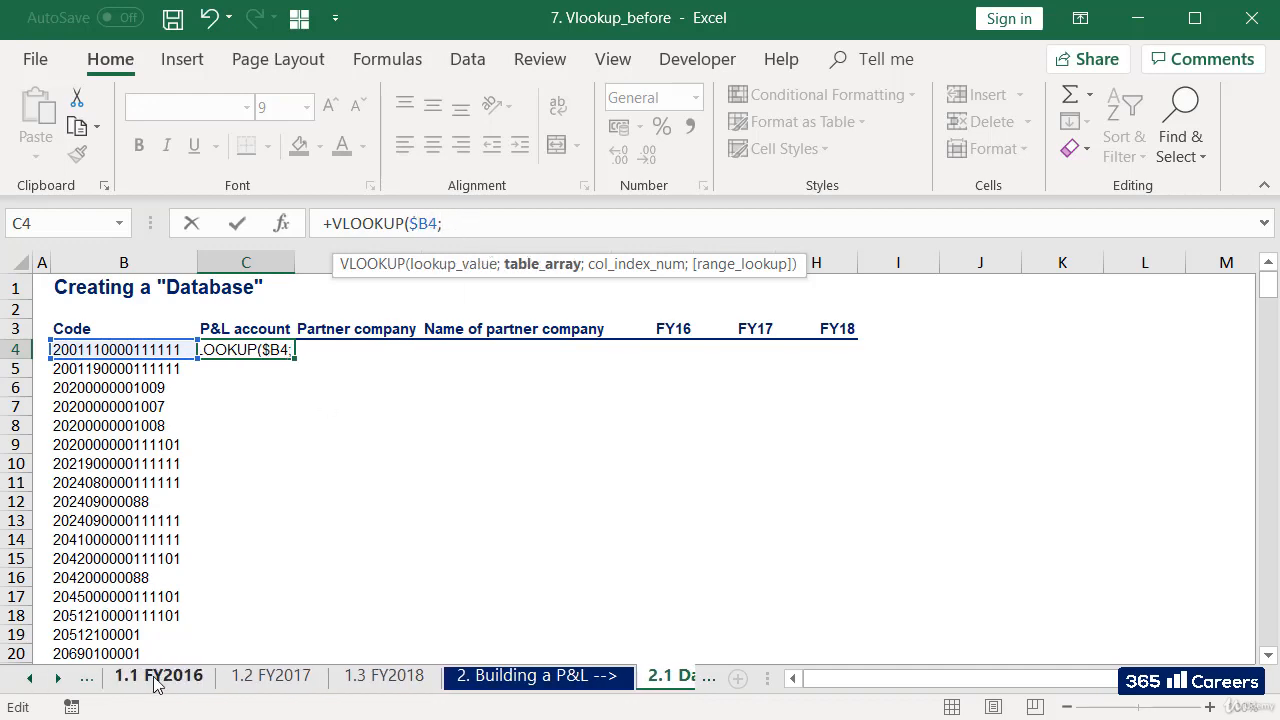
{"action": "left_click", "coordinate": [157, 680]}
{"action": "left_click", "coordinate": [86, 384]}
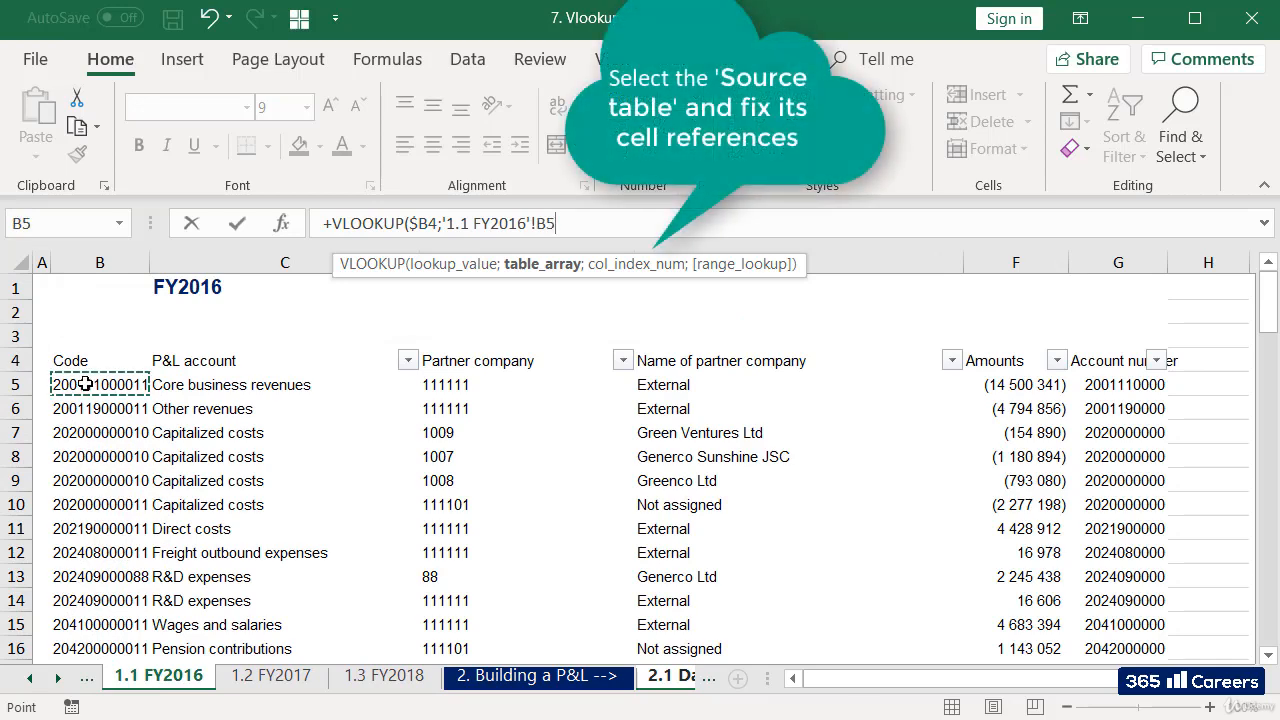
{"action": "left_click_drag", "start_coordinate": [86, 384], "coordinate": [960, 388]}
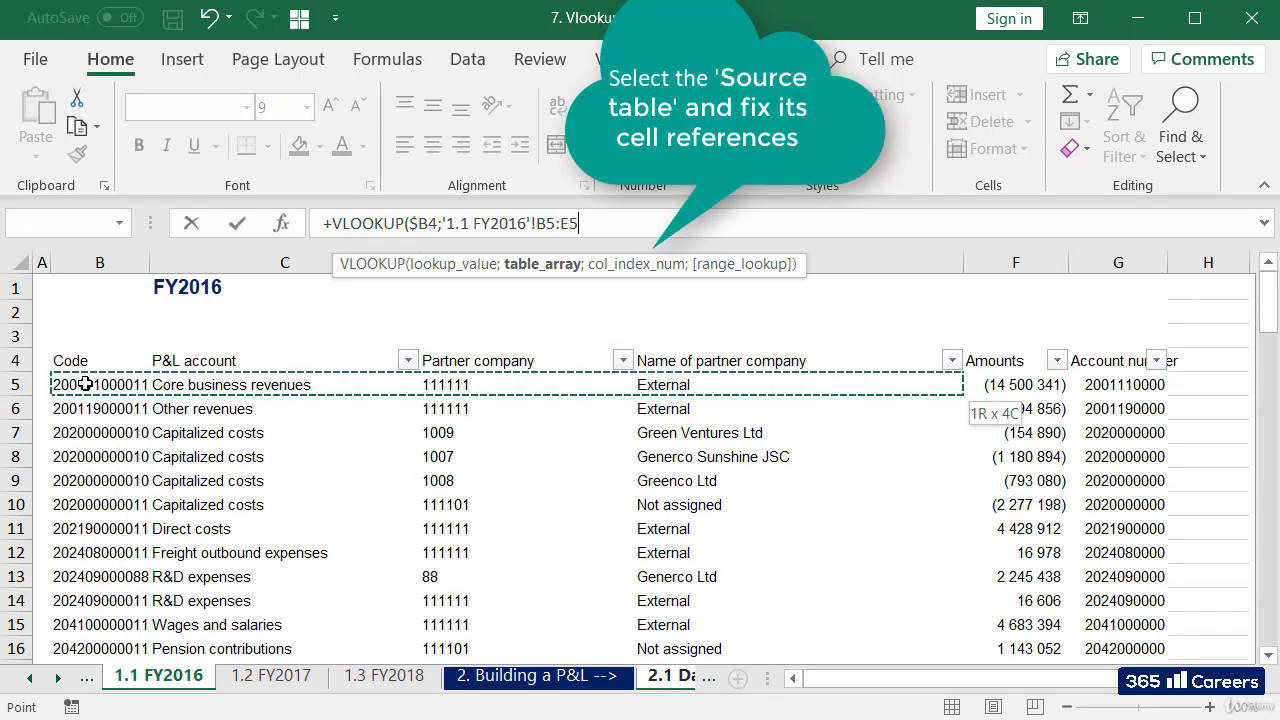
{"action": "key", "text": "ctrl+shift+Down"}
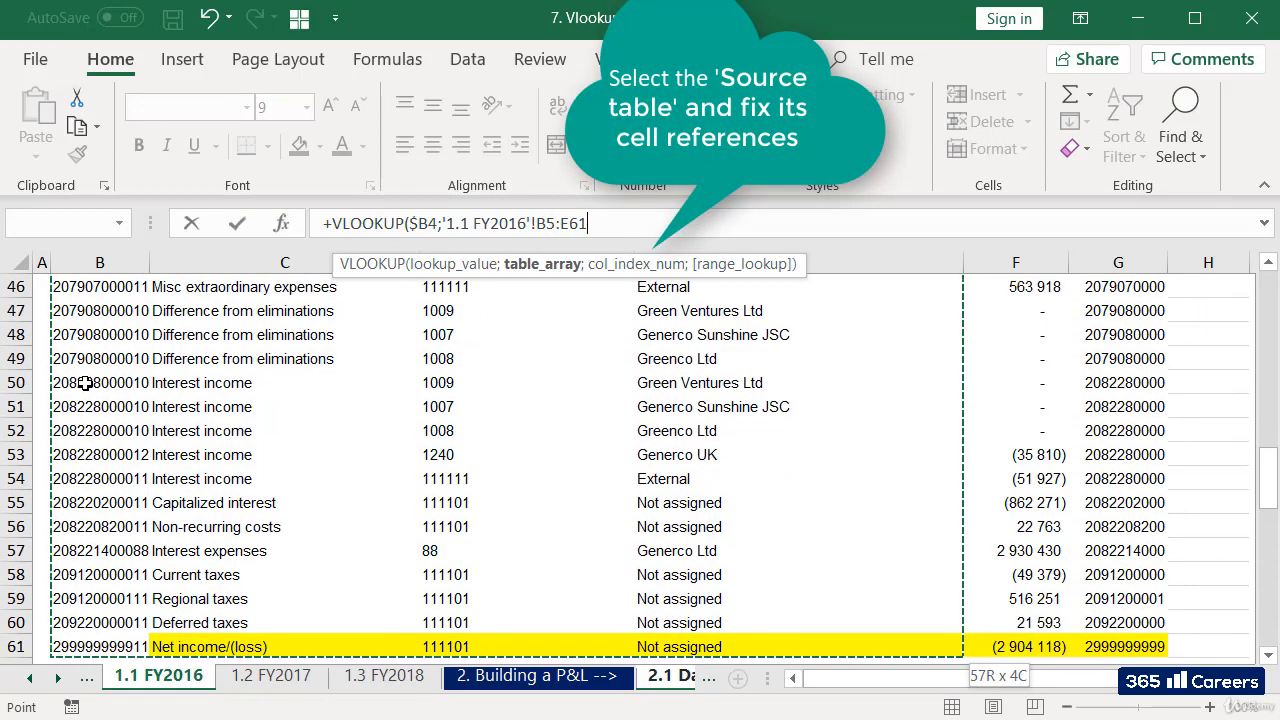
{"action": "key", "text": "F4"}
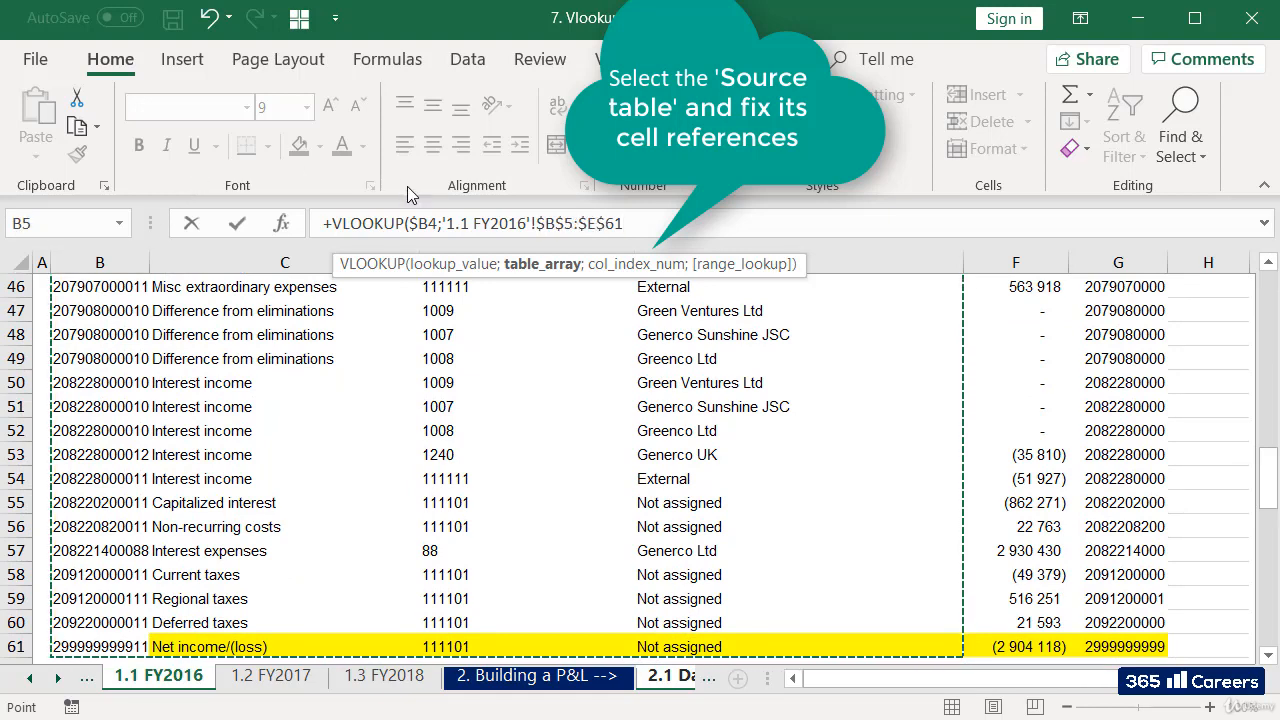
{"action": "left_click_drag", "start_coordinate": [545, 226], "coordinate": [650, 227]}
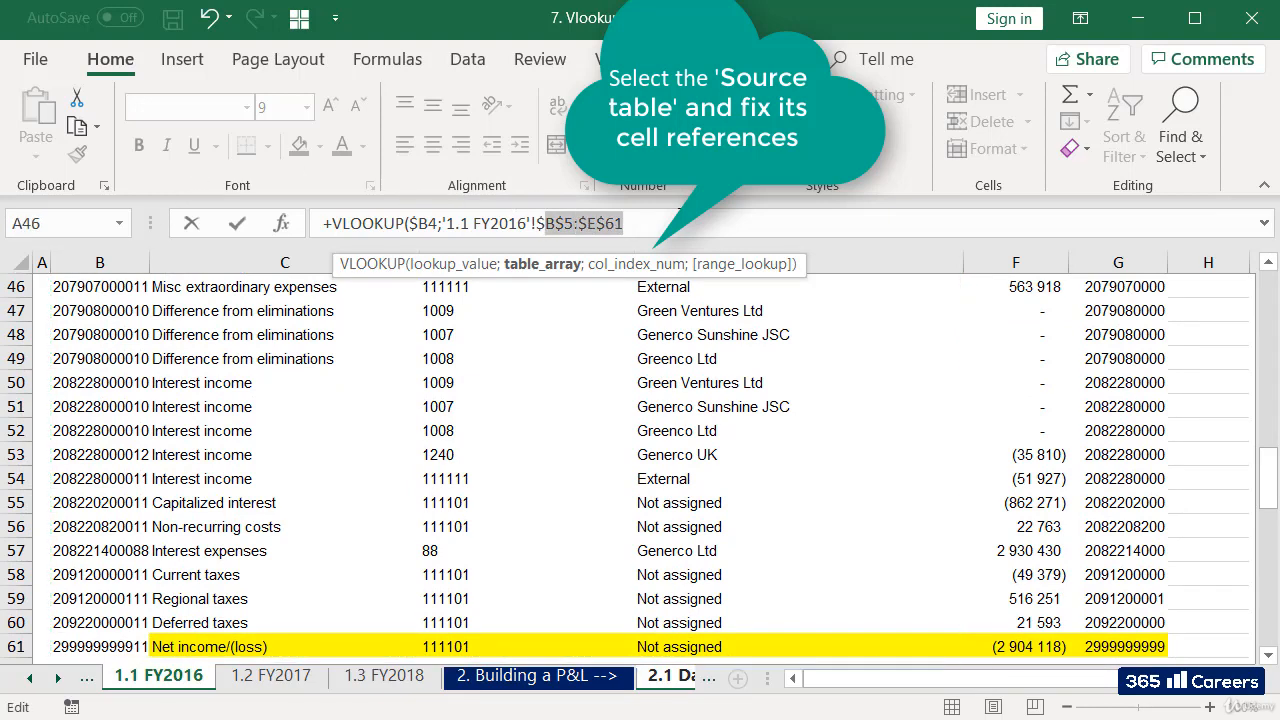
{"action": "left_click", "coordinate": [706, 221]}
{"action": "left_click_drag", "start_coordinate": [1268, 463], "coordinate": [1270, 291]}
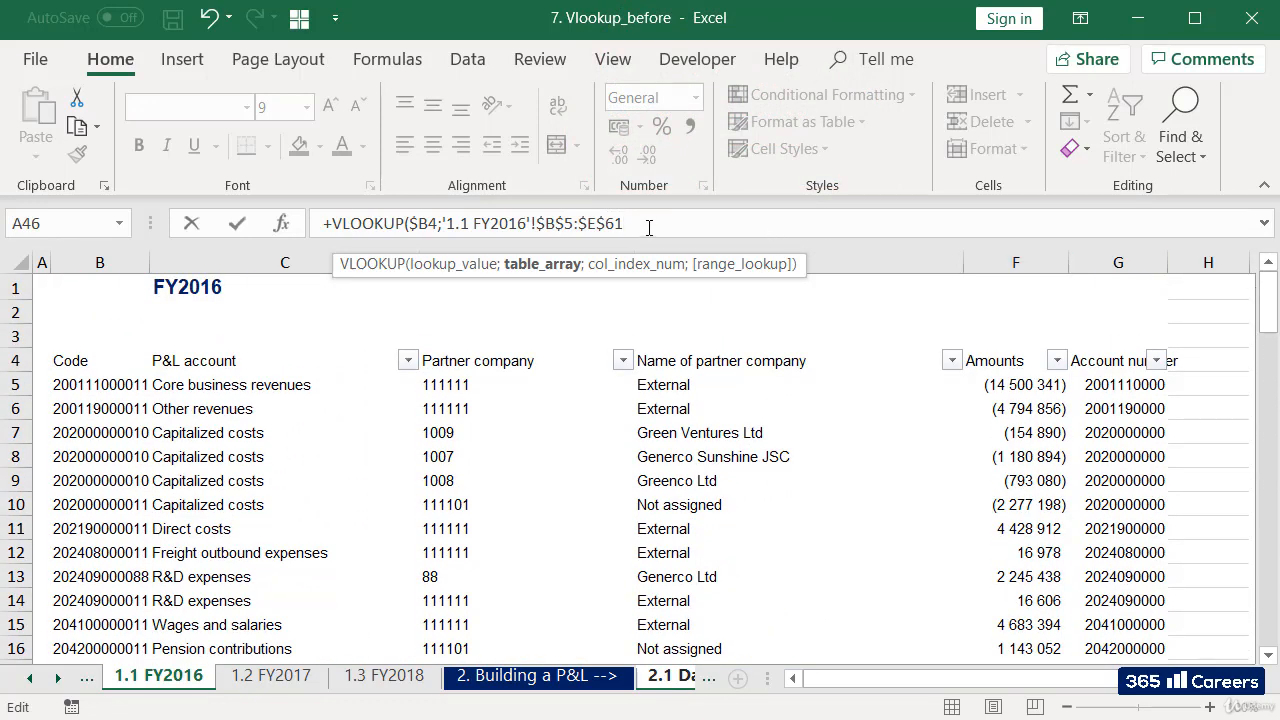
Complete the VLOOKUP with column index 2 and FALSE for an exact match.
{"action": "type", "text": ";"}
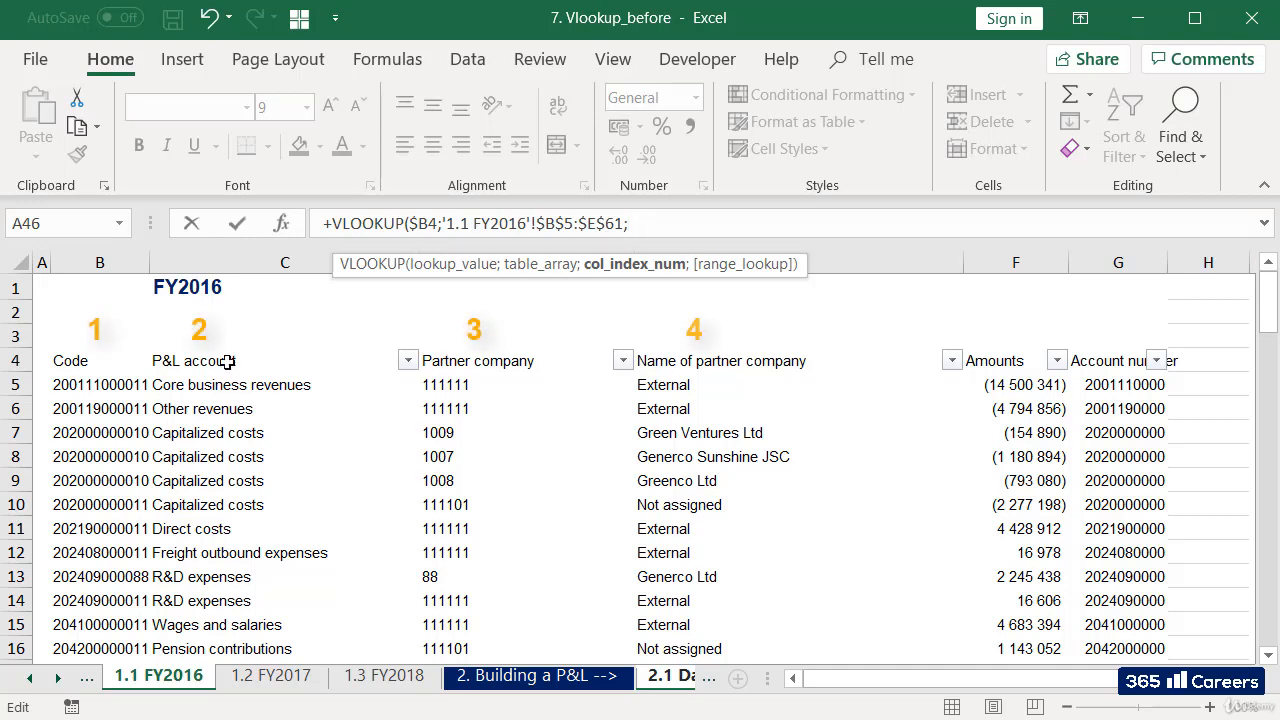
{"action": "type", "text": "2;fal"}
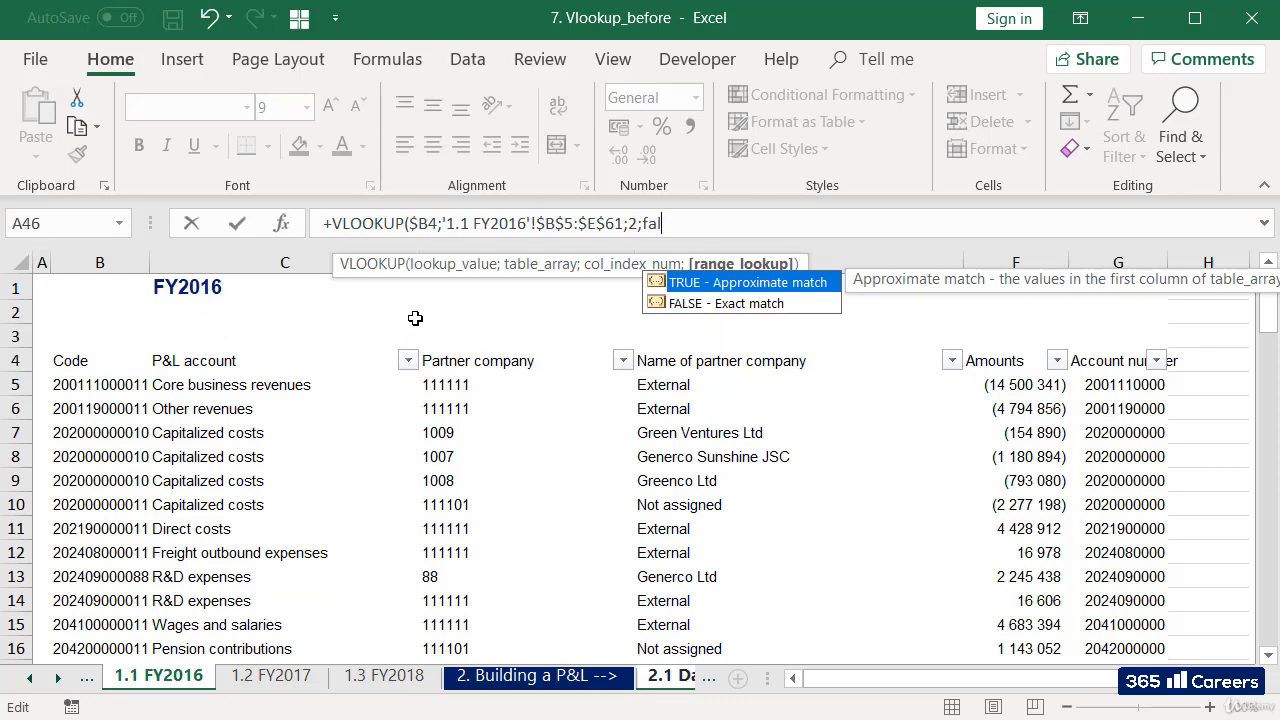
{"action": "type", "text": "se)"}
{"action": "key", "text": "Return"}
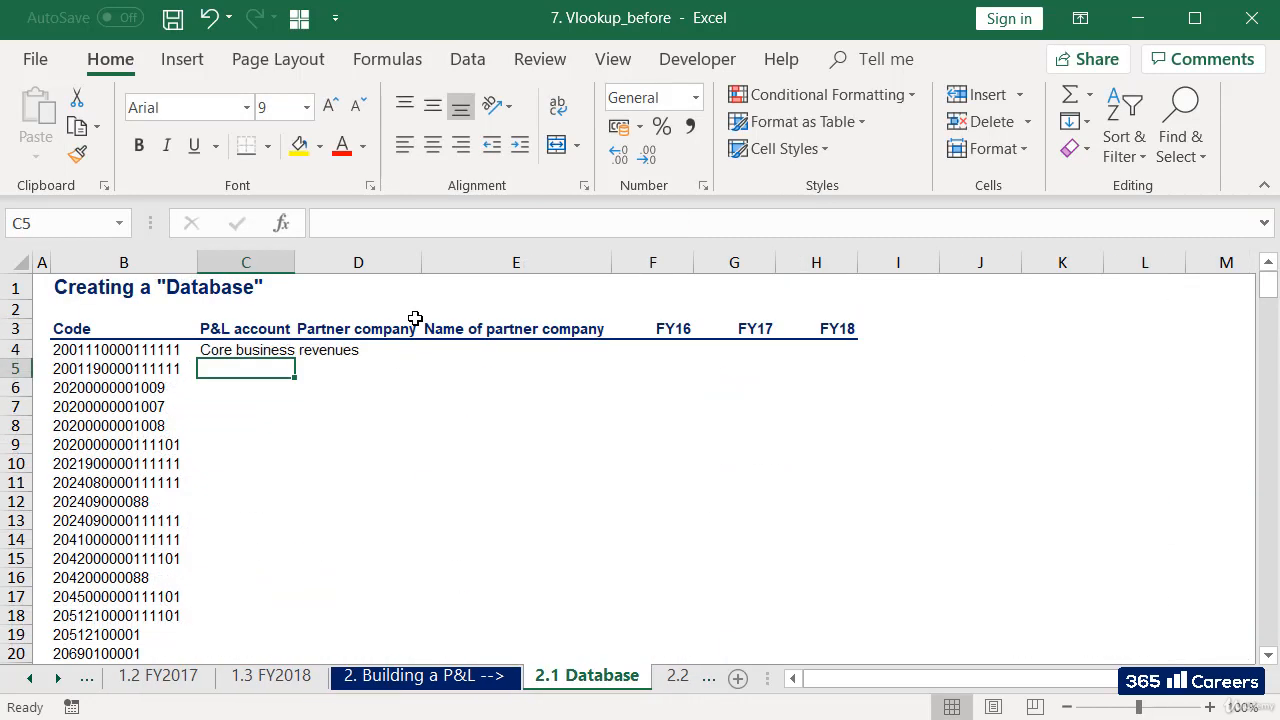
Copy the VLOOKUP formula from C4 down the rest of the P&L account column.
{"action": "key", "text": "Up"}
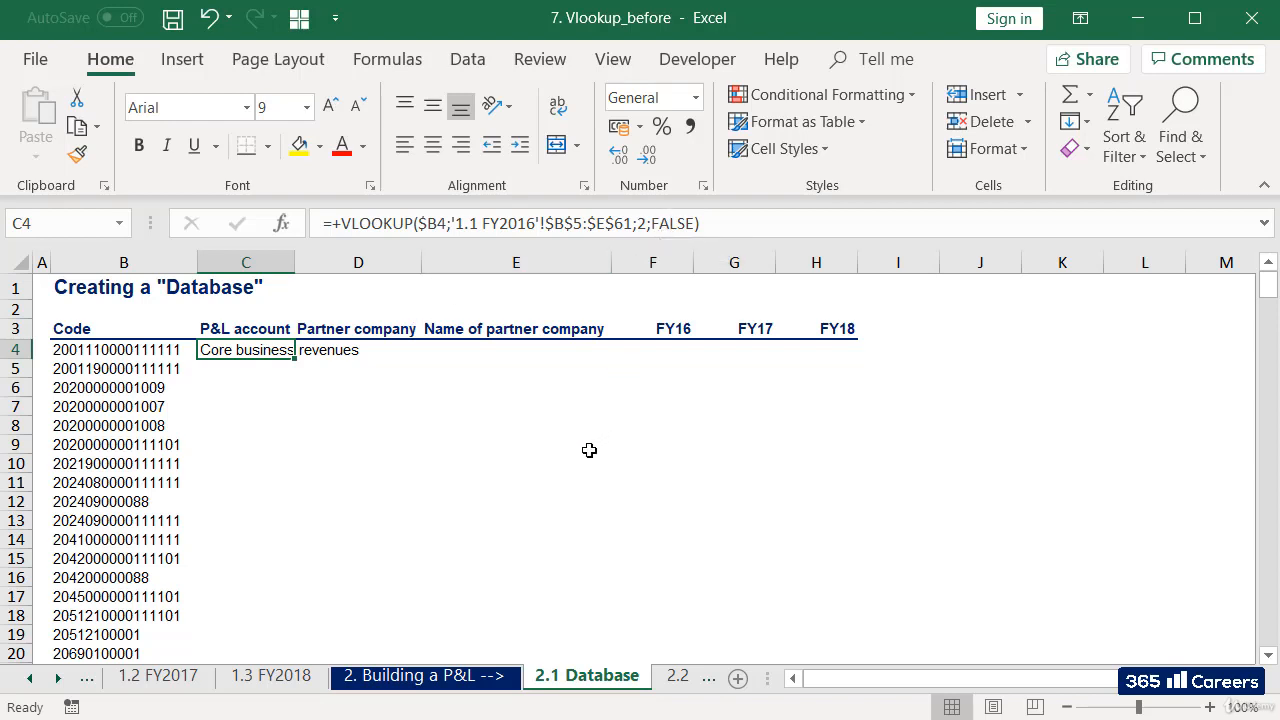
{"action": "key", "text": "ctrl+c"}
{"action": "key", "text": "Right"}
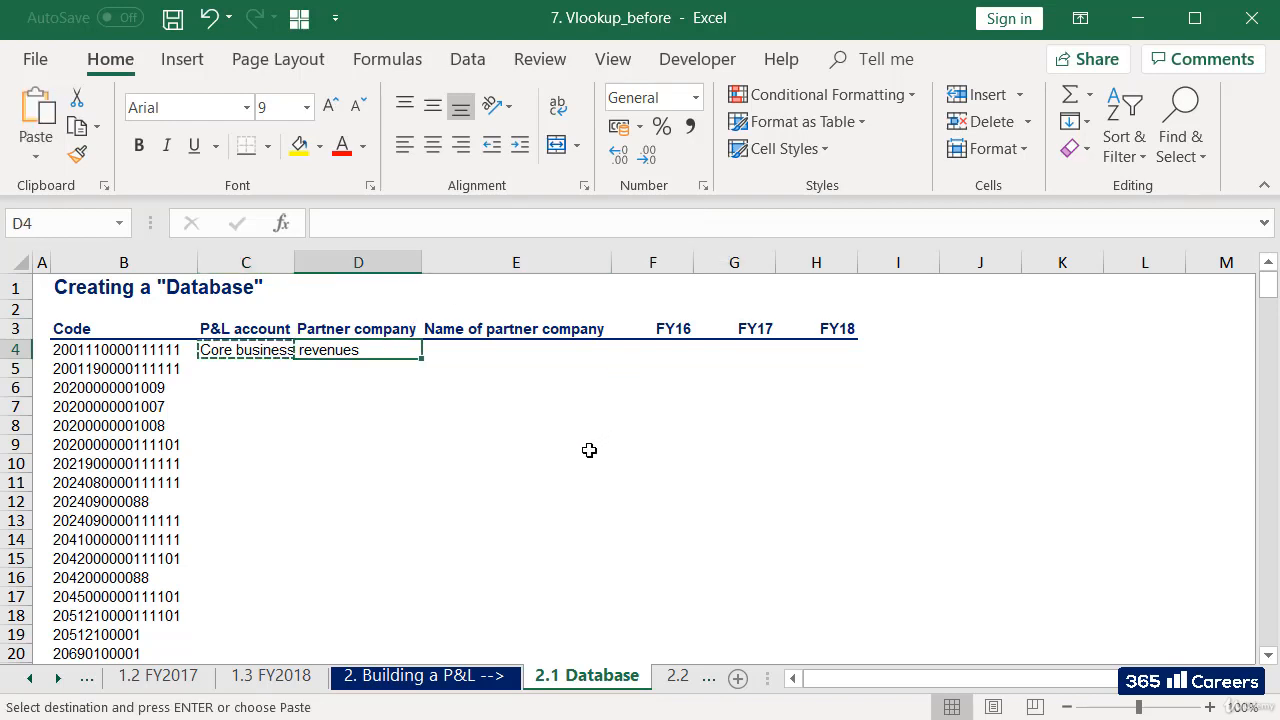
{"action": "key", "text": "Left"}
{"action": "key", "text": "Down"}
{"action": "key", "text": "ctrl+shift+Down"}
{"action": "key", "text": "ctrl+v"}
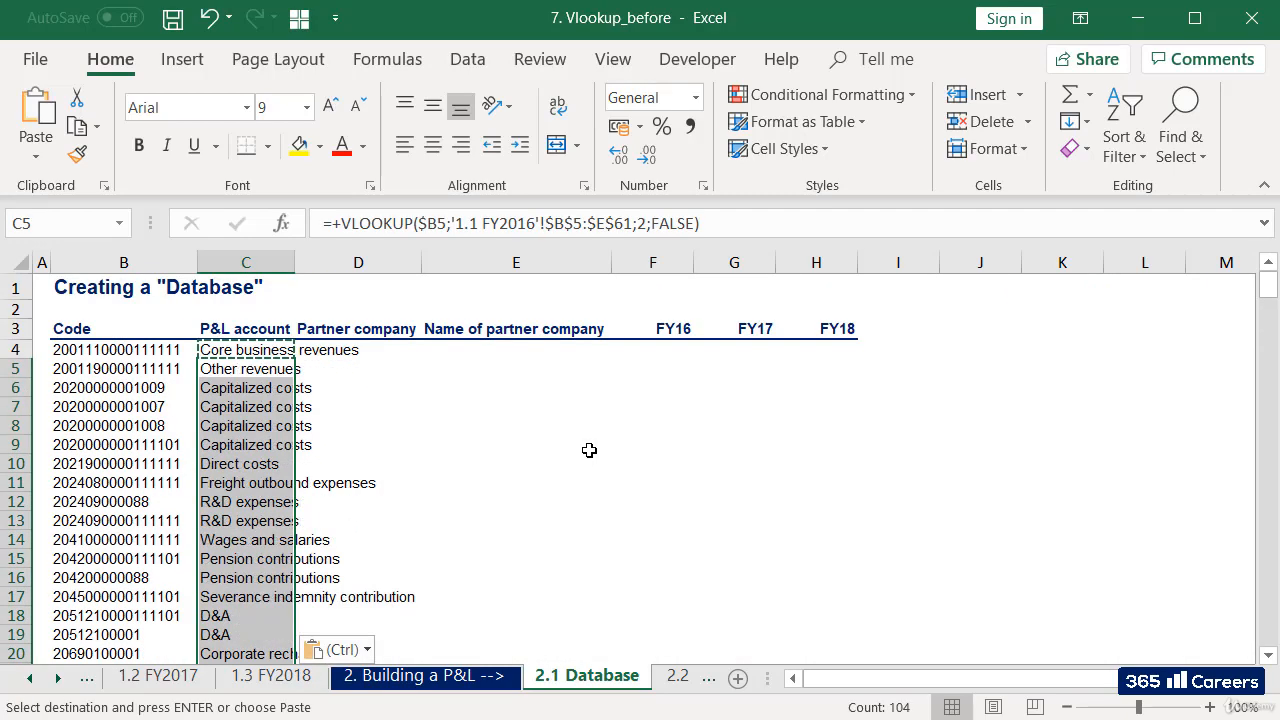
Examine the lookup results down the P&L account column for codes without a match.
{"action": "key", "text": "Up"}
{"action": "key", "text": "Down"}
{"action": "key", "text": "Down"}
{"action": "key", "text": "Down"}
{"action": "key", "text": "Down"}
{"action": "key", "text": "Down"}
{"action": "key", "text": "Down"}
{"action": "key", "text": "Down"}
{"action": "key", "text": "Down"}
{"action": "key", "text": "Down"}
{"action": "key", "text": "Down"}
{"action": "key", "text": "Down"}
{"action": "key", "text": "Down"}
{"action": "key", "text": "Down"}
{"action": "key", "text": "Down"}
{"action": "key", "text": "Down"}
{"action": "key", "text": "Down"}
{"action": "key", "text": "Down"}
{"action": "key", "text": "Down"}
{"action": "key", "text": "Down"}
{"action": "key", "text": "Down"}
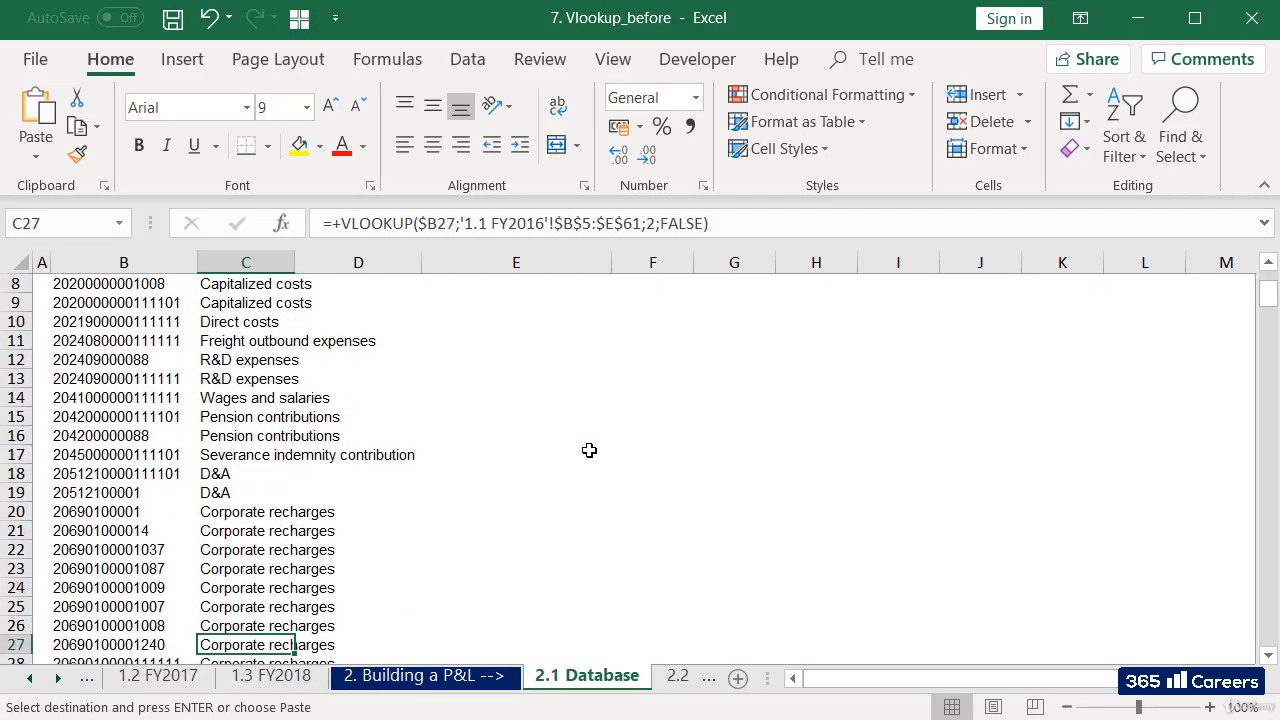
{"action": "key", "text": "Down"}
{"action": "key", "text": "Down"}
{"action": "key", "text": "Down"}
{"action": "key", "text": "Down"}
{"action": "key", "text": "Down"}
{"action": "key", "text": "Down"}
{"action": "key", "text": "Down"}
{"action": "key", "text": "Down"}
{"action": "key", "text": "Down"}
{"action": "key", "text": "Down"}
{"action": "key", "text": "Down"}
{"action": "key", "text": "Down"}
{"action": "key", "text": "Down"}
{"action": "key", "text": "Down"}
{"action": "key", "text": "Down"}
{"action": "key", "text": "Down"}
{"action": "key", "text": "Down"}
{"action": "key", "text": "Down"}
{"action": "key", "text": "Down"}
{"action": "key", "text": "Down"}
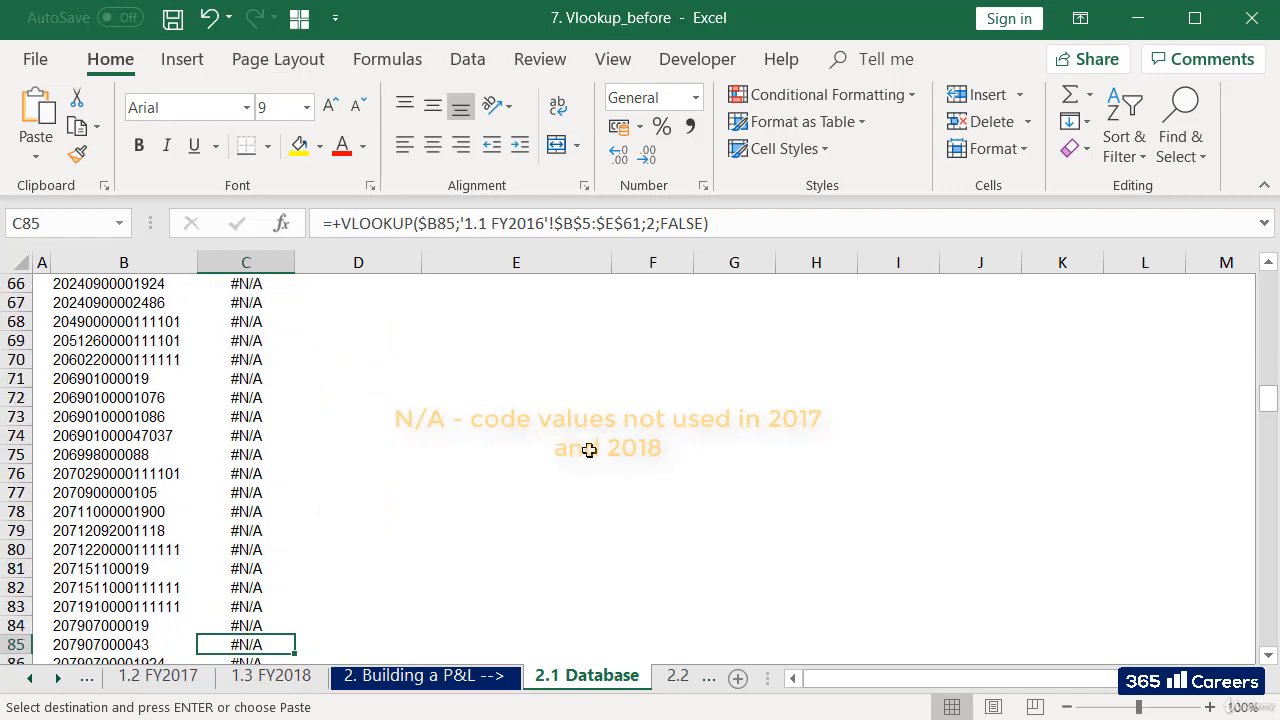
Look back over the P&L account results from the unmatched codes up to the first rows of the table.
{"action": "key", "text": "Up"}
{"action": "key", "text": "Up"}
{"action": "key", "text": "Up"}
{"action": "key", "text": "Up"}
{"action": "key", "text": "Up"}
{"action": "key", "text": "Up"}
{"action": "key", "text": "Up"}
{"action": "key", "text": "Up"}
{"action": "key", "text": "Up"}
{"action": "key", "text": "Up"}
{"action": "key", "text": "Up"}
{"action": "key", "text": "Up"}
{"action": "key", "text": "Up"}
{"action": "key", "text": "Up"}
{"action": "key", "text": "Up"}
{"action": "key", "text": "Up"}
{"action": "key", "text": "Up"}
{"action": "key", "text": "Up"}
{"action": "key", "text": "Up"}
{"action": "key", "text": "Up"}
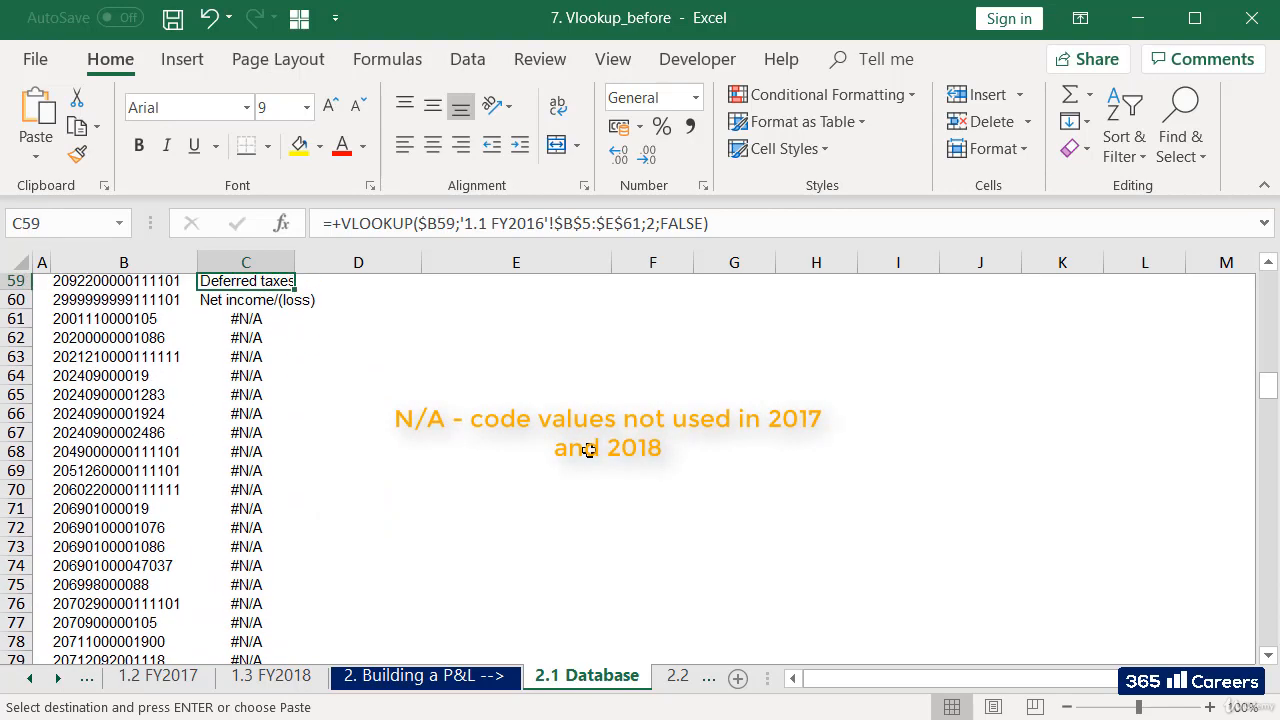
{"action": "key", "text": "Up"}
{"action": "key", "text": "Up"}
{"action": "key", "text": "Up"}
{"action": "key", "text": "Up"}
{"action": "key", "text": "Up"}
{"action": "key", "text": "Up"}
{"action": "key", "text": "Up"}
{"action": "key", "text": "Up"}
{"action": "key", "text": "Up"}
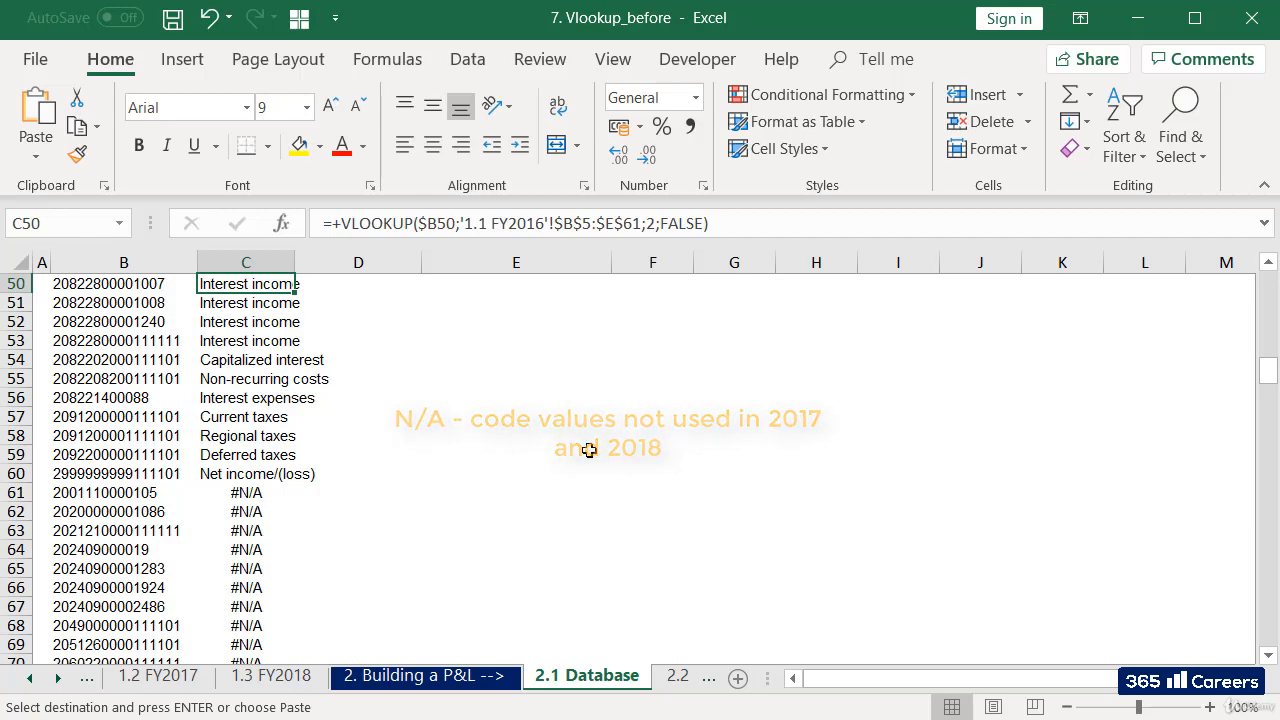
{"action": "key", "text": "ctrl+Up"}
{"action": "key", "text": "Up"}
{"action": "key", "text": "Up"}
{"action": "key", "text": "Down"}
{"action": "key", "text": "Down"}
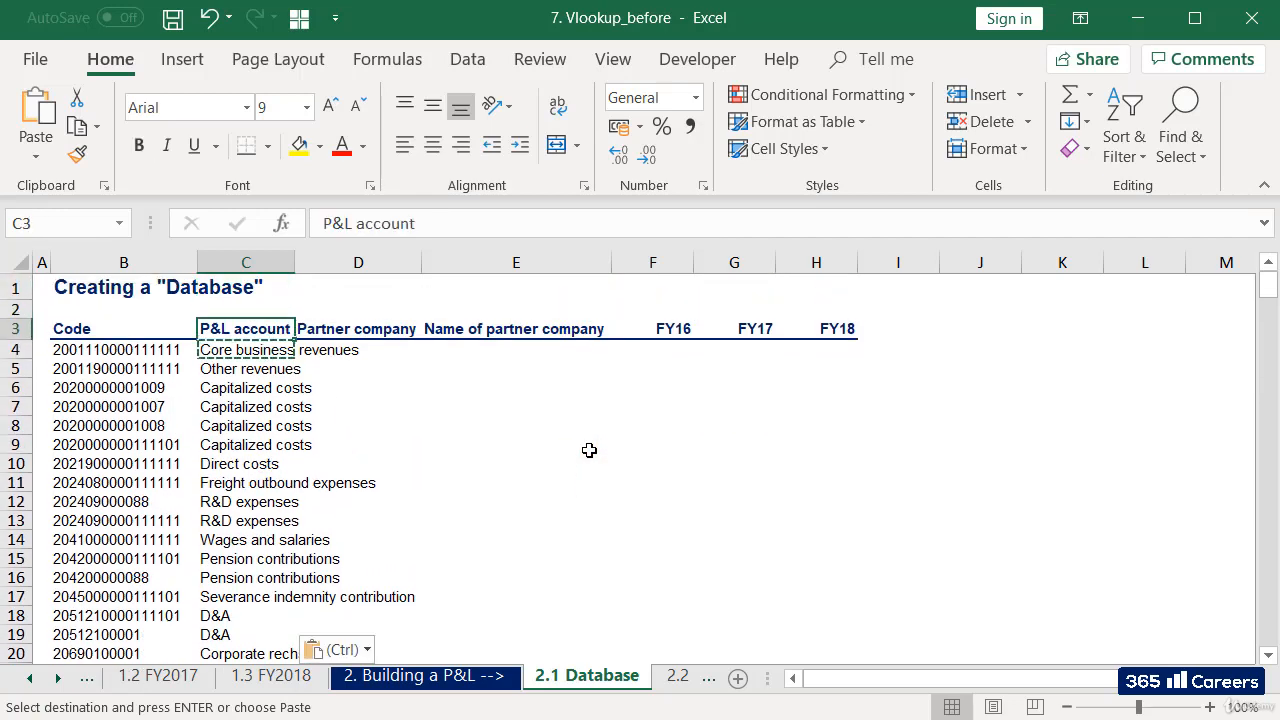
Copy the VLOOKUP formula from C4 into D4, the first cell of the Partner company column.
{"action": "key", "text": "Down"}
{"action": "key", "text": "Escape"}
{"action": "key", "text": "Right"}
{"action": "key", "text": "Left"}
{"action": "key", "text": "ctrl+c"}
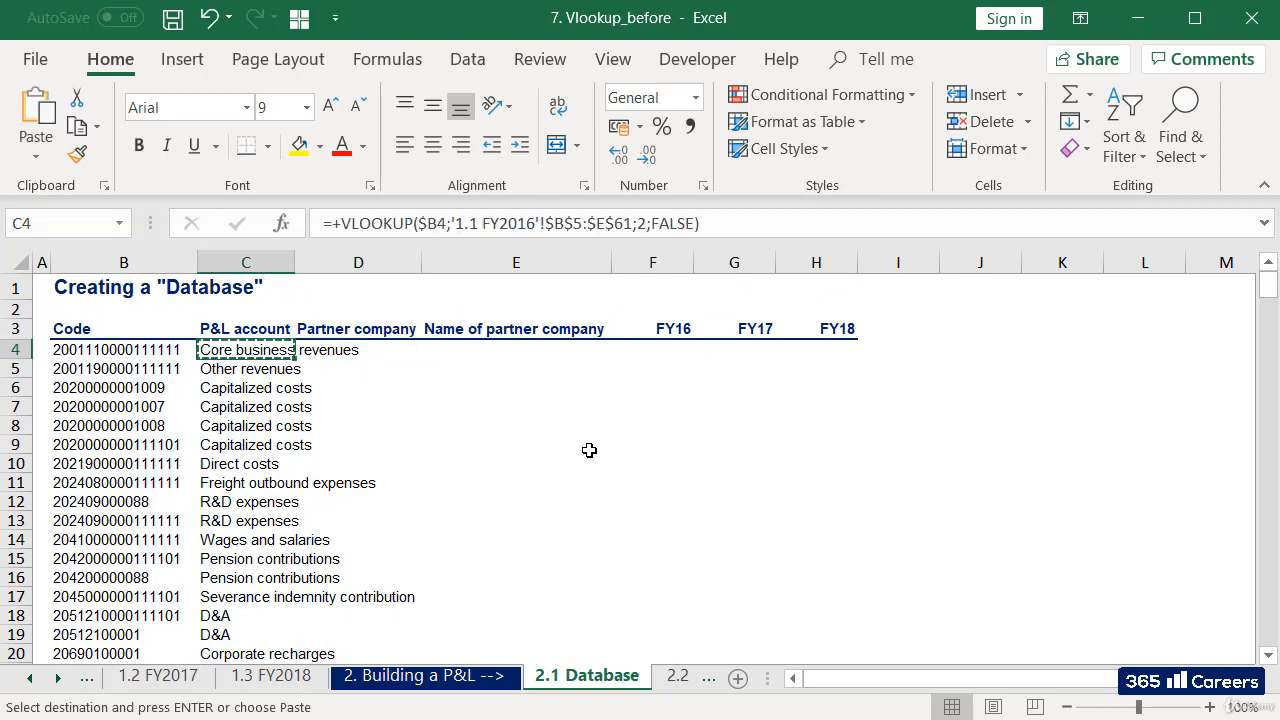
{"action": "key", "text": "Right"}
{"action": "key", "text": "ctrl+v"}
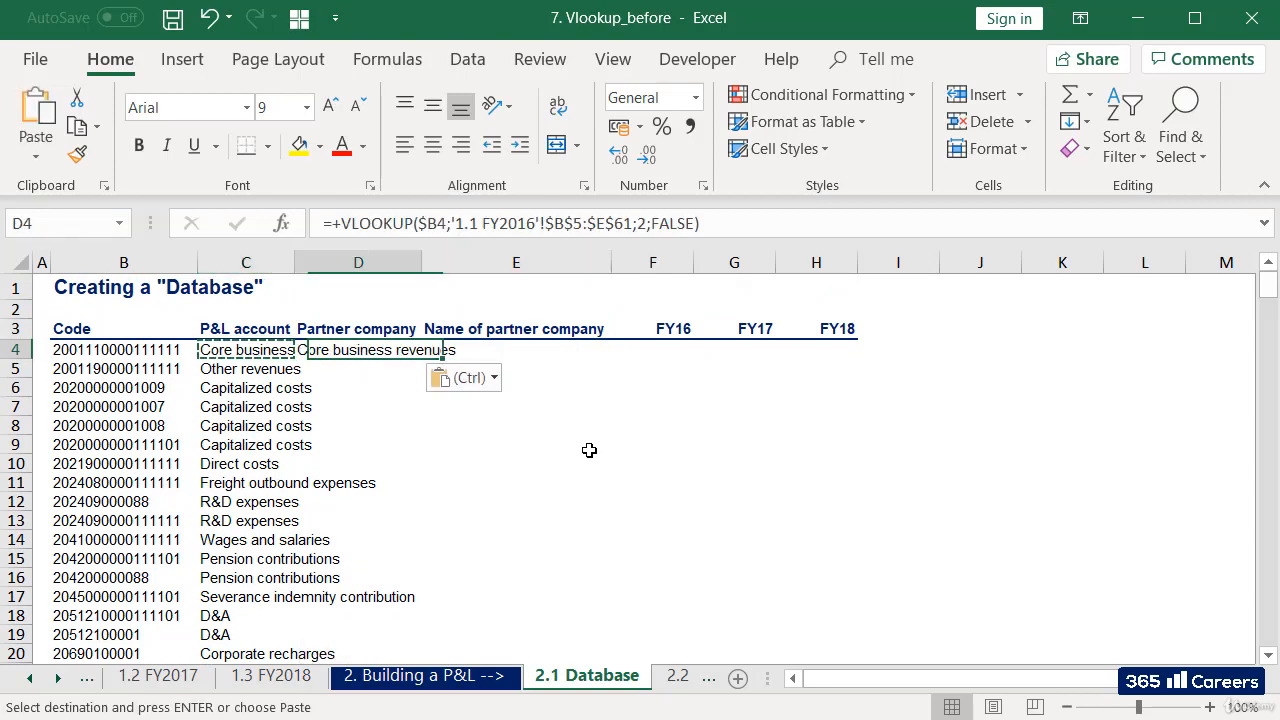
Set the column index of the VLOOKUP in D4 to 3.
{"action": "key", "text": "F2"}
{"action": "key", "text": "Left"}
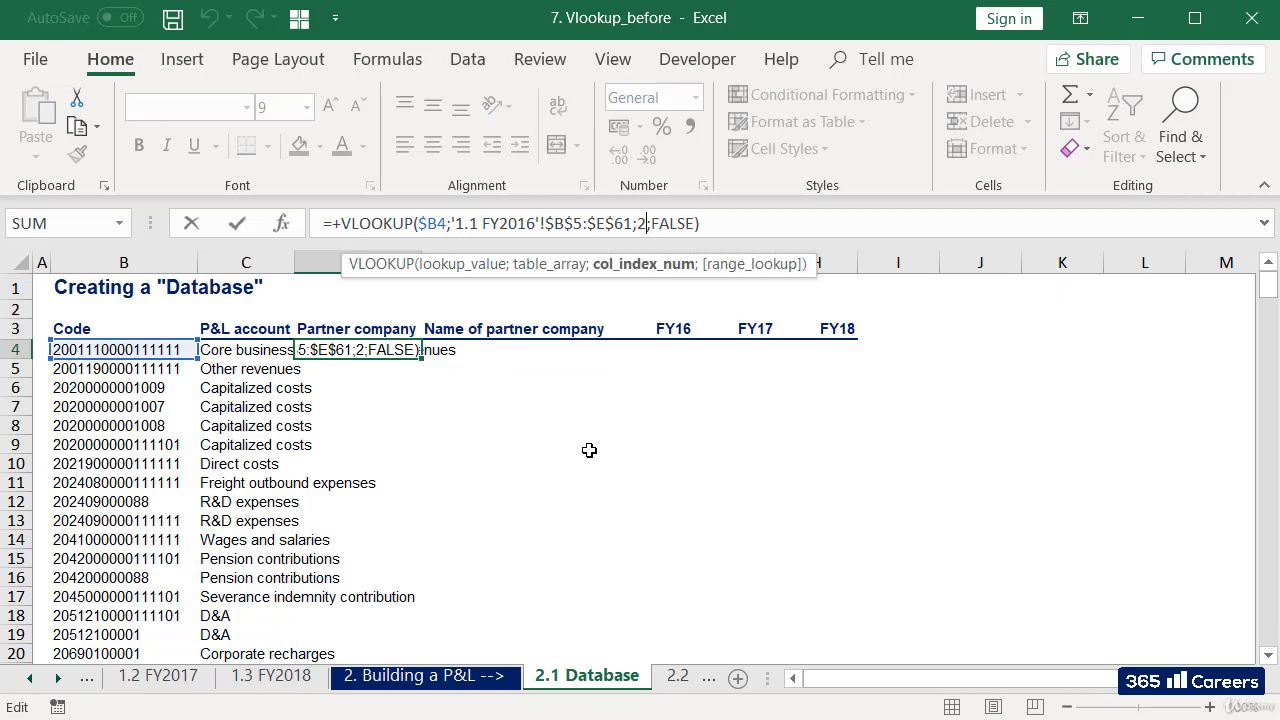
{"action": "key", "text": "BackSpace"}
{"action": "type", "text": "3"}
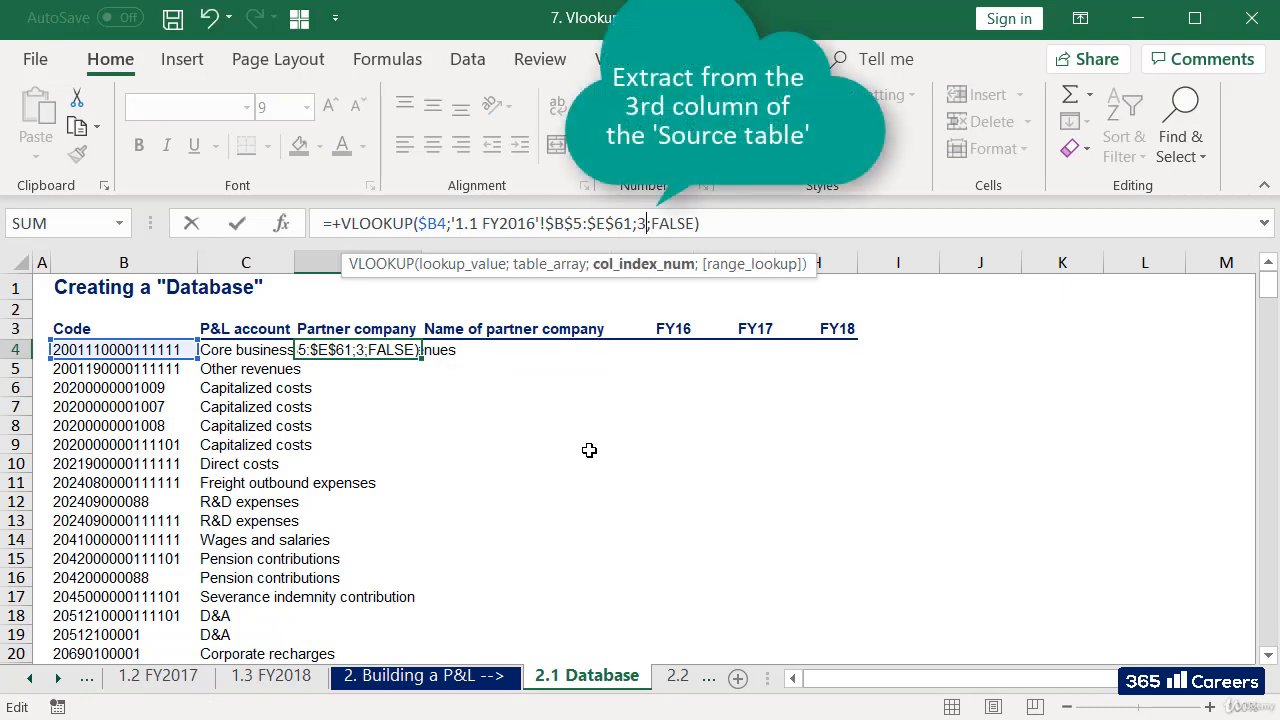
{"action": "key", "text": "Return"}
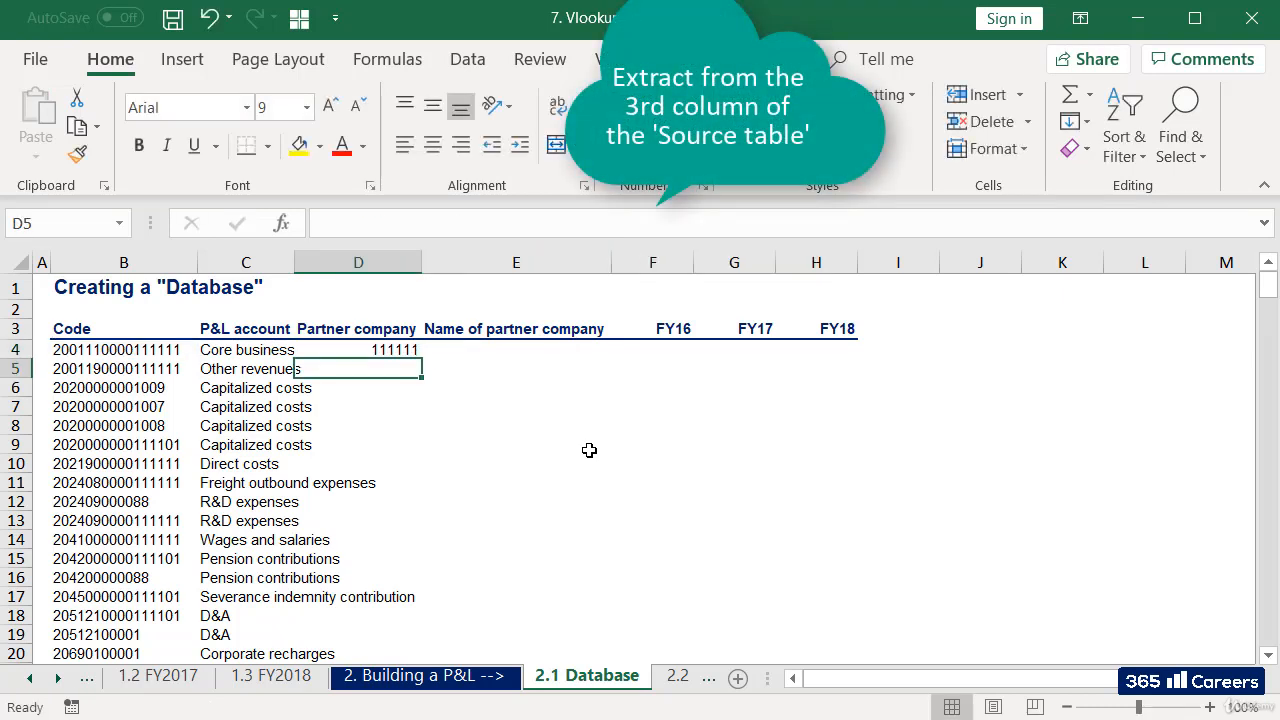
{"action": "key", "text": "Up"}
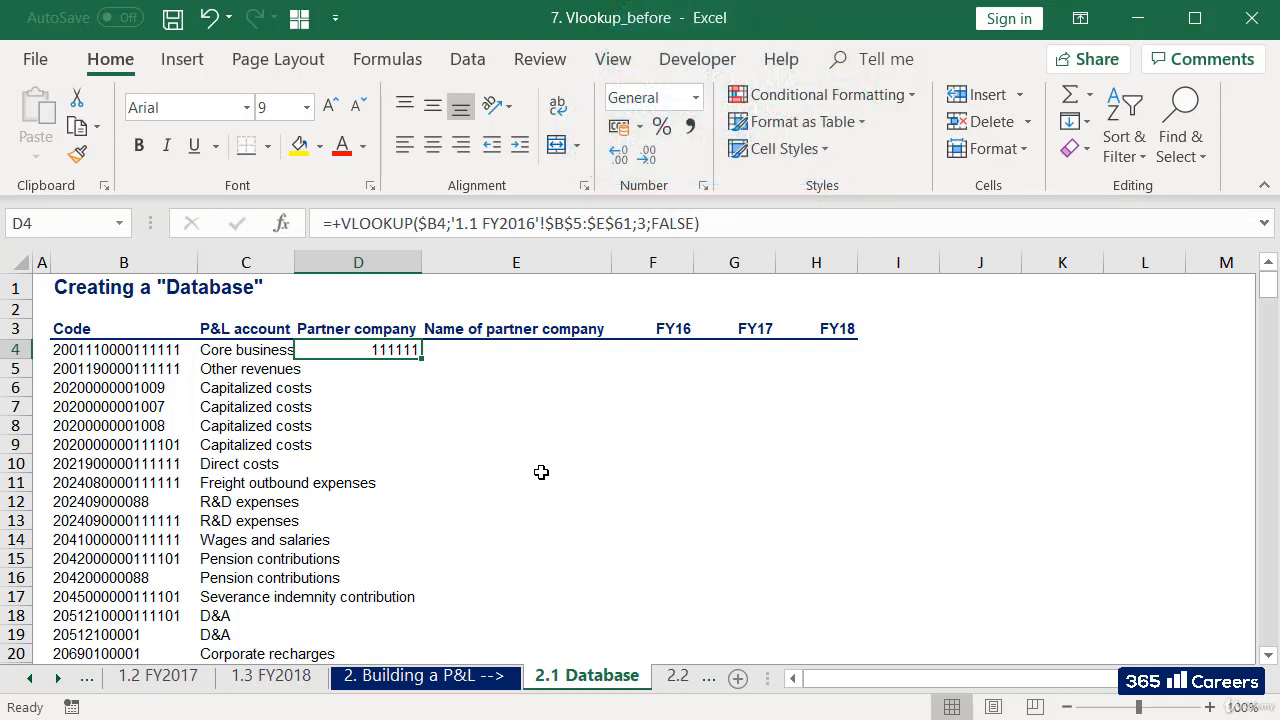
Copy the D4 formula into E4 under Name of partner company and set its column index to 4.
{"action": "key", "text": "ctrl+c"}
{"action": "key", "text": "Right"}
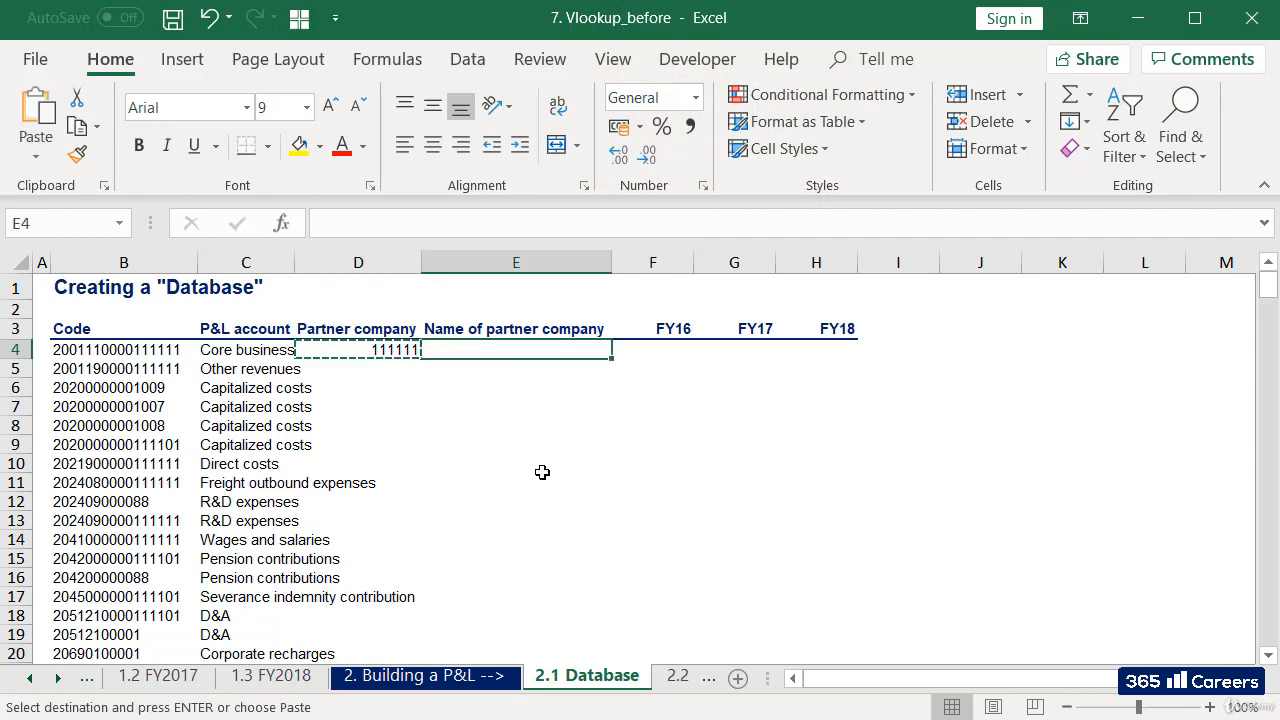
{"action": "key", "text": "ctrl+v"}
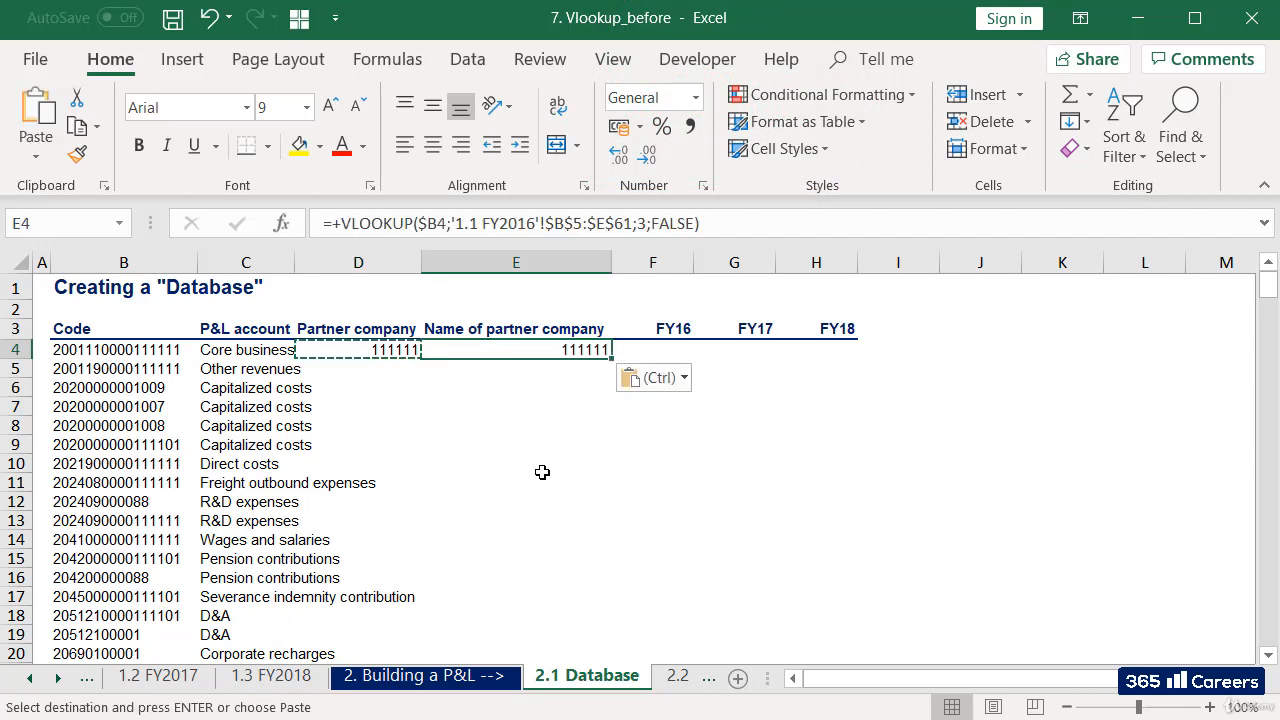
{"action": "key", "text": "F2"}
{"action": "key", "text": "Left"}
{"action": "key", "text": "Left"}
{"action": "key", "text": "Left"}
{"action": "key", "text": "Left"}
{"action": "key", "text": "Left"}
{"action": "key", "text": "Left"}
{"action": "key", "text": "Left"}
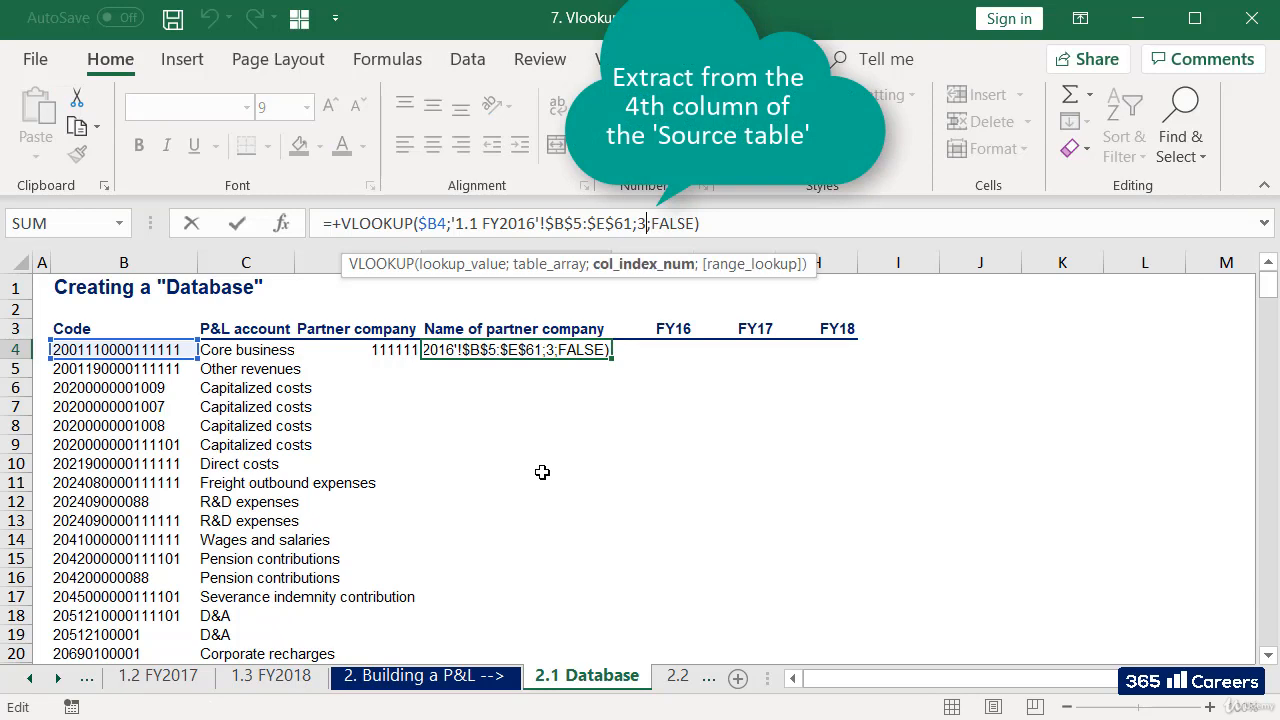
{"action": "key", "text": "shift+Left"}
{"action": "type", "text": "4"}
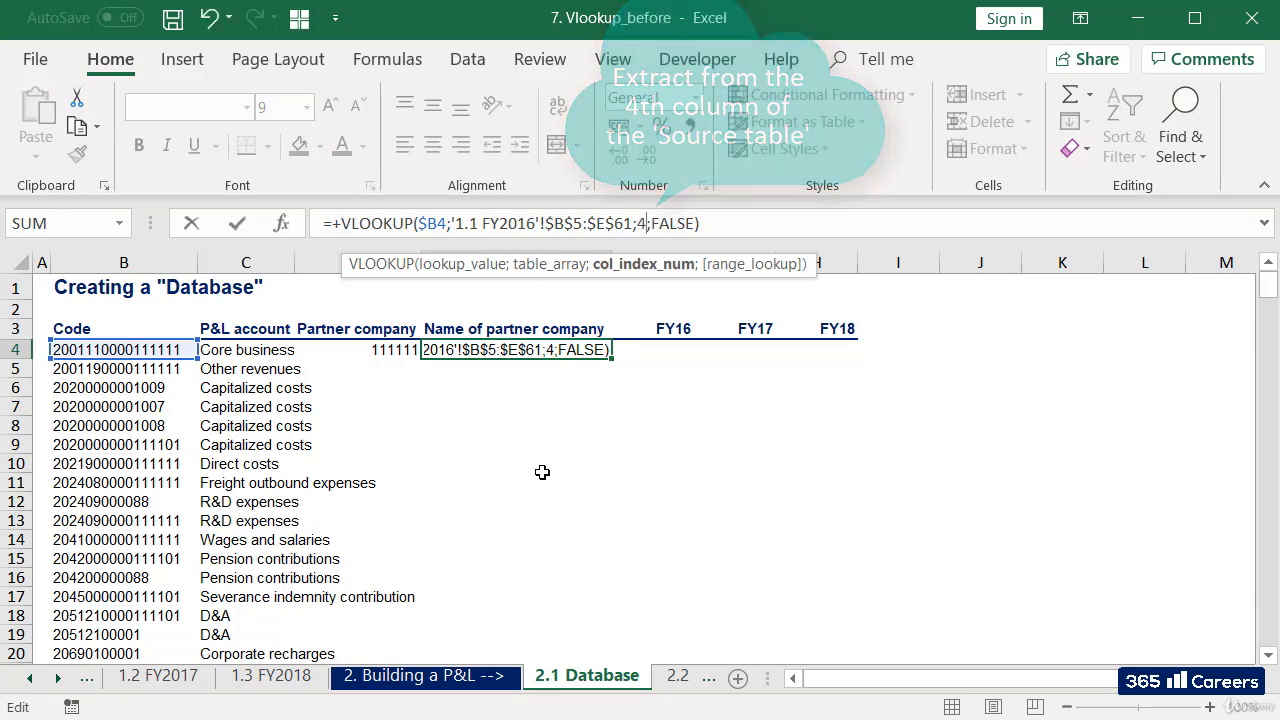
{"action": "key", "text": "Return"}
Copy the formulas in D4:E4 down the Partner company and Name of partner company columns to row 108.
{"action": "key", "text": "Up"}
{"action": "key", "text": "Left"}
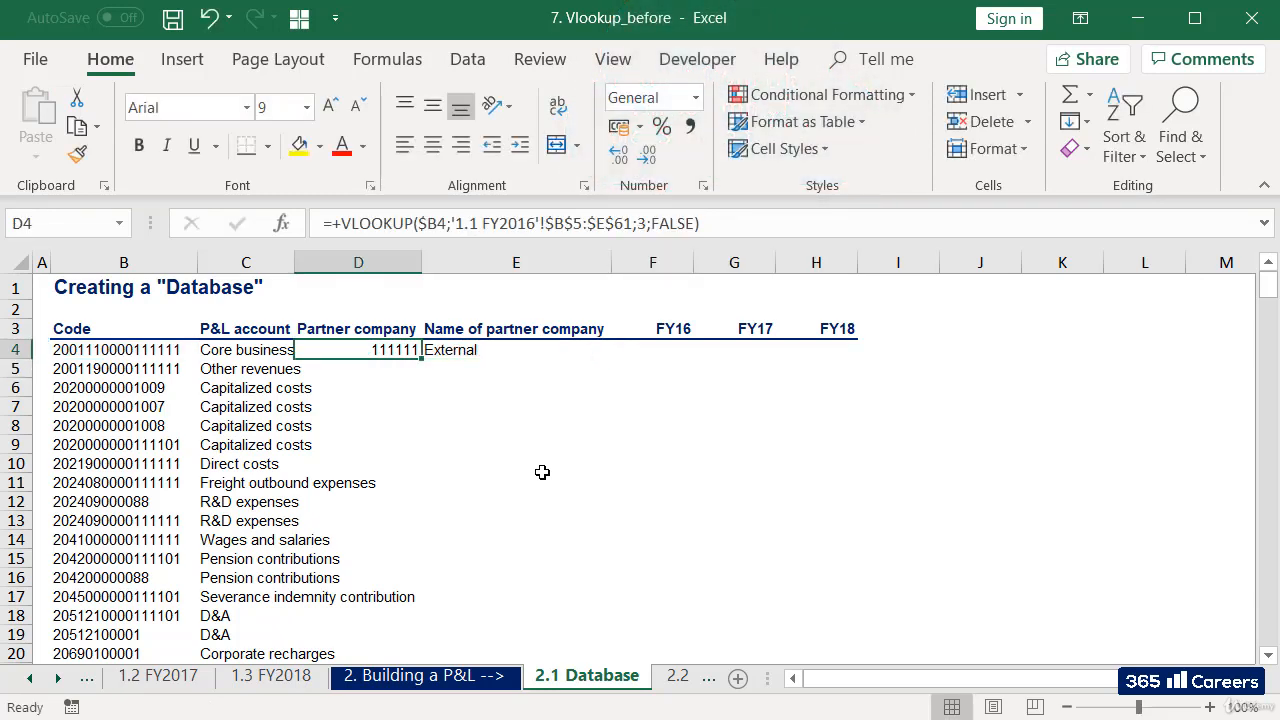
{"action": "key", "text": "shift+Right"}
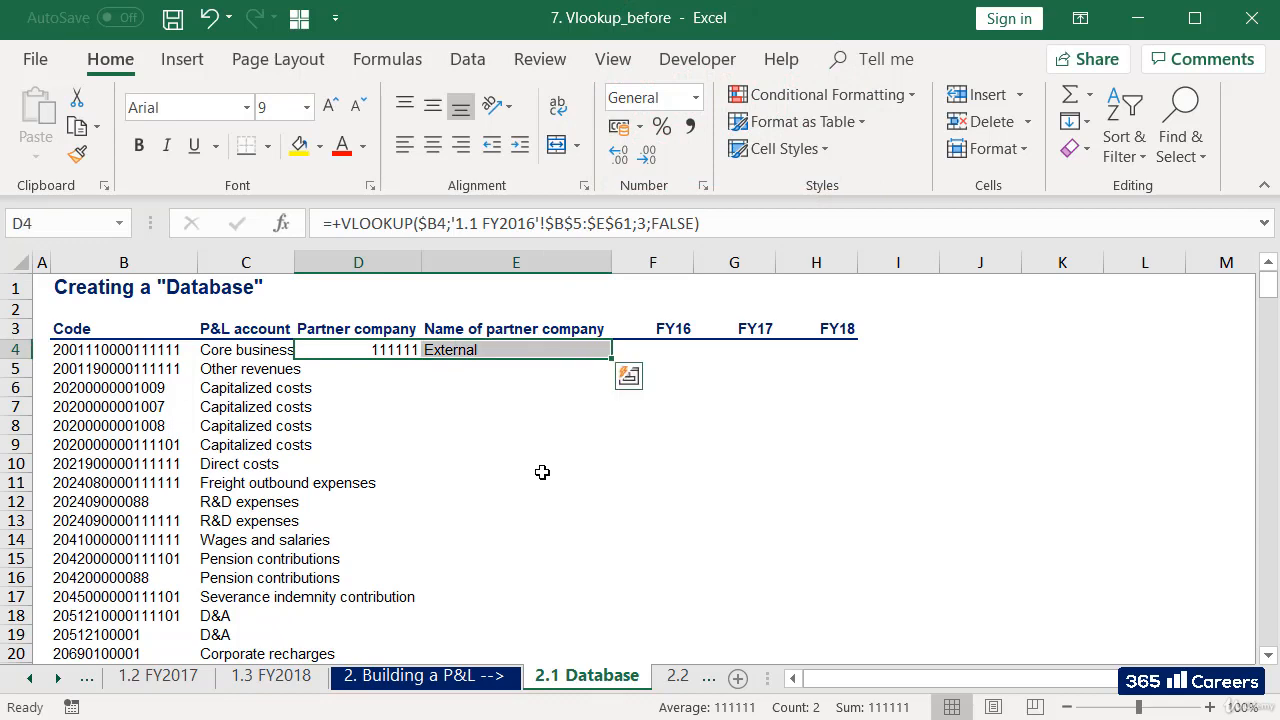
{"action": "key", "text": "ctrl+c"}
{"action": "key", "text": "Down"}
{"action": "key", "text": "ctrl+shift+Down"}
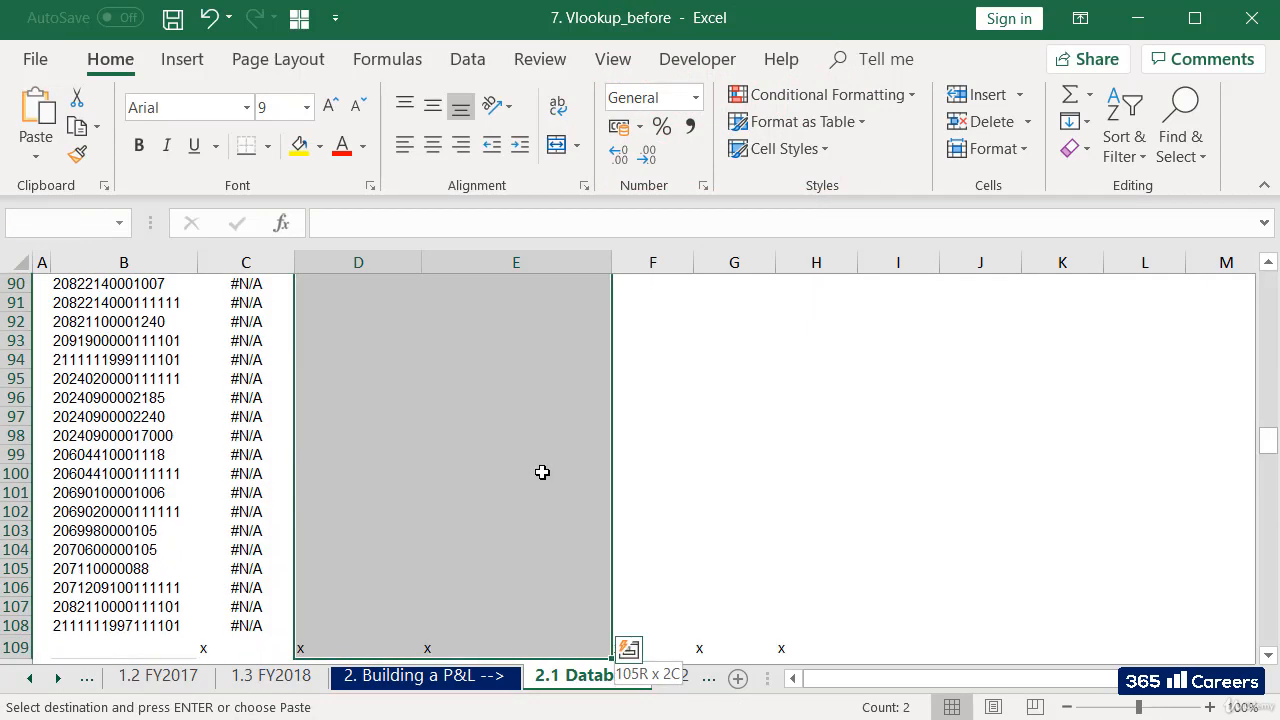
{"action": "key", "text": "ctrl+v"}
Check the end of the partner columns at the x marker row and the results back at the top of the table.
{"action": "key", "text": "Down"}
{"action": "key", "text": "ctrl+Down"}
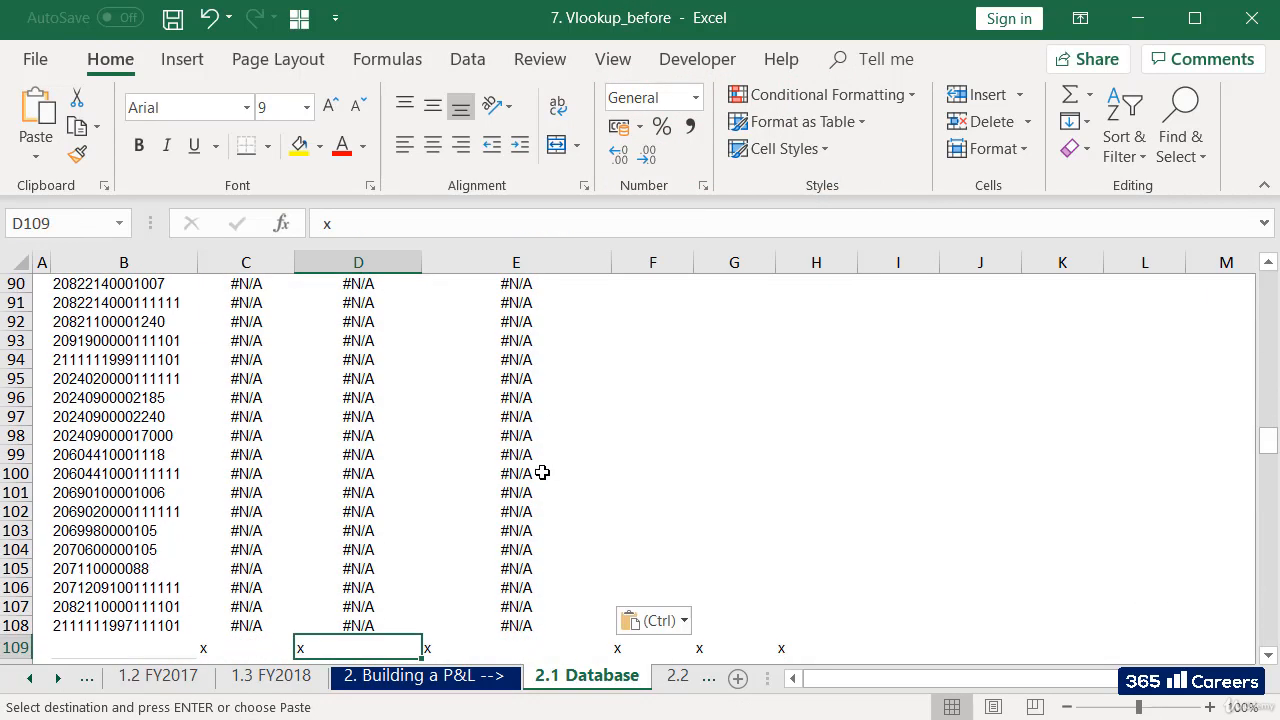
{"action": "key", "text": "Down"}
{"action": "key", "text": "Down"}
{"action": "key", "text": "Down"}
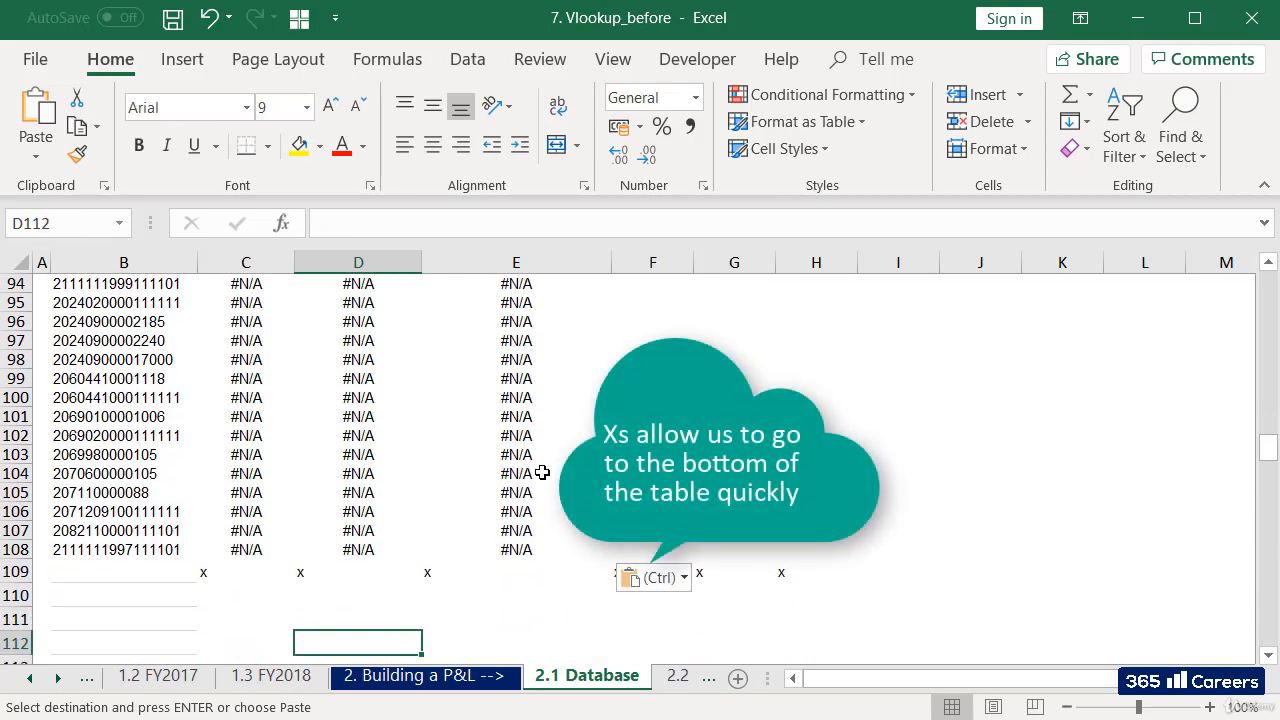
{"action": "key", "text": "Up"}
{"action": "key", "text": "Up"}
{"action": "key", "text": "Up"}
{"action": "key", "text": "Up"}
{"action": "key", "text": "Up"}
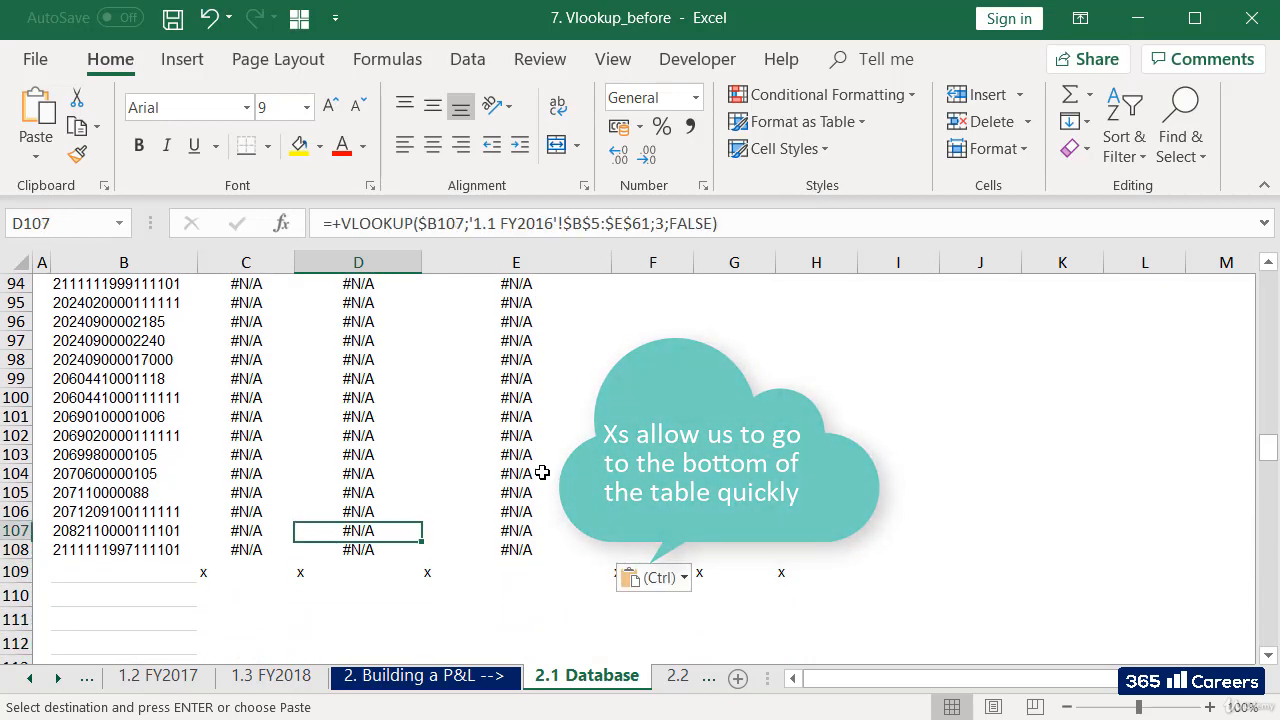
{"action": "key", "text": "ctrl+Up"}
{"action": "key", "text": "Up"}
{"action": "key", "text": "Up"}
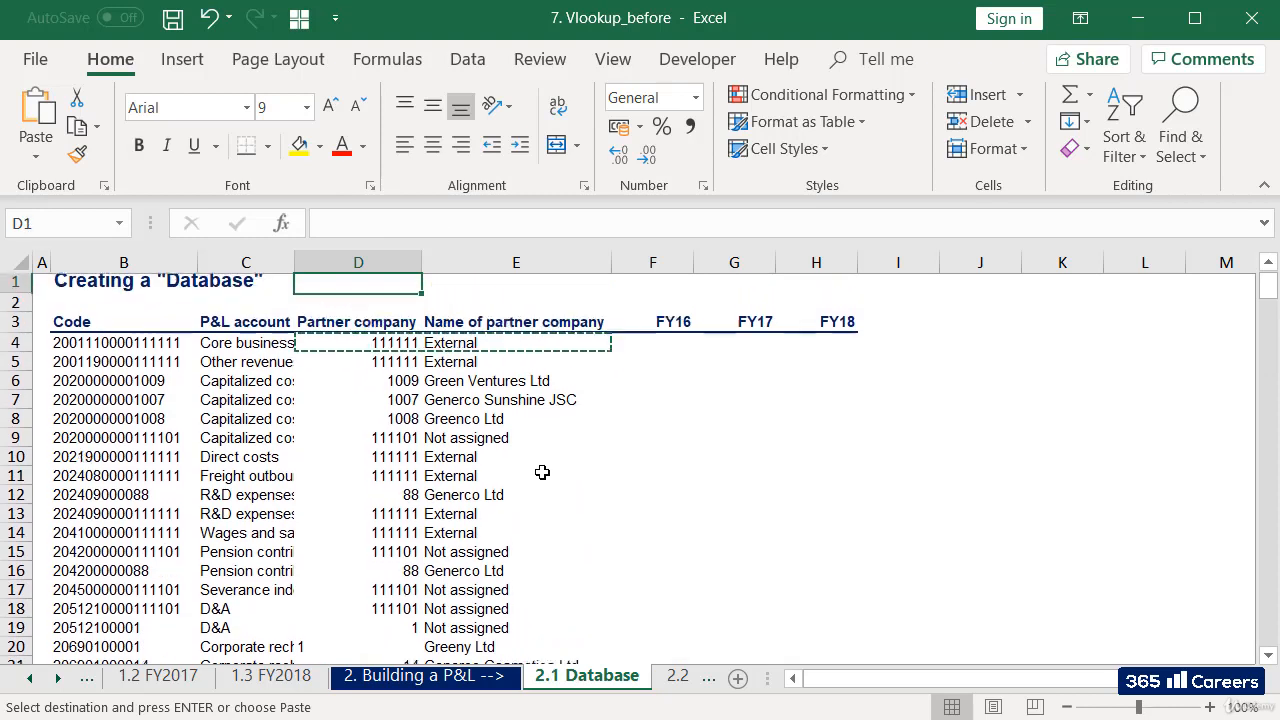
{"action": "key", "text": "Left"}
{"action": "key", "text": "Left"}
{"action": "key", "text": "Left"}
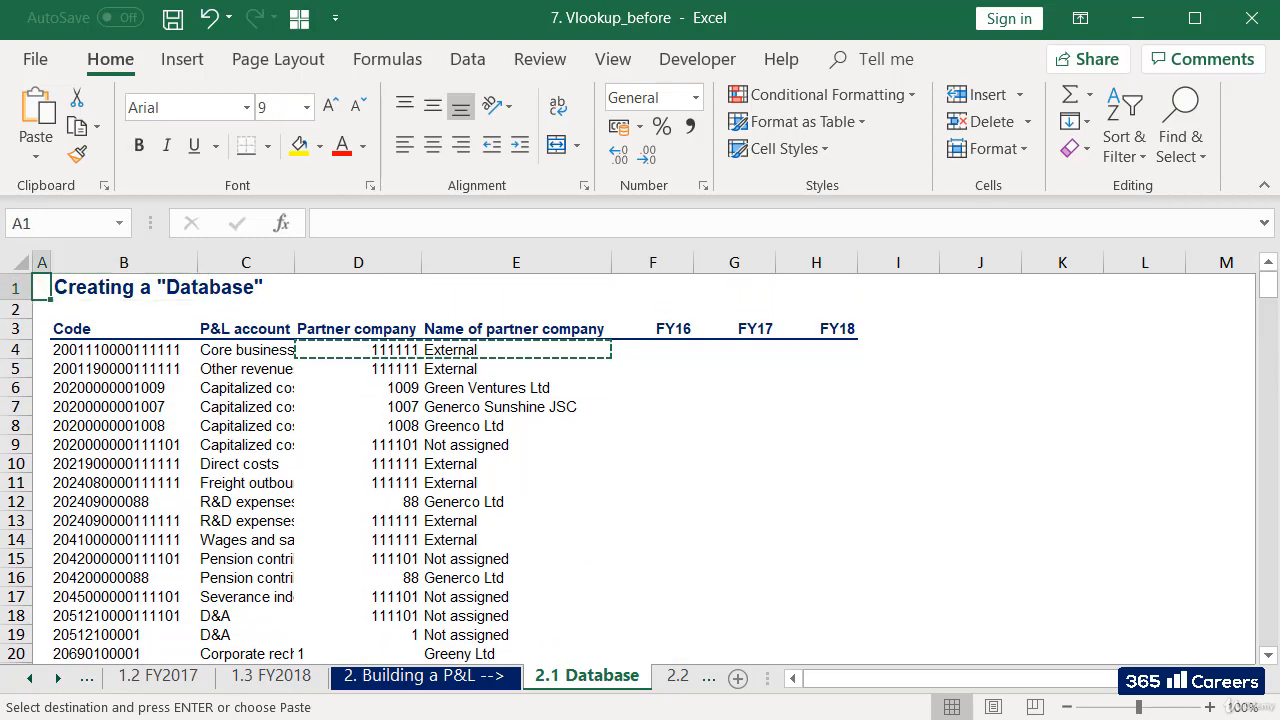
{"action": "key", "text": "Escape"}
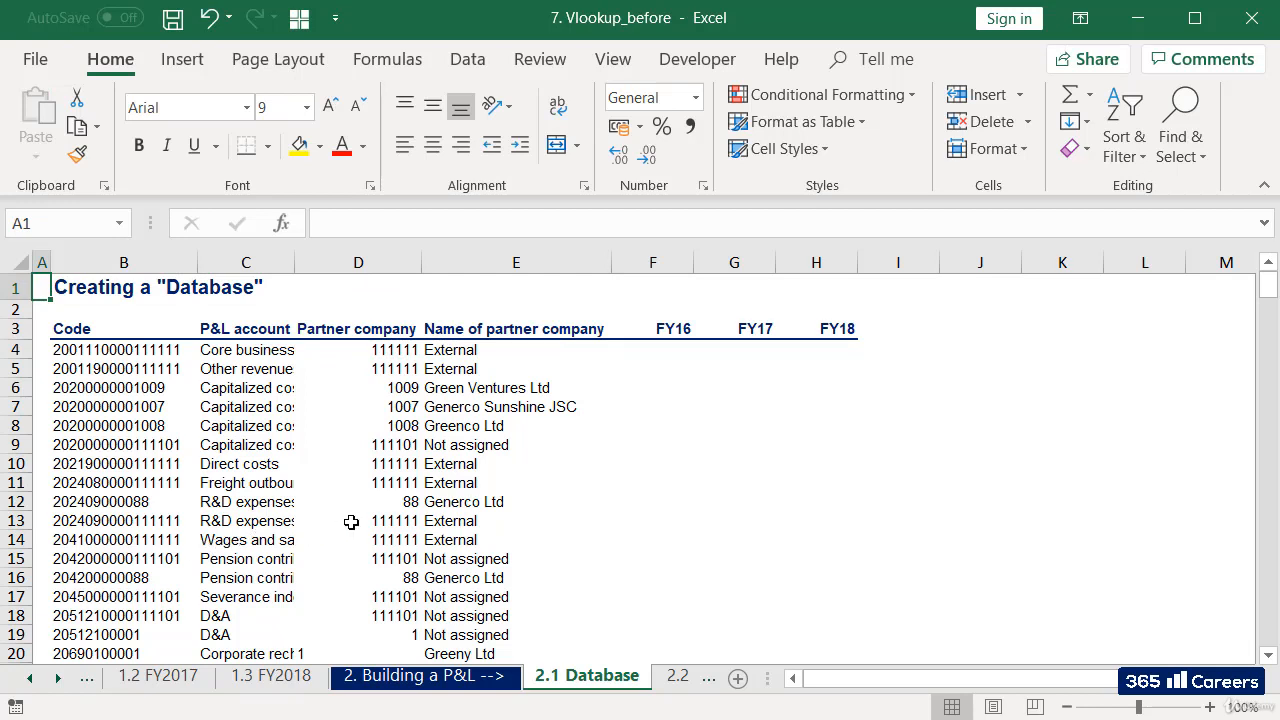
Examine the three lookup columns downward for the first code without a match in FY2016.
{"action": "left_click", "coordinate": [340, 494]}
{"action": "key", "text": "Left"}
{"action": "key", "text": "Down"}
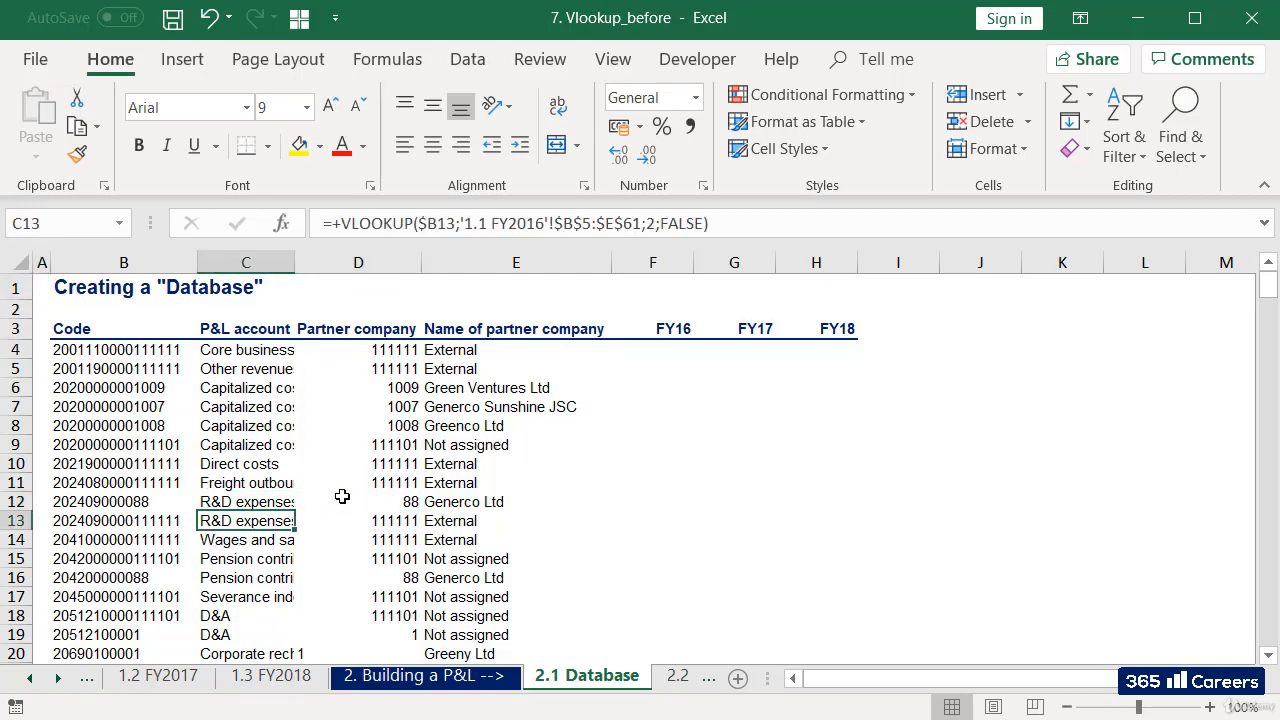
{"action": "key", "text": "Down"}
{"action": "key", "text": "Down"}
{"action": "key", "text": "Down"}
{"action": "key", "text": "Down"}
{"action": "key", "text": "Down"}
{"action": "key", "text": "Down"}
{"action": "key", "text": "Down"}
{"action": "key", "text": "Down"}
{"action": "key", "text": "Down"}
{"action": "key", "text": "Down"}
{"action": "key", "text": "Down"}
{"action": "key", "text": "Down"}
{"action": "key", "text": "Down"}
{"action": "key", "text": "Down"}
{"action": "key", "text": "Down"}
{"action": "key", "text": "Down"}
{"action": "key", "text": "Down"}
{"action": "key", "text": "Down"}
{"action": "key", "text": "Down"}
{"action": "key", "text": "Down"}
{"action": "key", "text": "Down"}
{"action": "key", "text": "Down"}
{"action": "key", "text": "Down"}
{"action": "key", "text": "Down"}
{"action": "key", "text": "Down"}
{"action": "key", "text": "Down"}
{"action": "key", "text": "Down"}
{"action": "key", "text": "Down"}
{"action": "key", "text": "Down"}
{"action": "key", "text": "Down"}
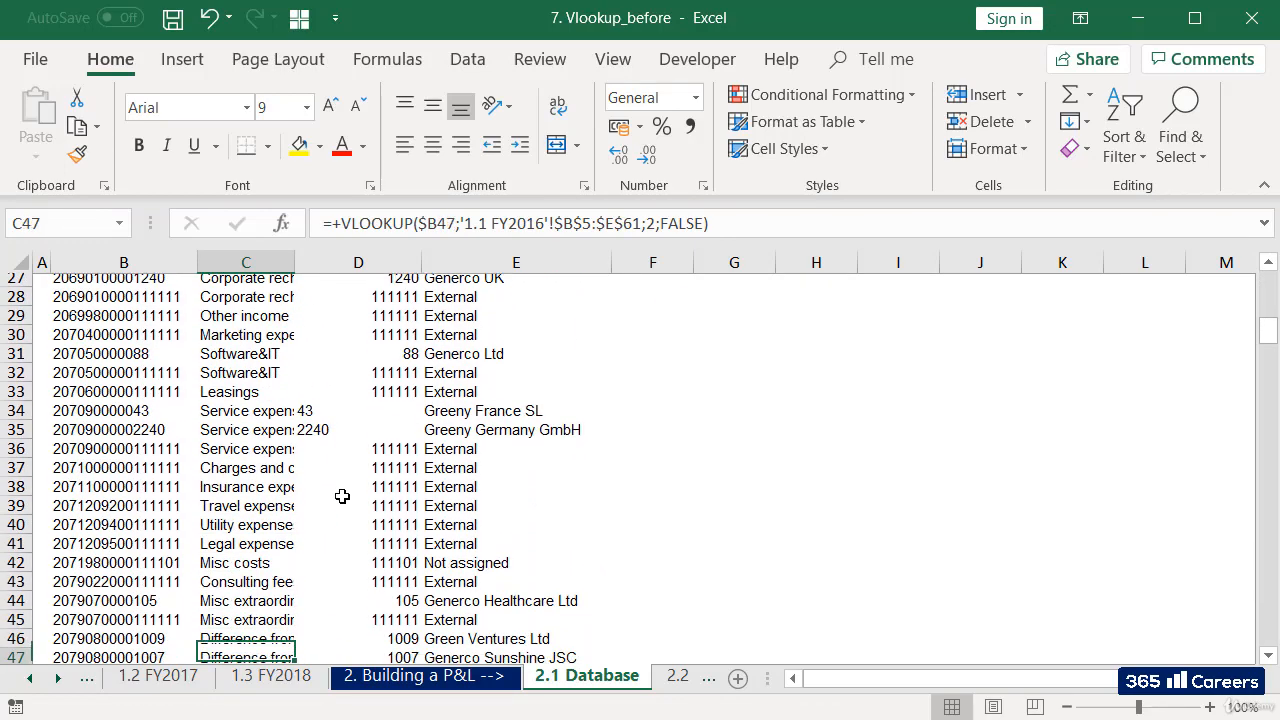
{"action": "key", "text": "Down"}
{"action": "key", "text": "Down"}
{"action": "key", "text": "Down"}
{"action": "key", "text": "Down"}
{"action": "key", "text": "Down"}
{"action": "key", "text": "Down"}
{"action": "key", "text": "Down"}
{"action": "key", "text": "Down"}
{"action": "key", "text": "Down"}
{"action": "key", "text": "Down"}
{"action": "key", "text": "Down"}
{"action": "key", "text": "Down"}
{"action": "key", "text": "Down"}
{"action": "key", "text": "Down"}
{"action": "key", "text": "Down"}
{"action": "key", "text": "Down"}
{"action": "key", "text": "Down"}
{"action": "key", "text": "Down"}
{"action": "key", "text": "Down"}
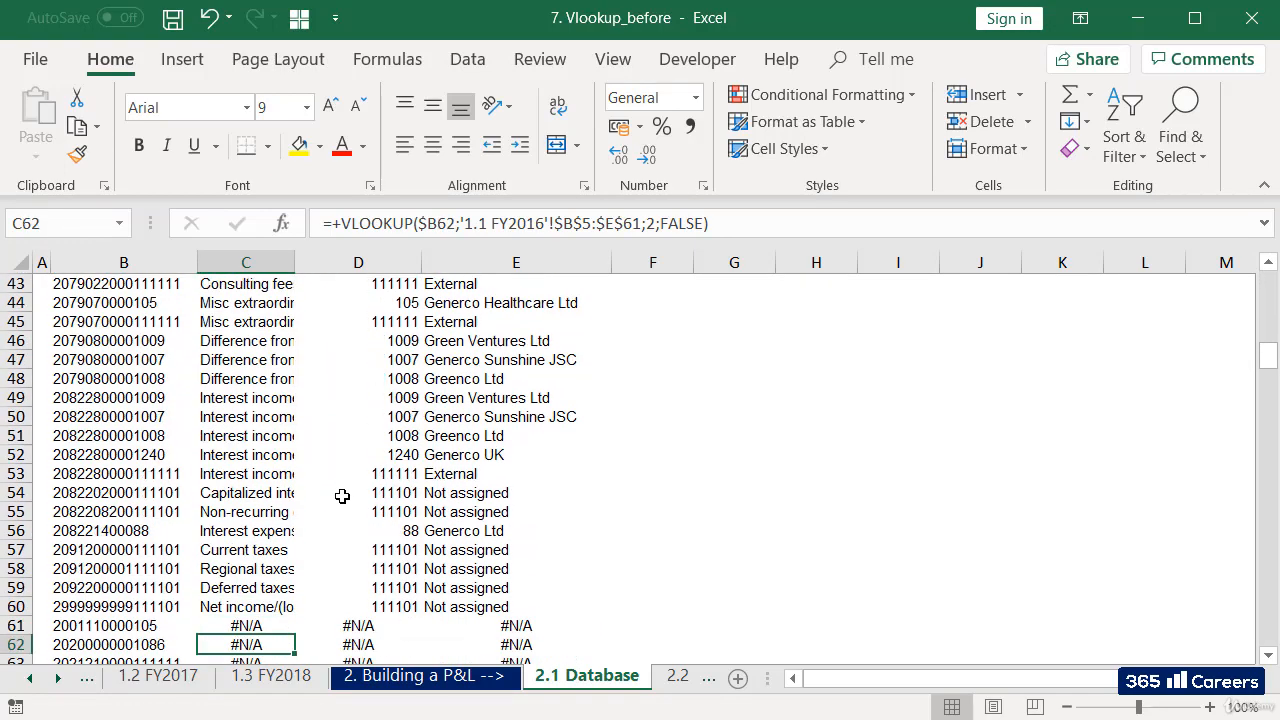
Begin a new VLOOKUP in C61 with $B61 as the lookup value, keeping its column reference absolute.
{"action": "key", "text": "Up"}
{"action": "key", "text": "Up"}
{"action": "key", "text": "Up"}
{"action": "key", "text": "Up"}
{"action": "key", "text": "Up"}
{"action": "key", "text": "Up"}
{"action": "key", "text": "Up"}
{"action": "key", "text": "Up"}
{"action": "key", "text": "Up"}
{"action": "key", "text": "Up"}
{"action": "key", "text": "Down"}
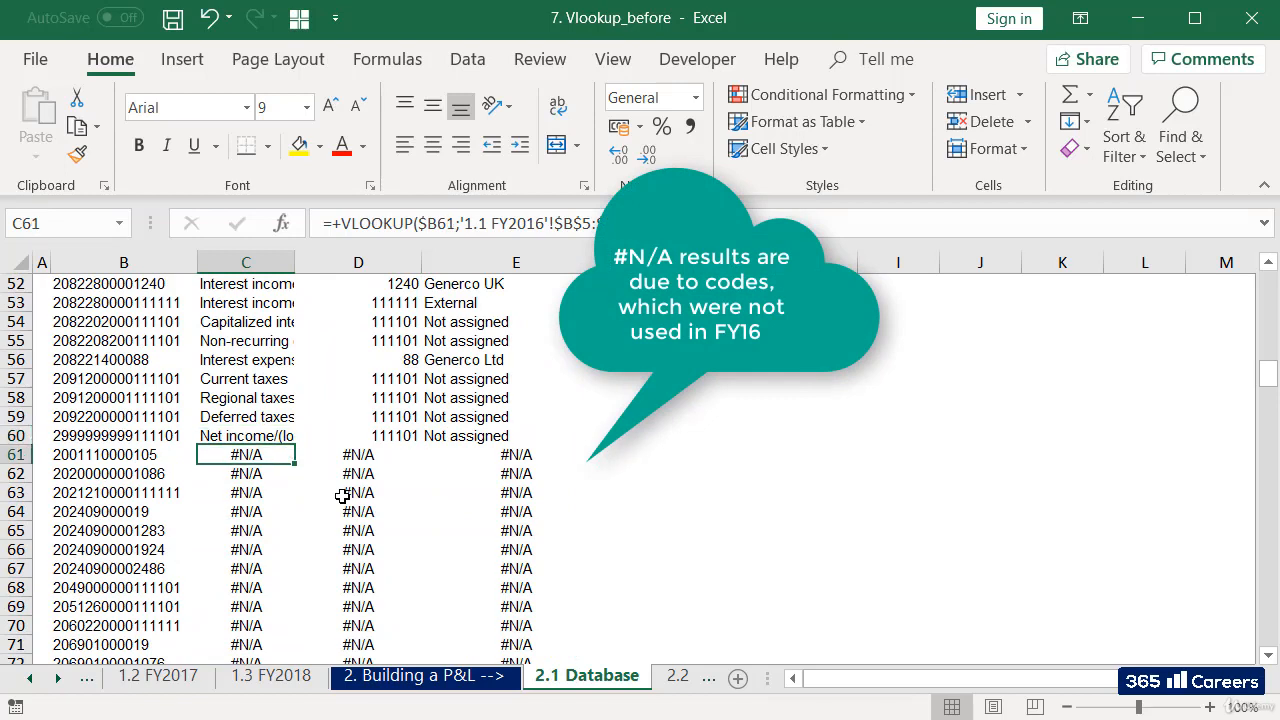
{"action": "type", "text": "=vlo"}
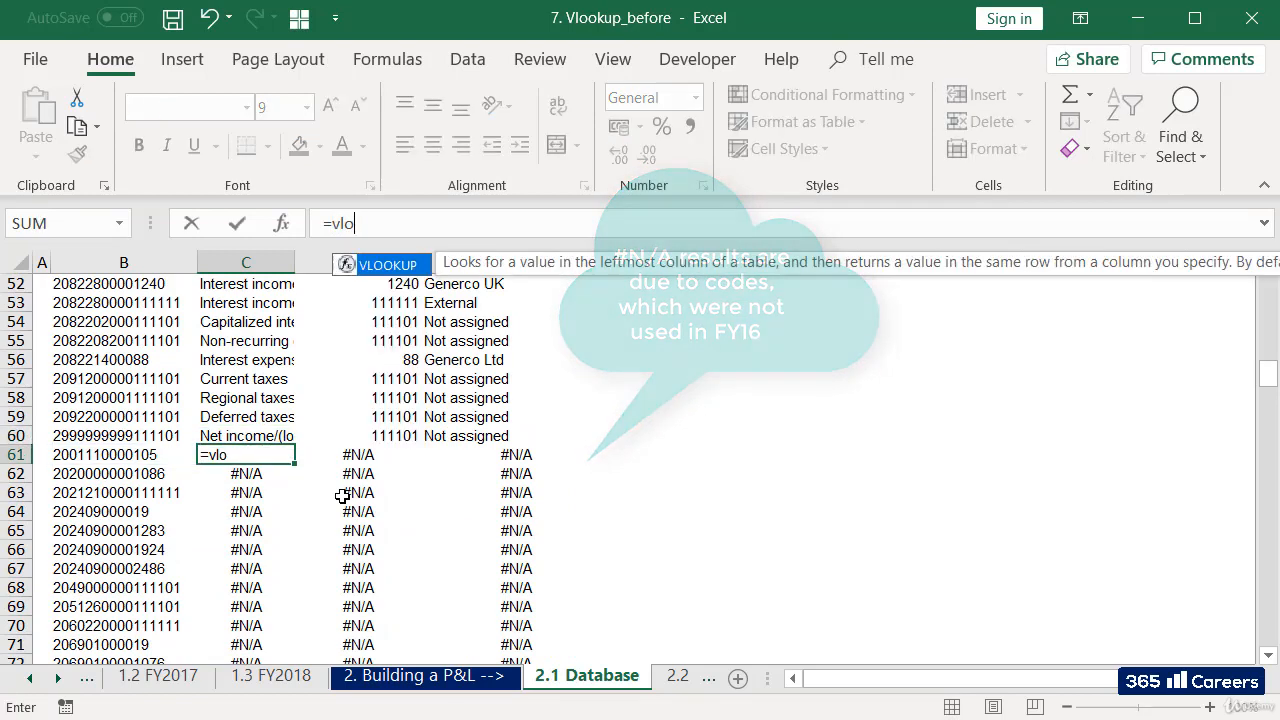
{"action": "type", "text": "okup"}
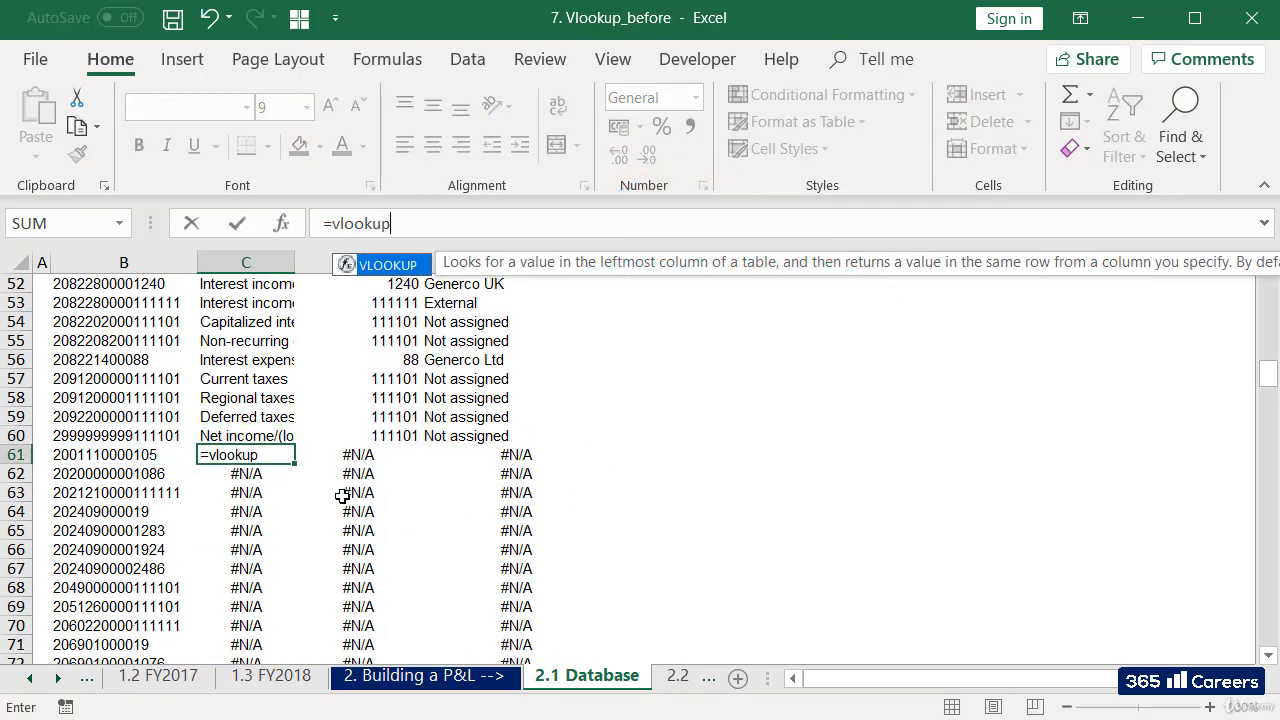
{"action": "type", "text": "("}
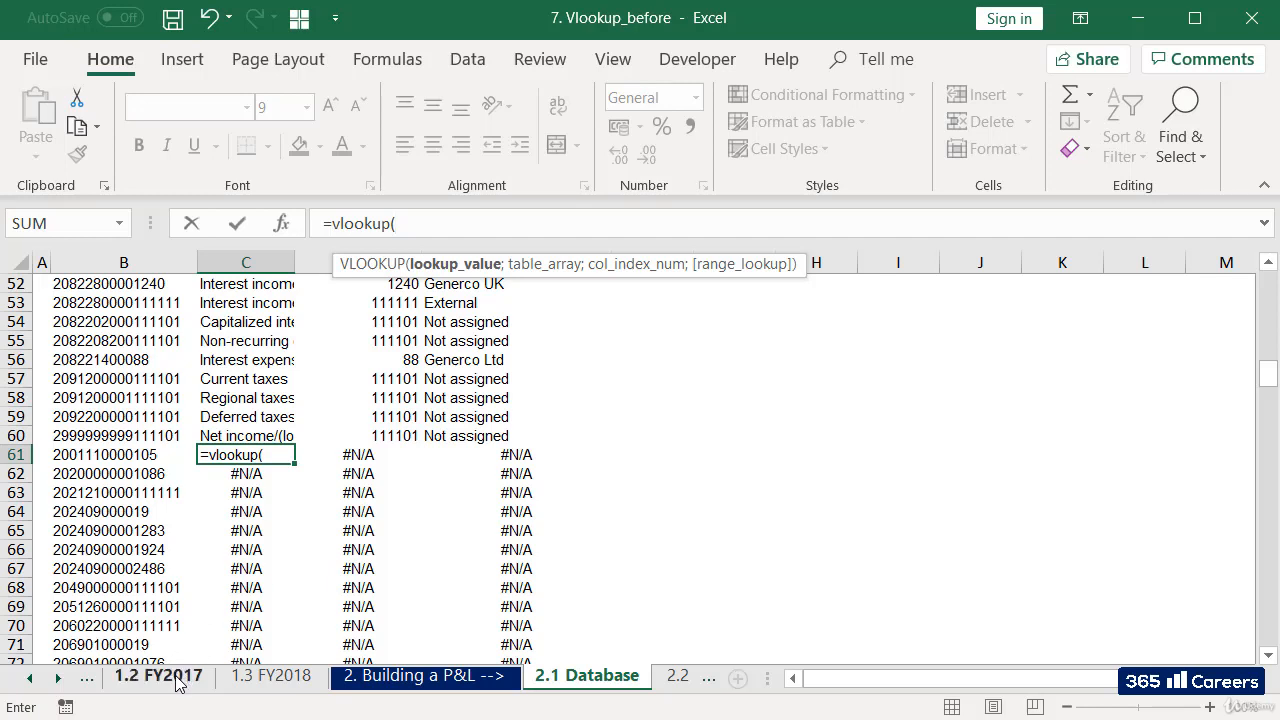
{"action": "left_click", "coordinate": [108, 454]}
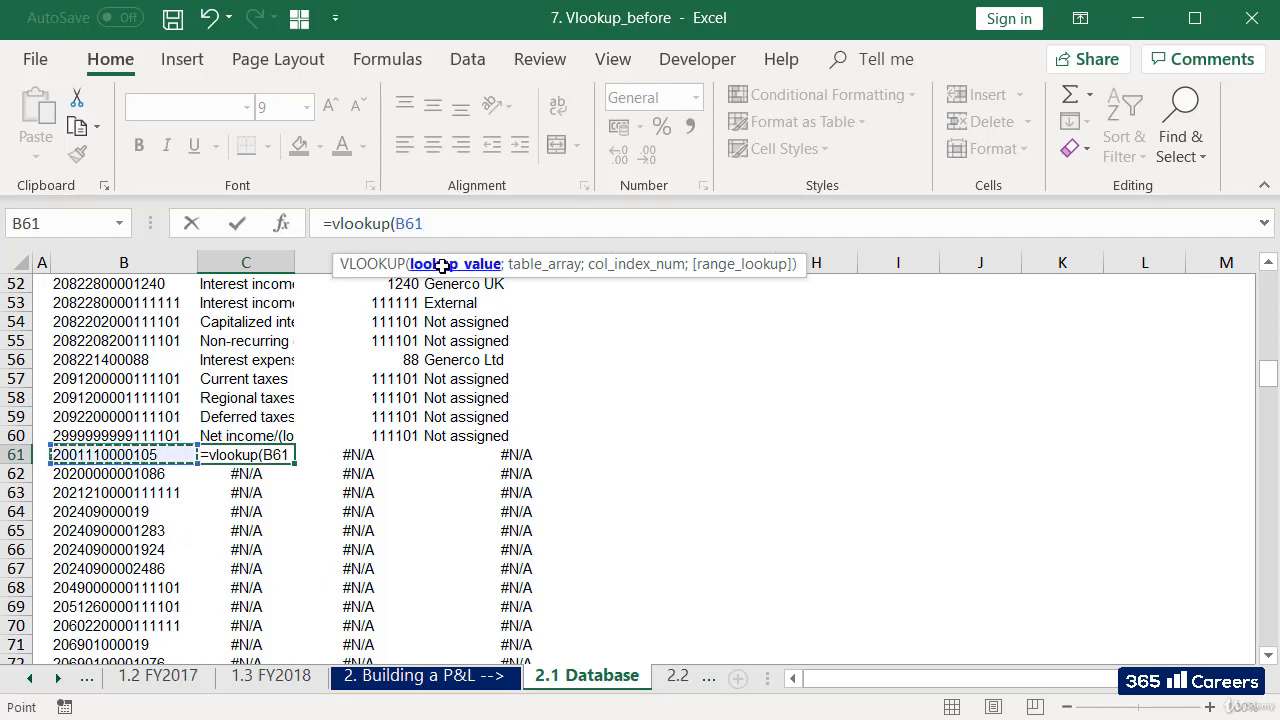
{"action": "left_click", "coordinate": [398, 223]}
{"action": "type", "text": "$B61"}
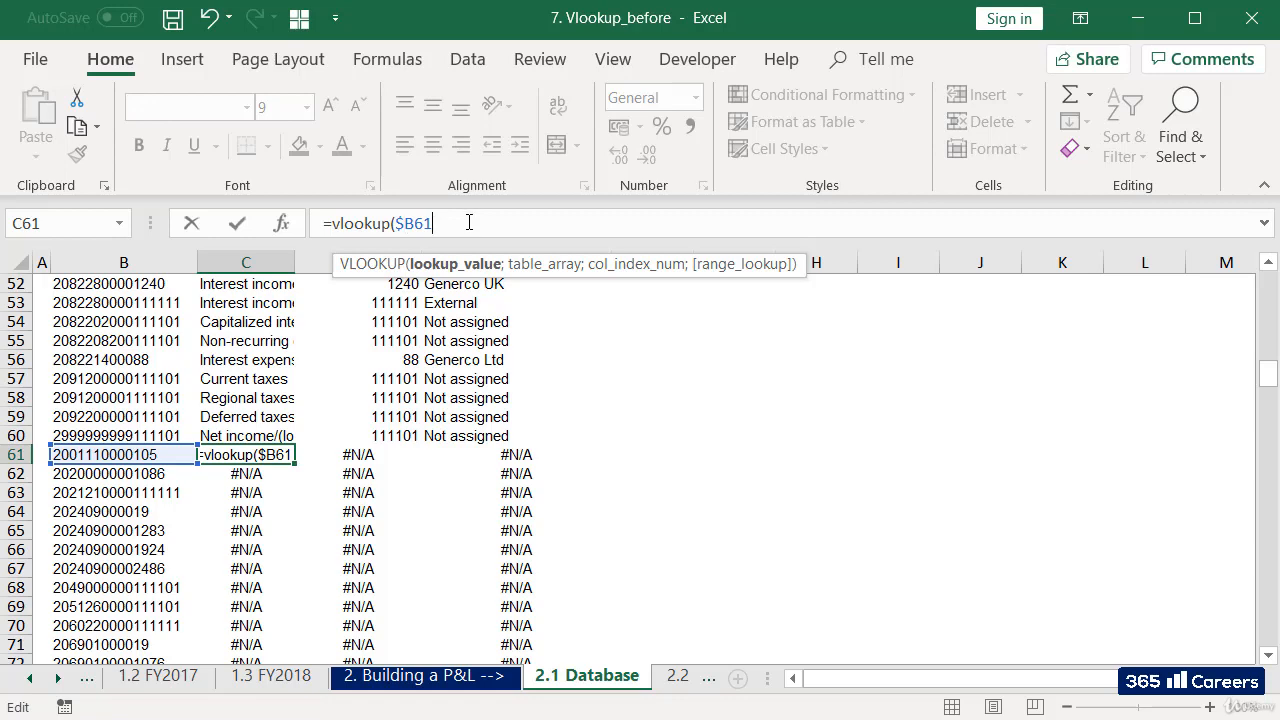
{"action": "type", "text": ";"}
Set the C61 formula's table array to $B$5:$E$86 on the 1.2 FY2017 sheet, with absolute references.
{"action": "left_click", "coordinate": [160, 678]}
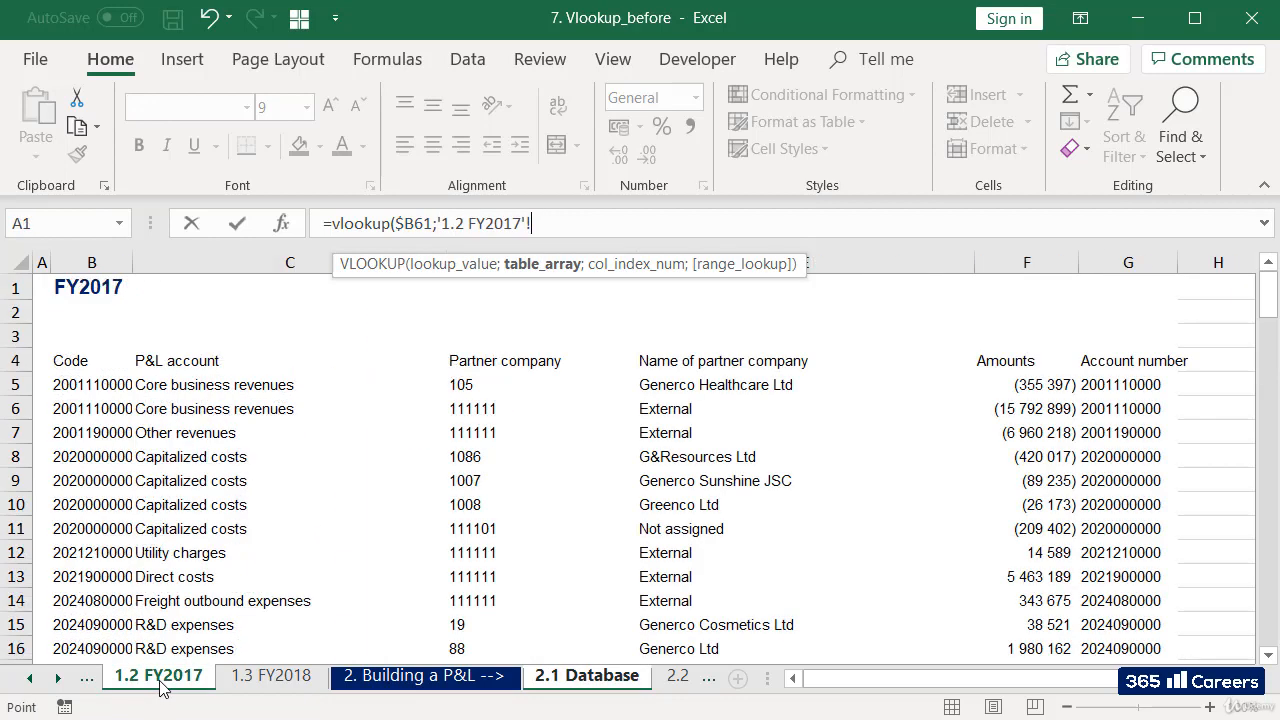
{"action": "left_click", "coordinate": [76, 380]}
{"action": "key", "text": "shift+Right"}
{"action": "key", "text": "shift+Right"}
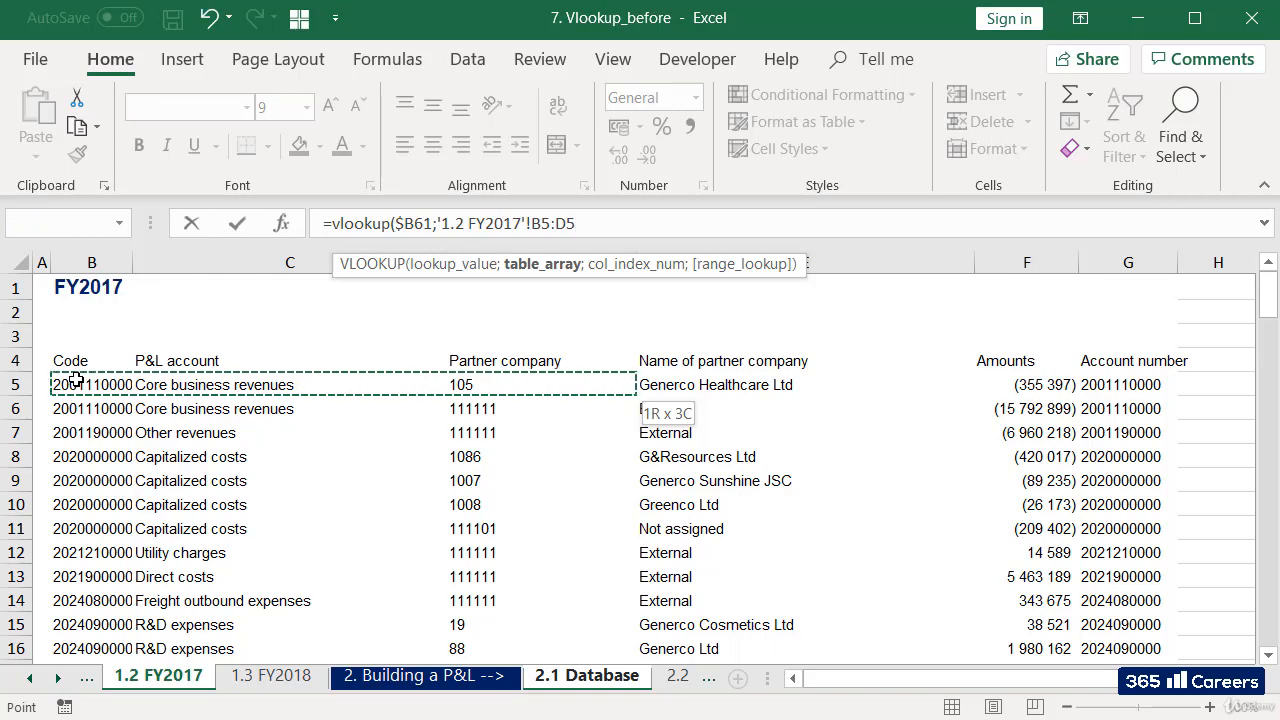
{"action": "key", "text": "shift+Right"}
{"action": "key", "text": "ctrl+shift+Down"}
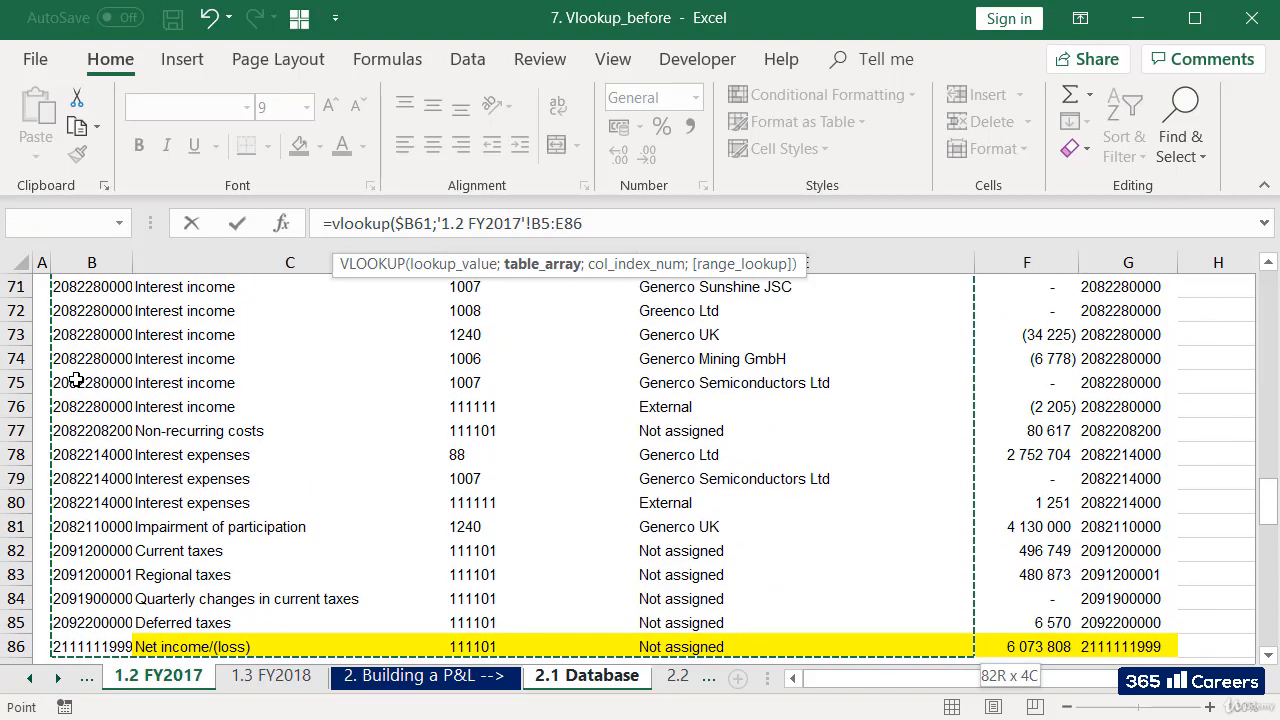
{"action": "key", "text": "F4"}
{"action": "type", "text": ";"}
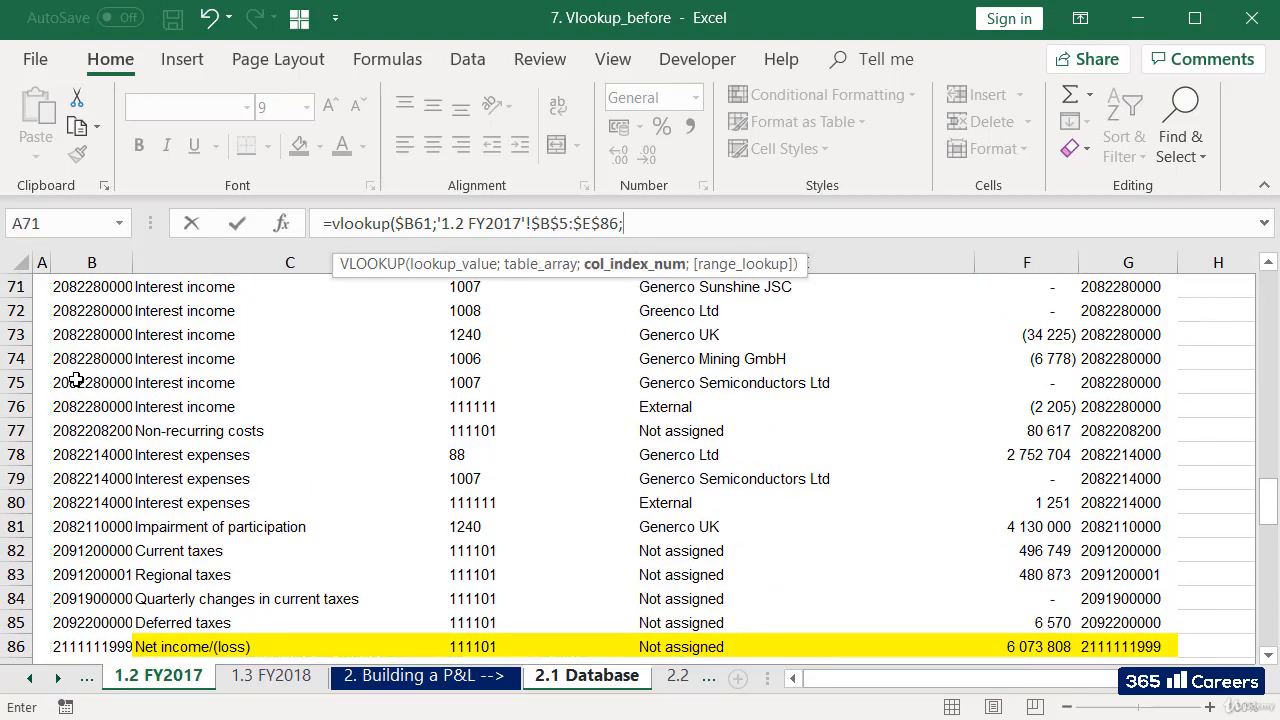
{"action": "type", "text": "2;"}
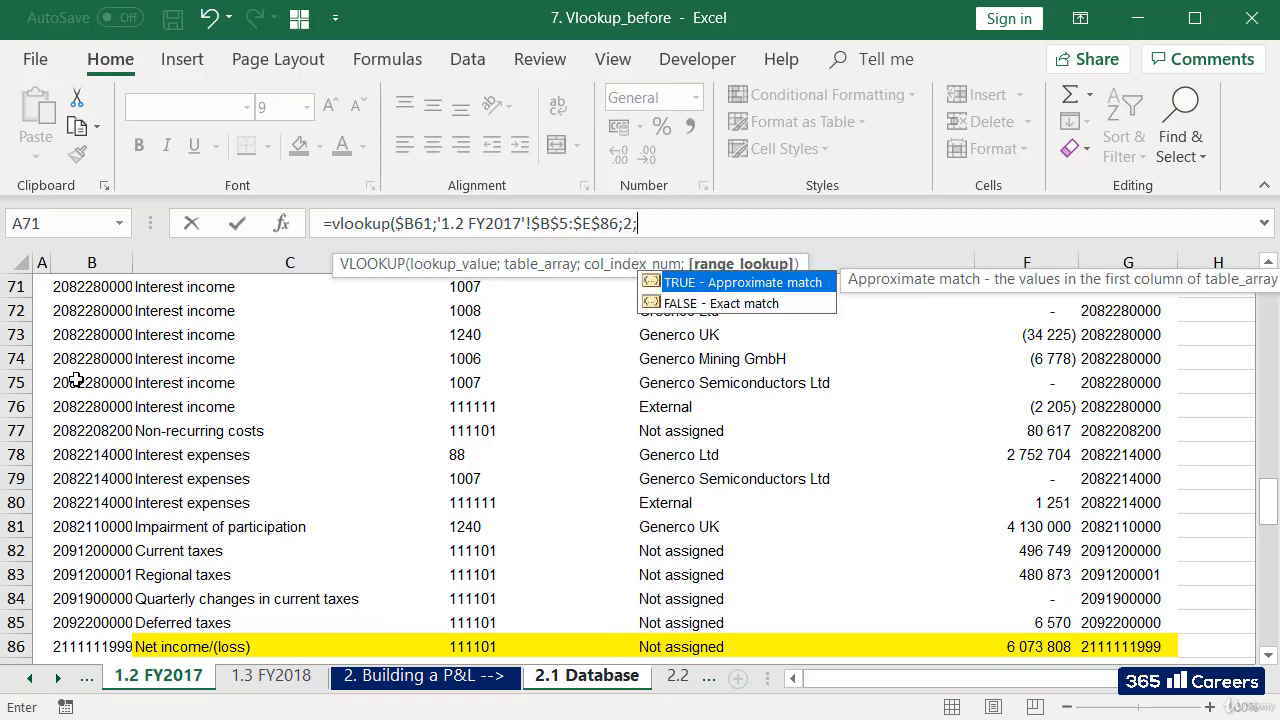
{"action": "type", "text": "false)"}
Complete the C61 VLOOKUP with column index 2 and FALSE for an exact match.
{"action": "key", "text": "Return"}
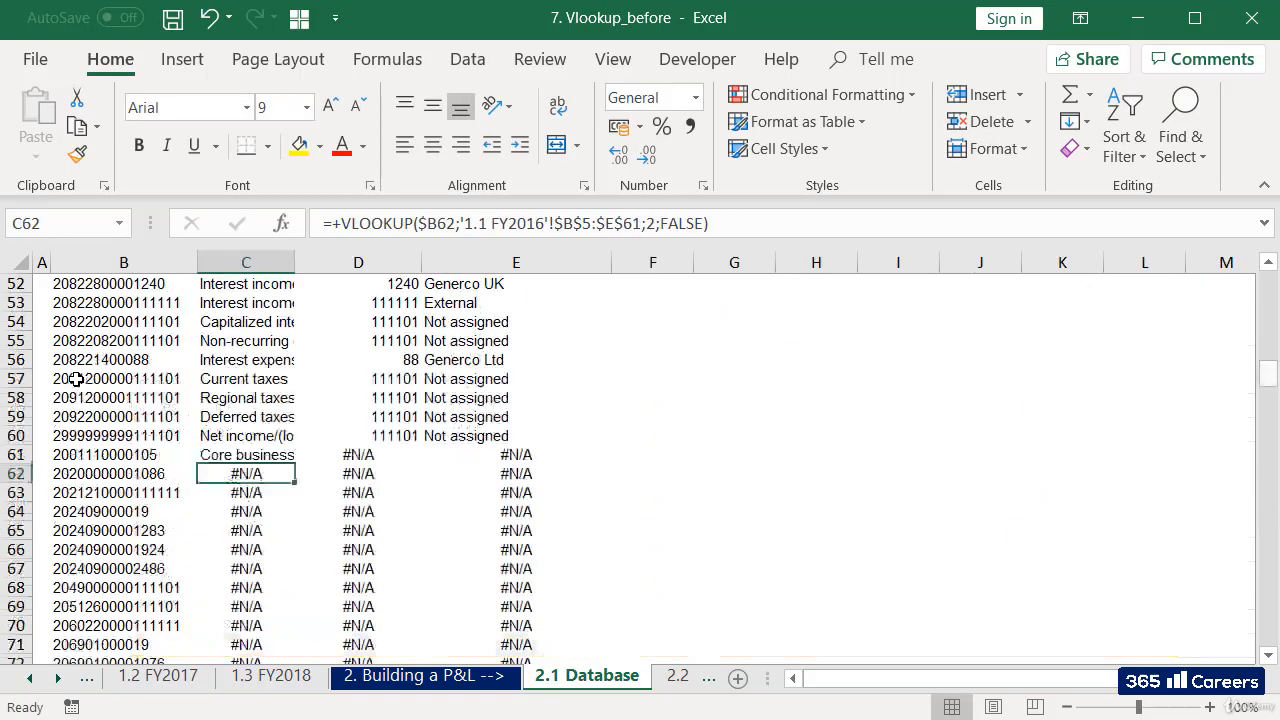
Copy the C61 formula into D61 and set its column index to 3 for the partner company.
{"action": "key", "text": "Up"}
{"action": "key", "text": "ctrl+c"}
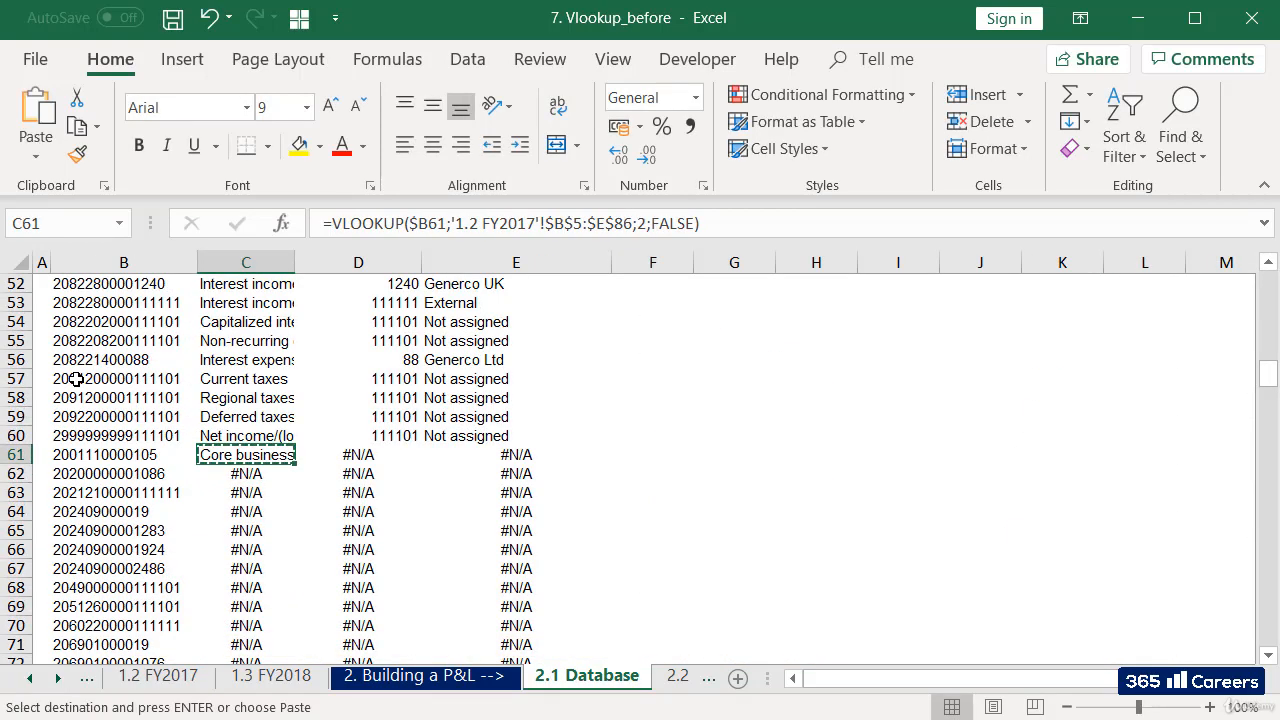
{"action": "key", "text": "Right"}
{"action": "key", "text": "ctrl+v"}
{"action": "key", "text": "F2"}
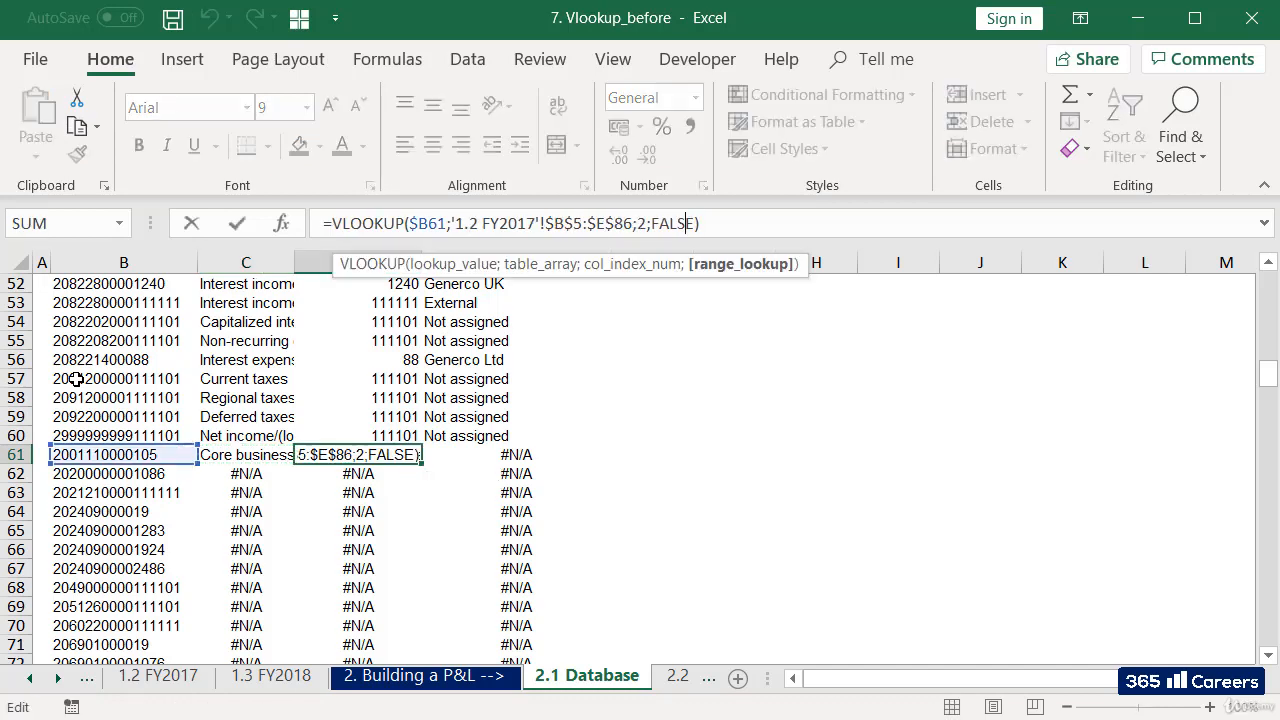
{"action": "key", "text": "BackSpace"}
{"action": "key", "text": "BackSpace"}
{"action": "type", "text": "3;"}
{"action": "key", "text": "Return"}
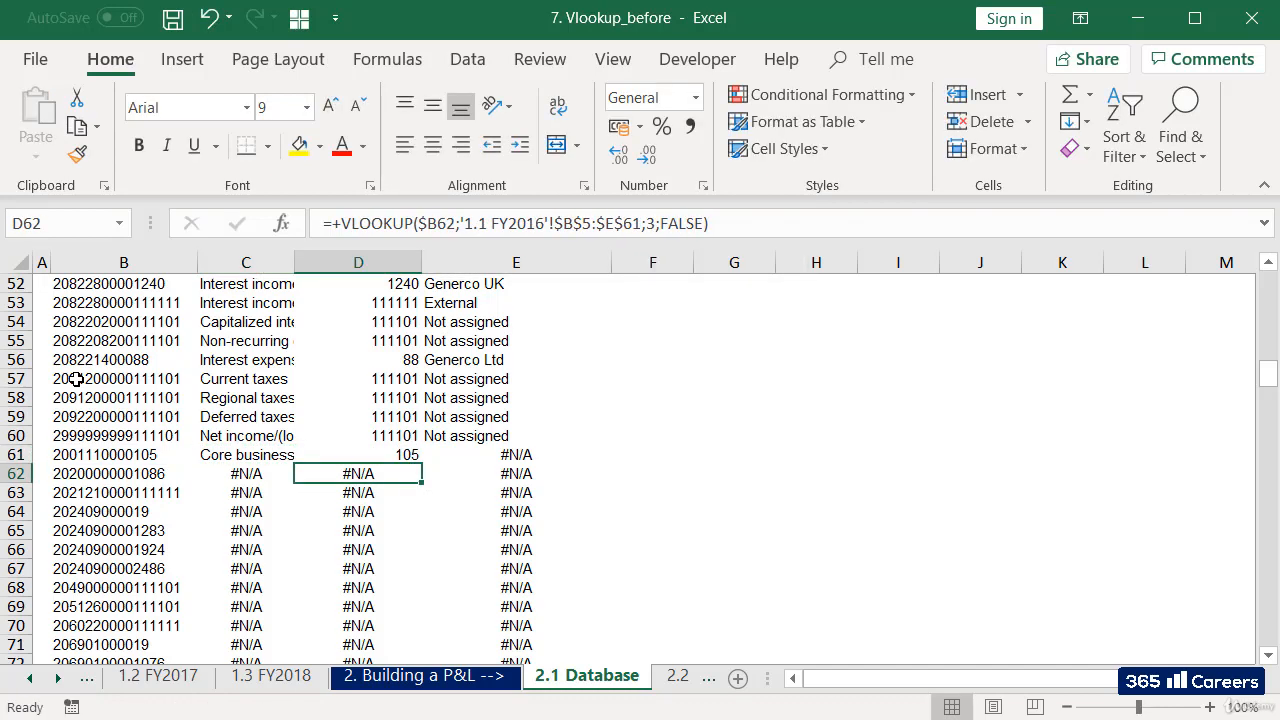
Copy the D61 formula into E61 and set its column index to 4 for the partner company's name.
{"action": "key", "text": "Up"}
{"action": "key", "text": "ctrl+c"}
{"action": "key", "text": "Right"}
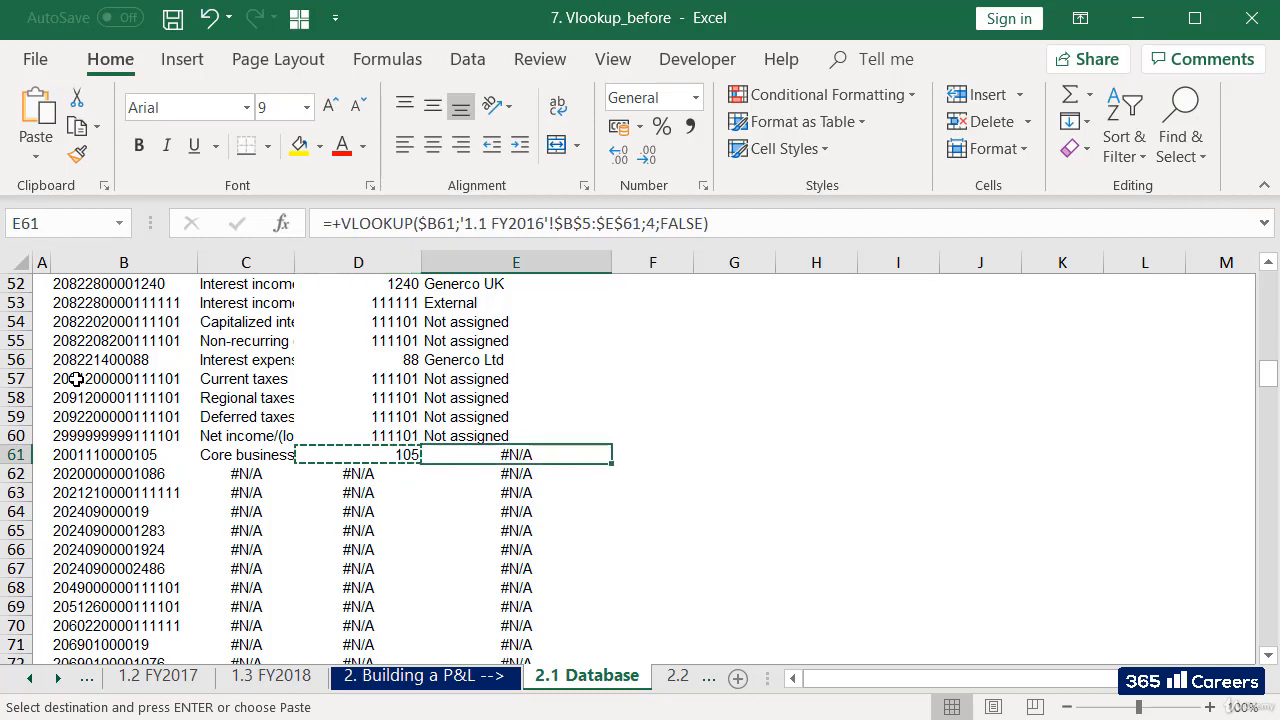
{"action": "key", "text": "ctrl+v"}
{"action": "key", "text": "F2"}
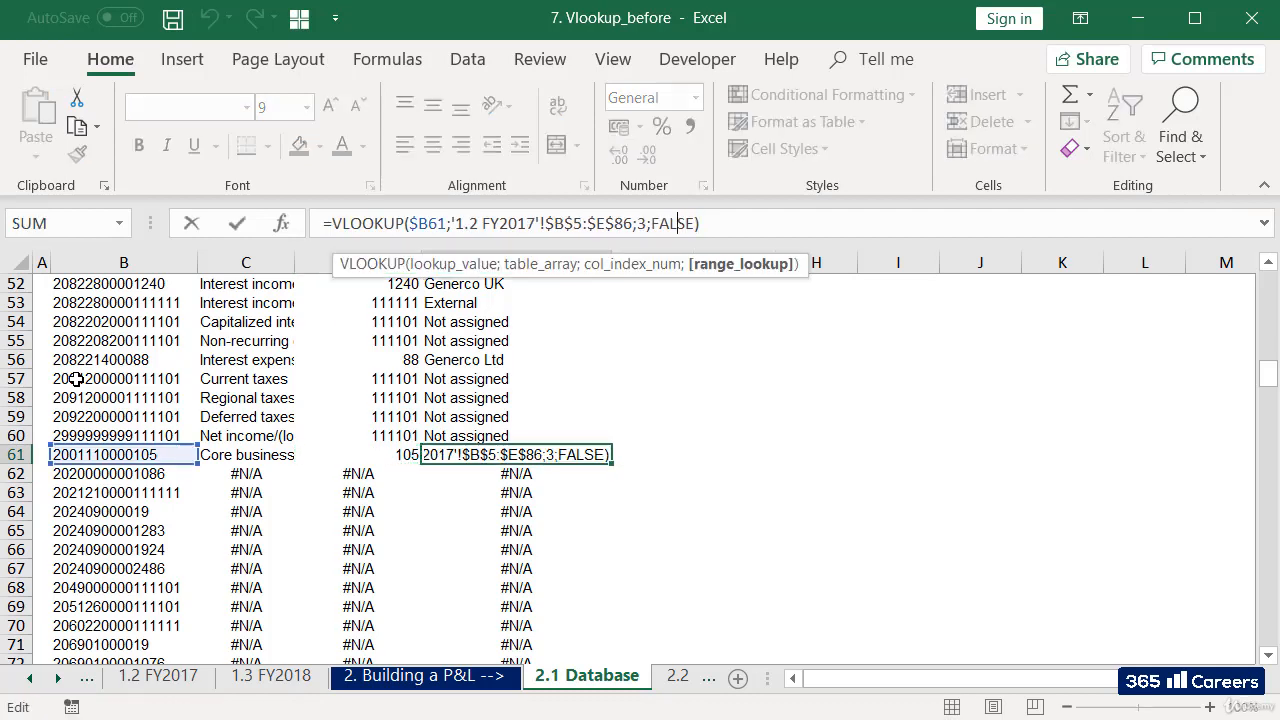
{"action": "key", "text": "Left"}
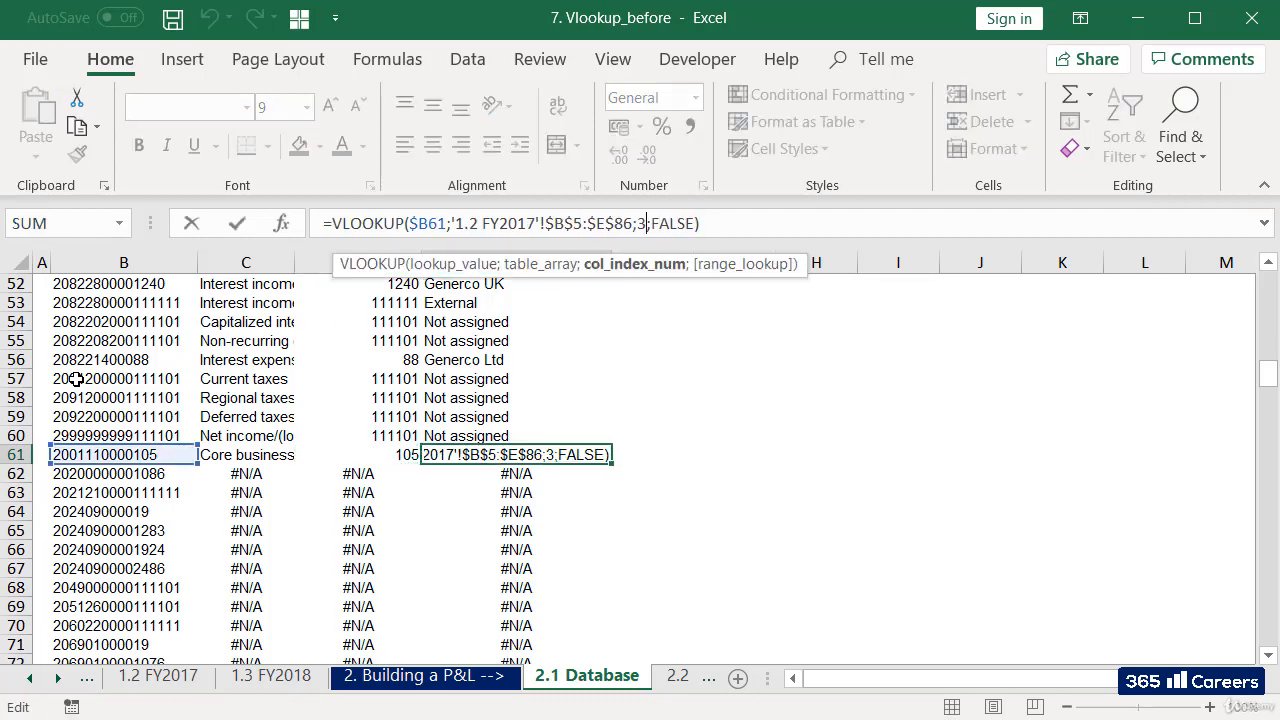
{"action": "key", "text": "BackSpace"}
{"action": "type", "text": "4"}
{"action": "key", "text": "Return"}
Copy the FY2017 lookup formulas in C61:E61 down from row 62 to the last code row.
{"action": "key", "text": "Left"}
{"action": "key", "text": "Left"}
{"action": "key", "text": "Up"}
{"action": "key", "text": "shift+Right"}
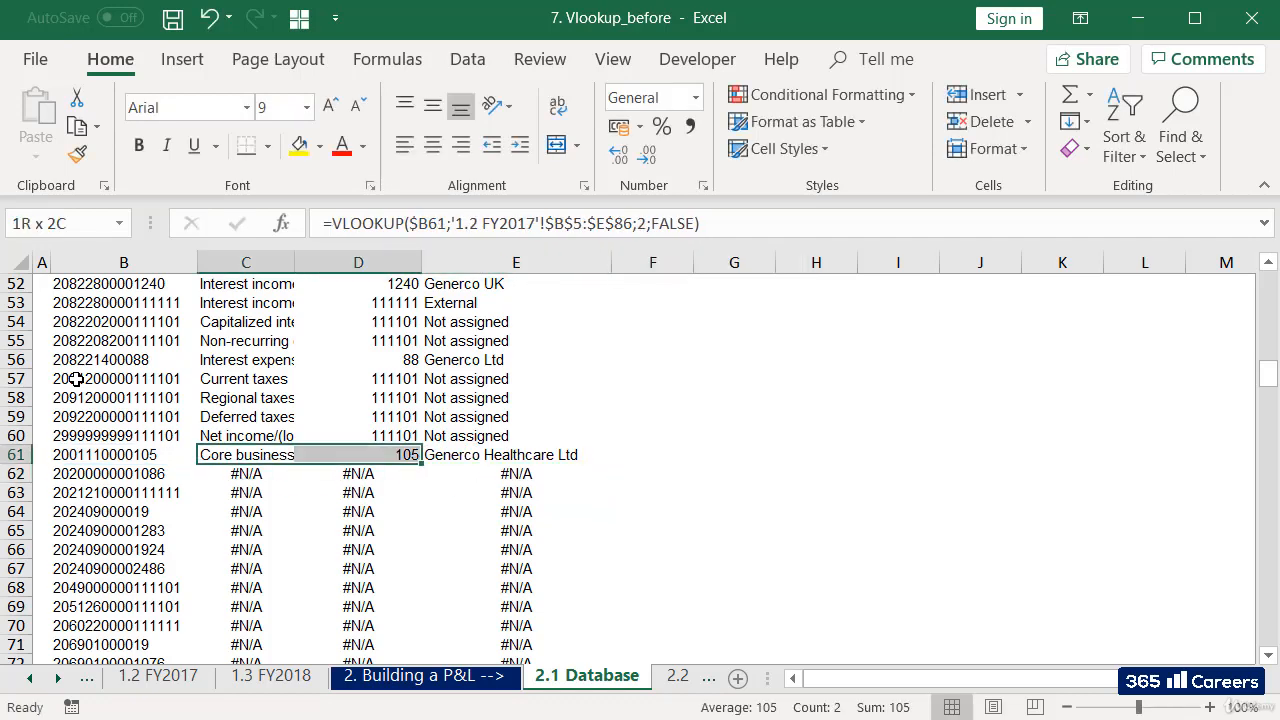
{"action": "key", "text": "shift+Right"}
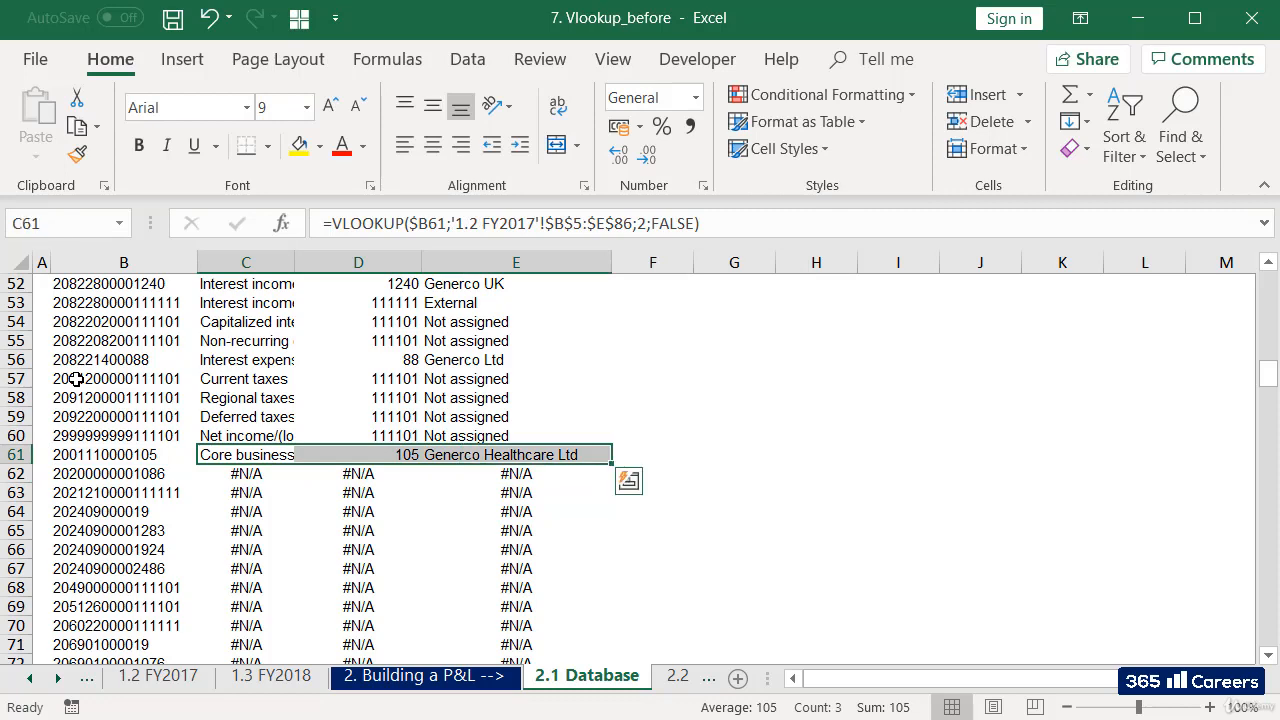
{"action": "key", "text": "ctrl+c"}
{"action": "key", "text": "Down"}
{"action": "key", "text": "shift+Right"}
{"action": "key", "text": "shift+Right"}
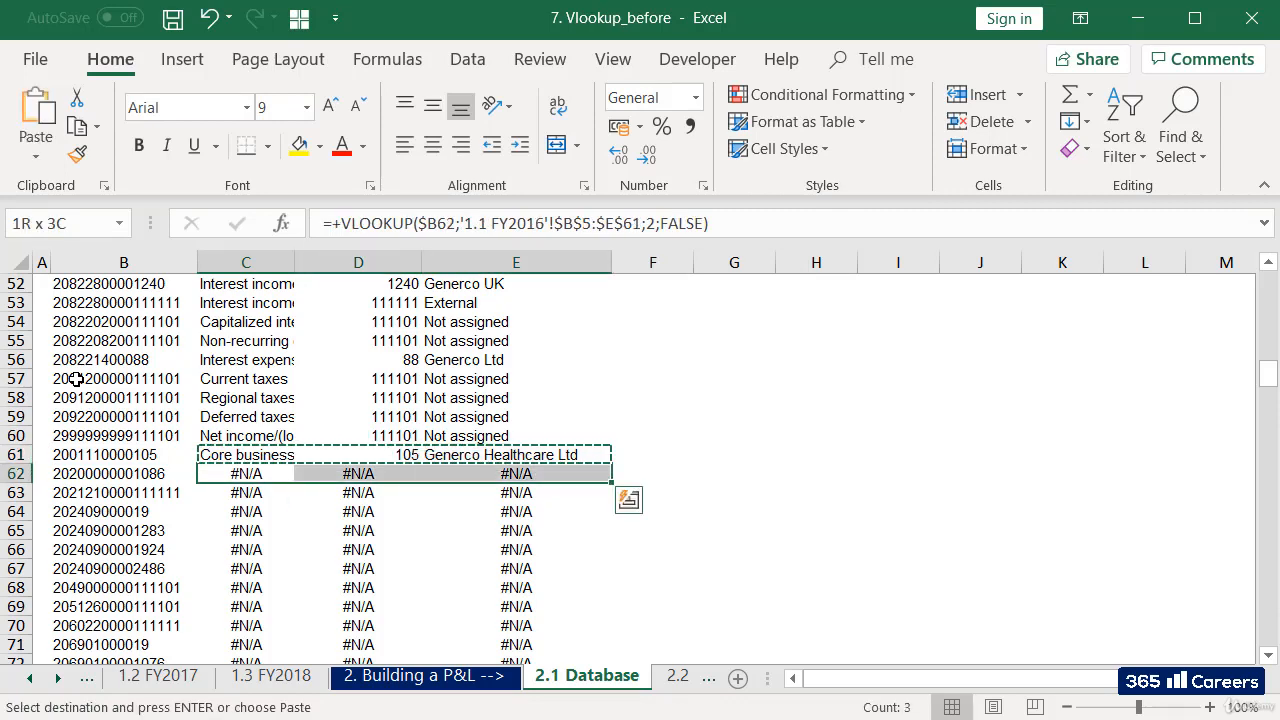
{"action": "key", "text": "ctrl+shift+Down"}
{"action": "key", "text": "ctrl+v"}
Examine the lookup columns downward from row 62 for the first code without a match in FY2017.
{"action": "key", "text": "Down"}
{"action": "key", "text": "Down"}
{"action": "key", "text": "Down"}
{"action": "key", "text": "Down"}
{"action": "key", "text": "Down"}
{"action": "key", "text": "Down"}
{"action": "key", "text": "Down"}
{"action": "key", "text": "Down"}
{"action": "key", "text": "Down"}
{"action": "key", "text": "Down"}
{"action": "key", "text": "Down"}
{"action": "key", "text": "Down"}
{"action": "key", "text": "Down"}
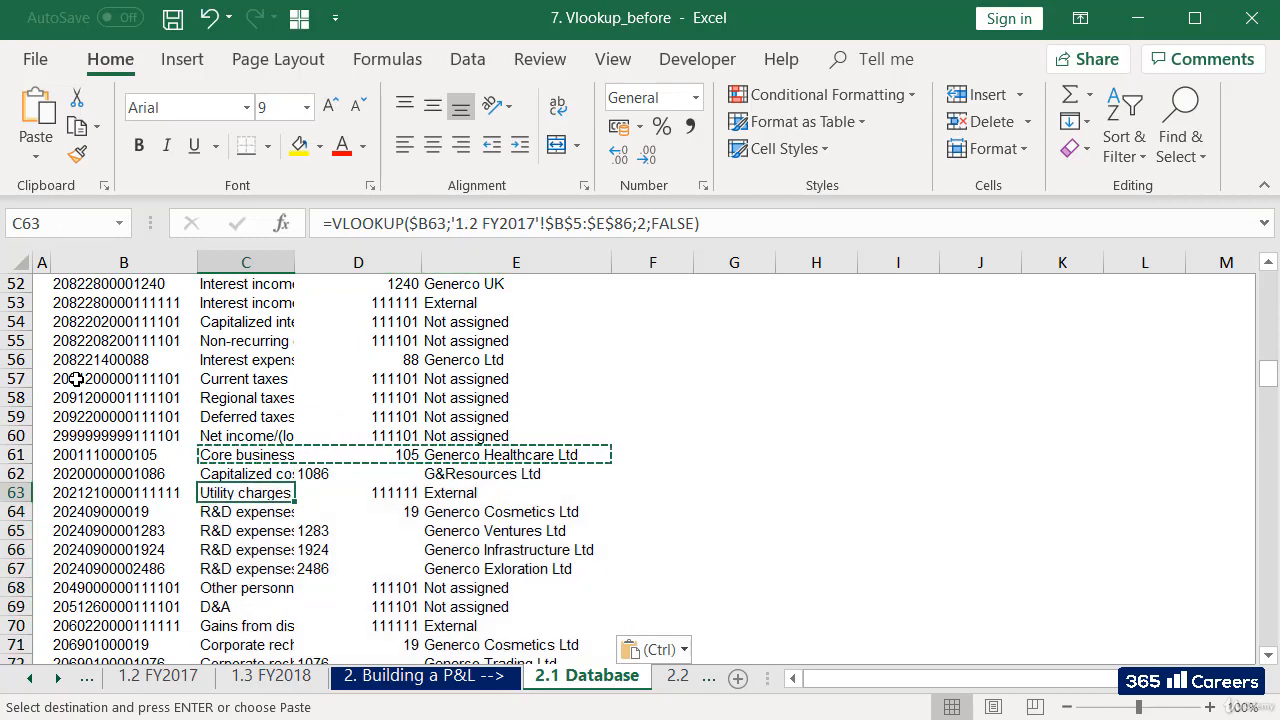
{"action": "key", "text": "Down"}
{"action": "key", "text": "Down"}
{"action": "key", "text": "Down"}
{"action": "key", "text": "Down"}
{"action": "key", "text": "Down"}
{"action": "key", "text": "Down"}
{"action": "key", "text": "Down"}
{"action": "key", "text": "Down"}
{"action": "key", "text": "Down"}
{"action": "key", "text": "Down"}
{"action": "key", "text": "Down"}
{"action": "key", "text": "Down"}
{"action": "key", "text": "Down"}
{"action": "key", "text": "Down"}
{"action": "key", "text": "Down"}
{"action": "key", "text": "Down"}
{"action": "key", "text": "Down"}
{"action": "key", "text": "Down"}
{"action": "key", "text": "Down"}
{"action": "key", "text": "Down"}
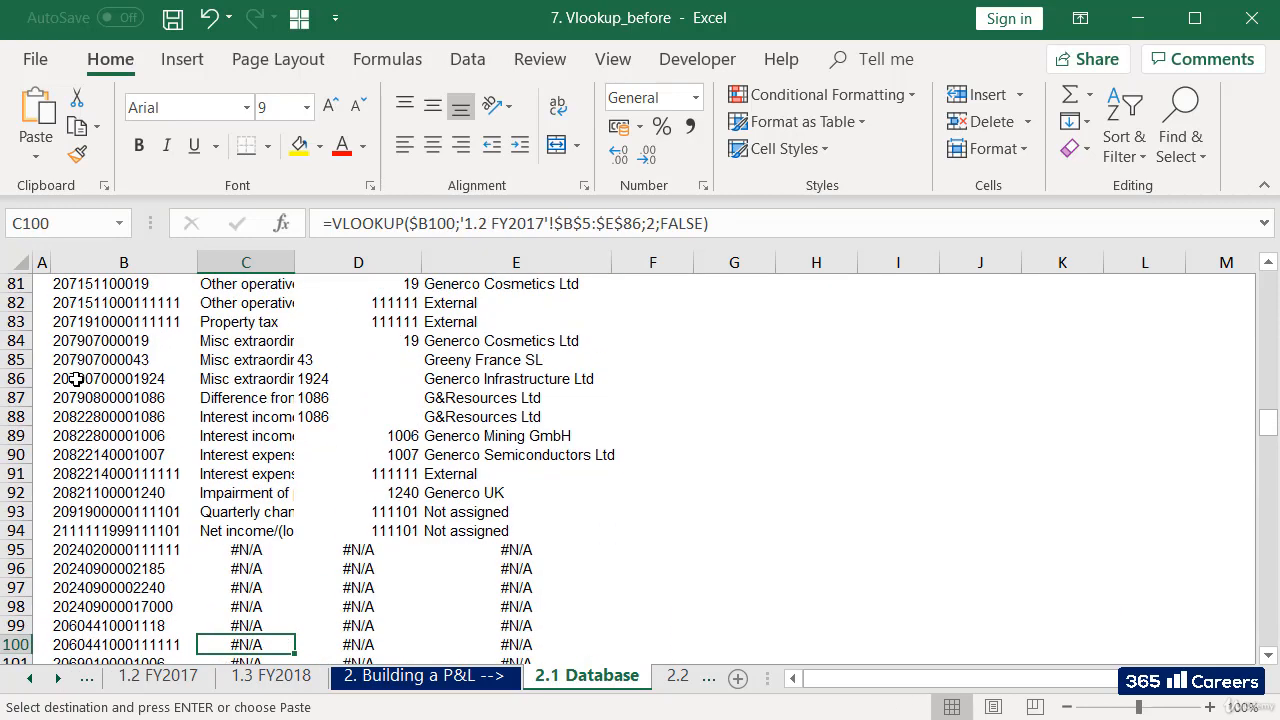
{"action": "key", "text": "Up"}
{"action": "key", "text": "Up"}
{"action": "key", "text": "Up"}
{"action": "key", "text": "Up"}
{"action": "key", "text": "Up"}
{"action": "key", "text": "Up"}
{"action": "key", "text": "Up"}
{"action": "key", "text": "Up"}
{"action": "key", "text": "Up"}
{"action": "key", "text": "Up"}
{"action": "key", "text": "Up"}
{"action": "key", "text": "Up"}
{"action": "key", "text": "Up"}
{"action": "key", "text": "Up"}
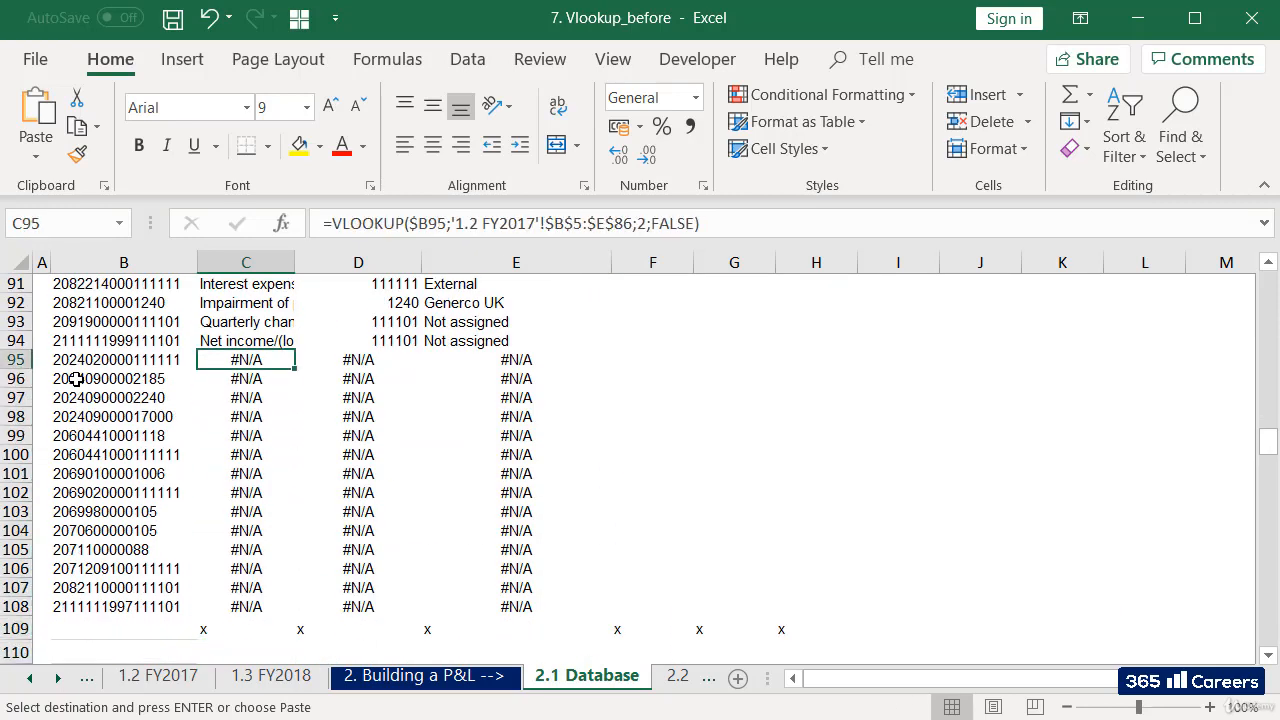
{"action": "key", "text": "Escape"}
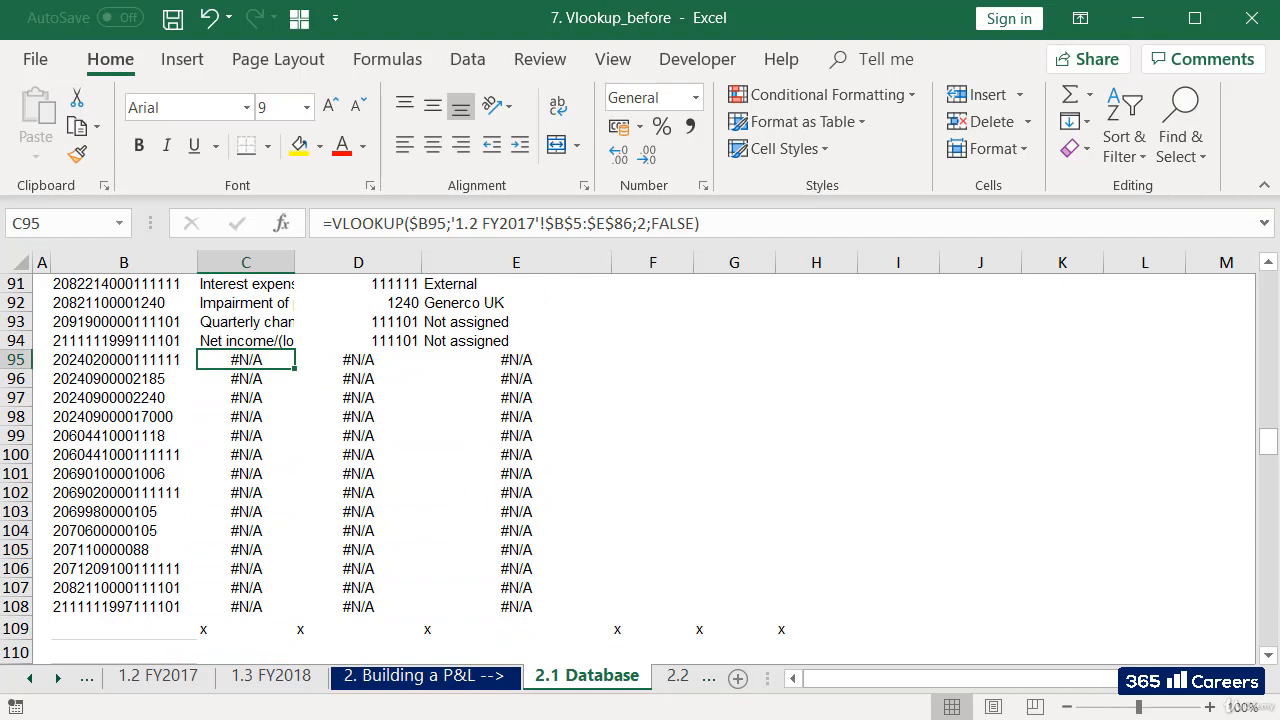
Begin a new VLOOKUP in C95 with $B95 as the lookup value, keeping its column reference absolute.
{"action": "type", "text": "=vloo"}
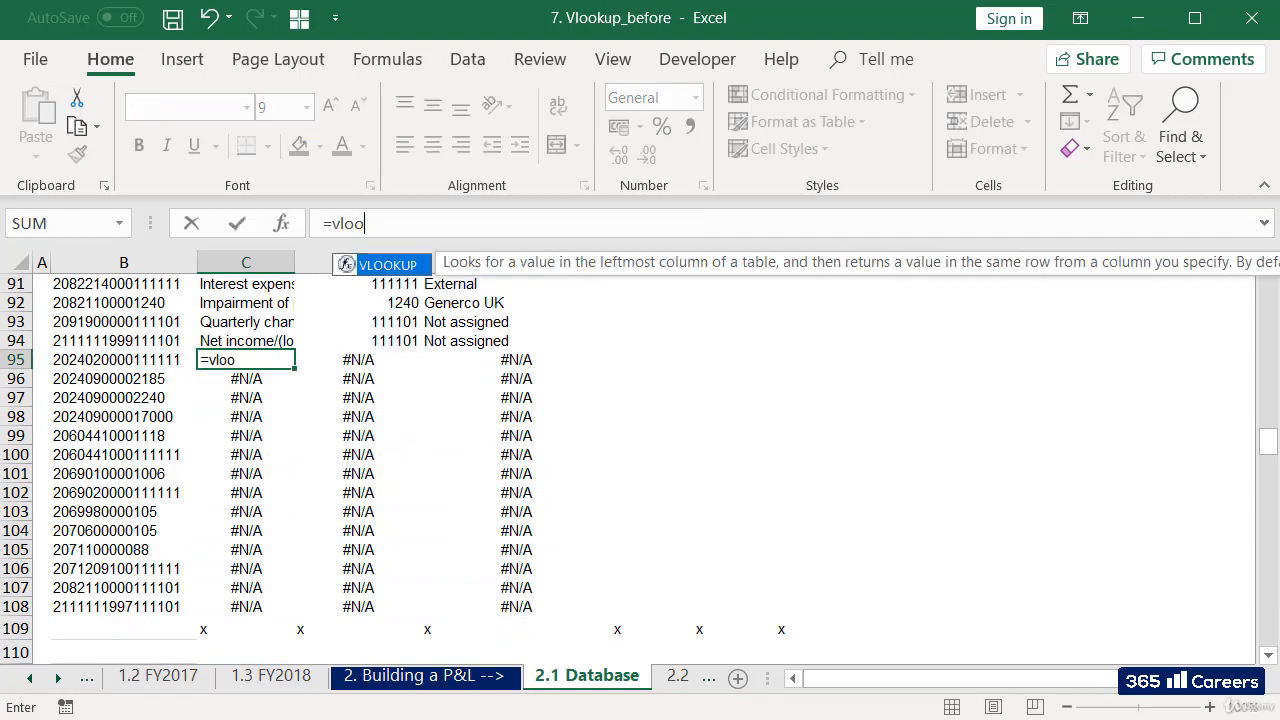
{"action": "type", "text": "kup("}
{"action": "left_click", "coordinate": [76, 360]}
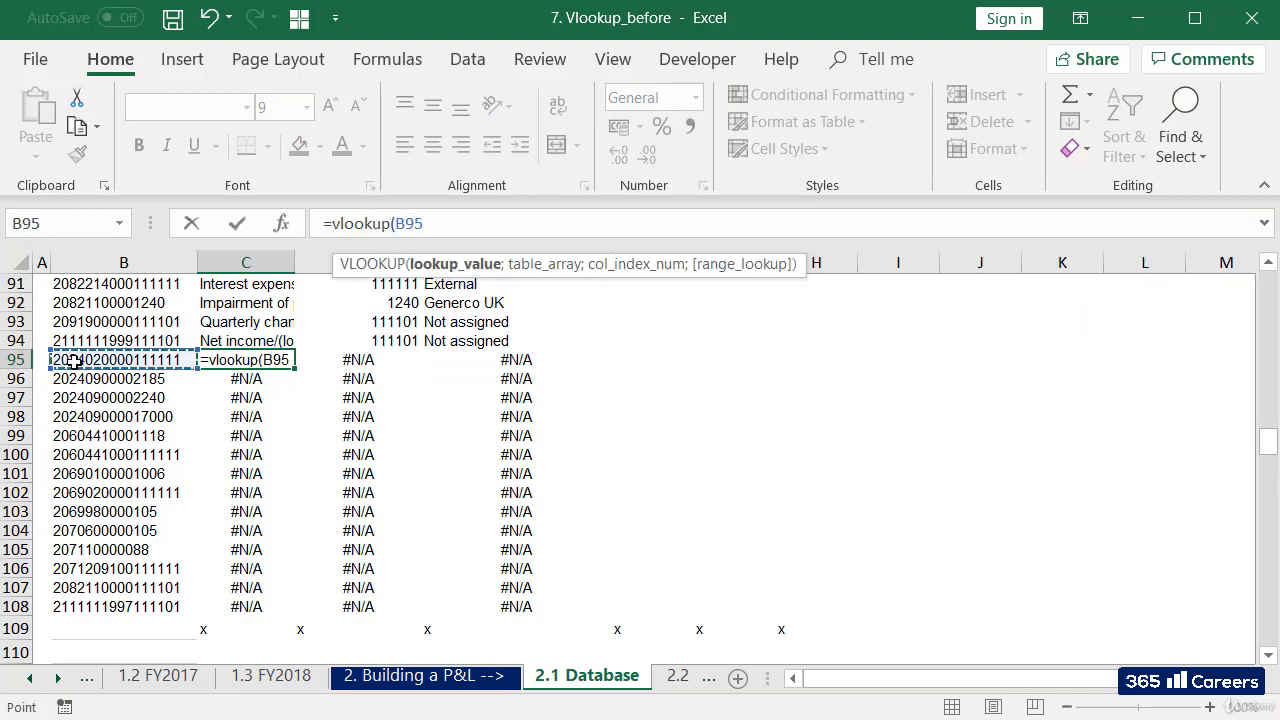
{"action": "left_click", "coordinate": [395, 224]}
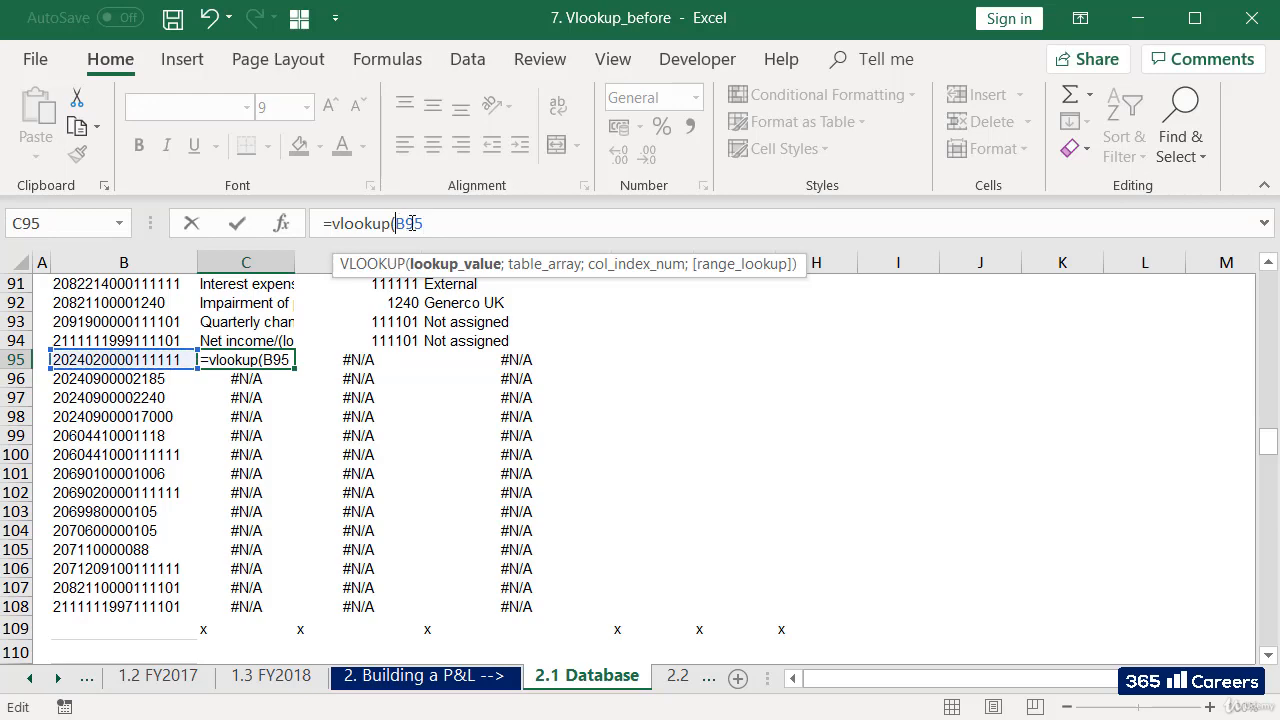
{"action": "type", "text": "$B95"}
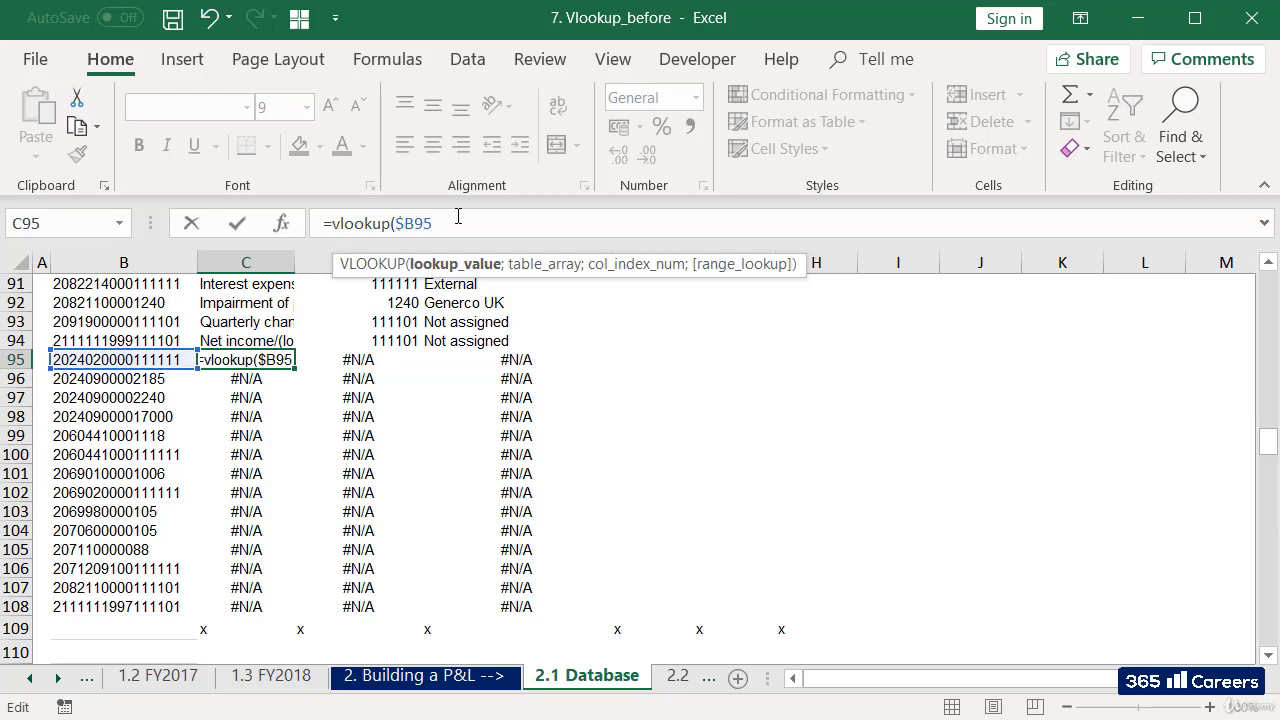
{"action": "type", "text": ";"}
Set the C95 formula's table array to $B$5:$E$78 on the 1.3 FY2018 sheet, with absolute references.
{"action": "left_click", "coordinate": [262, 676]}
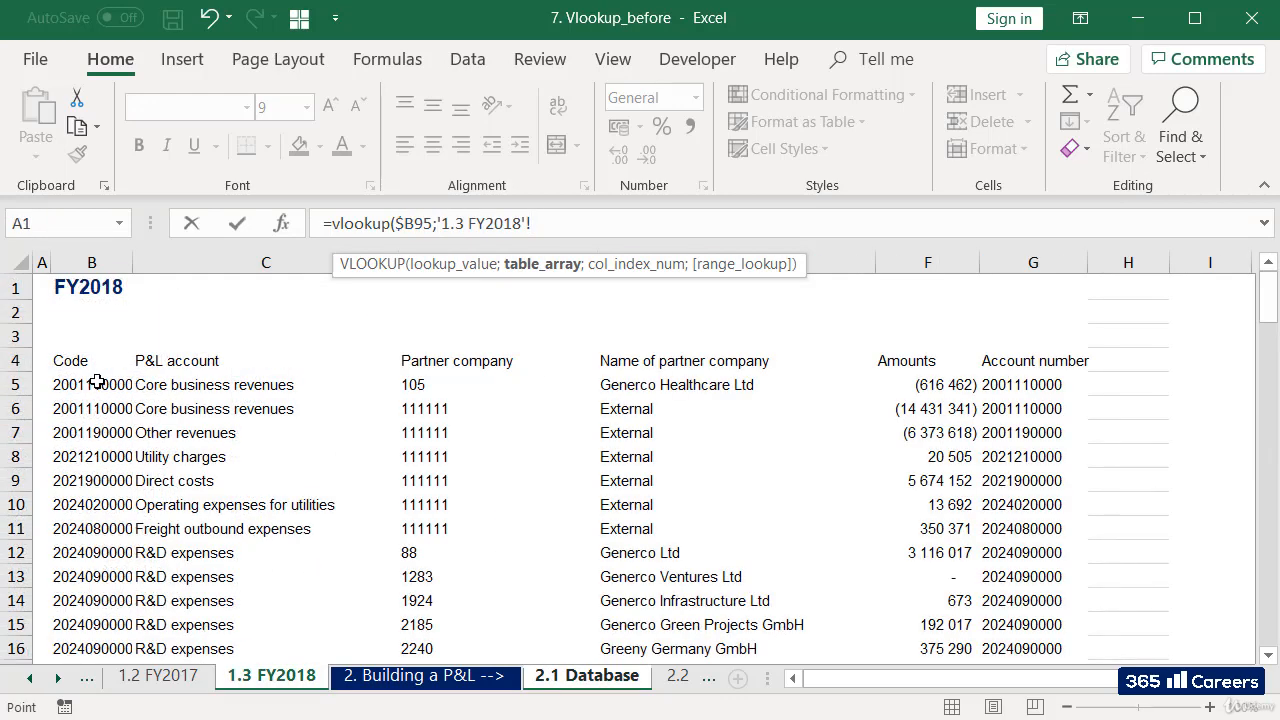
{"action": "left_click_drag", "start_coordinate": [97, 382], "coordinate": [872, 394]}
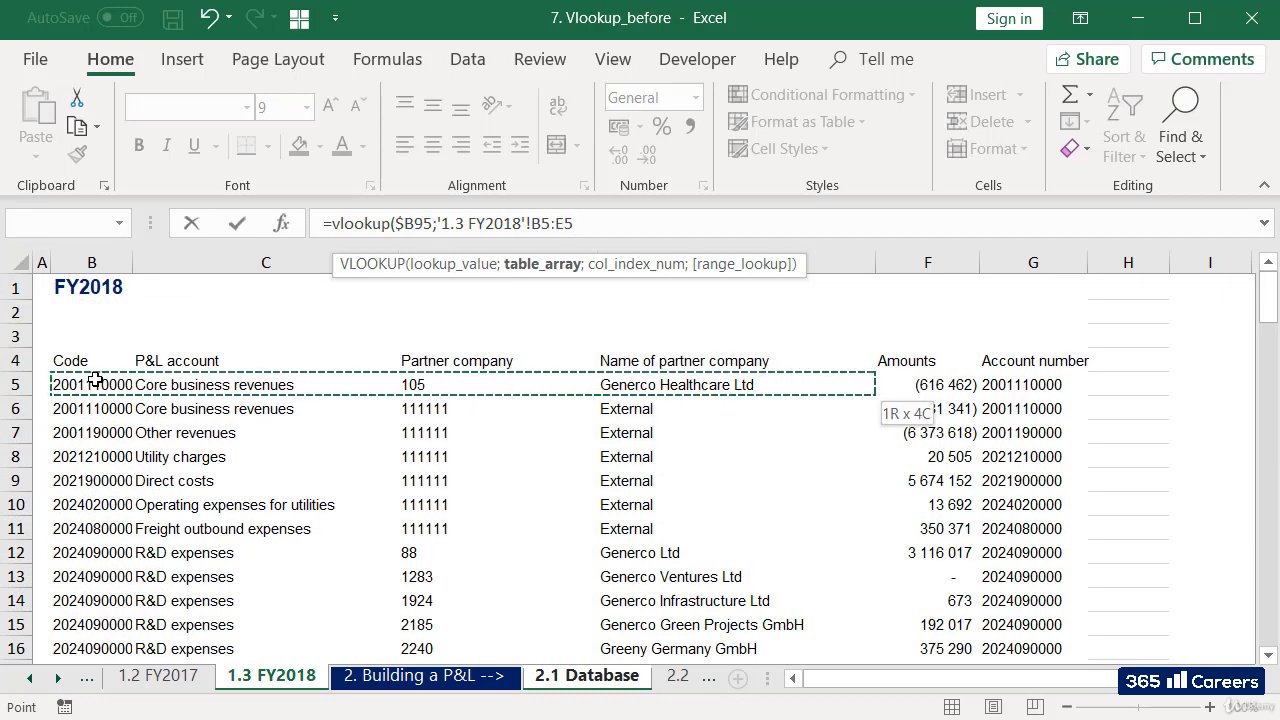
{"action": "key", "text": "ctrl+shift+Down"}
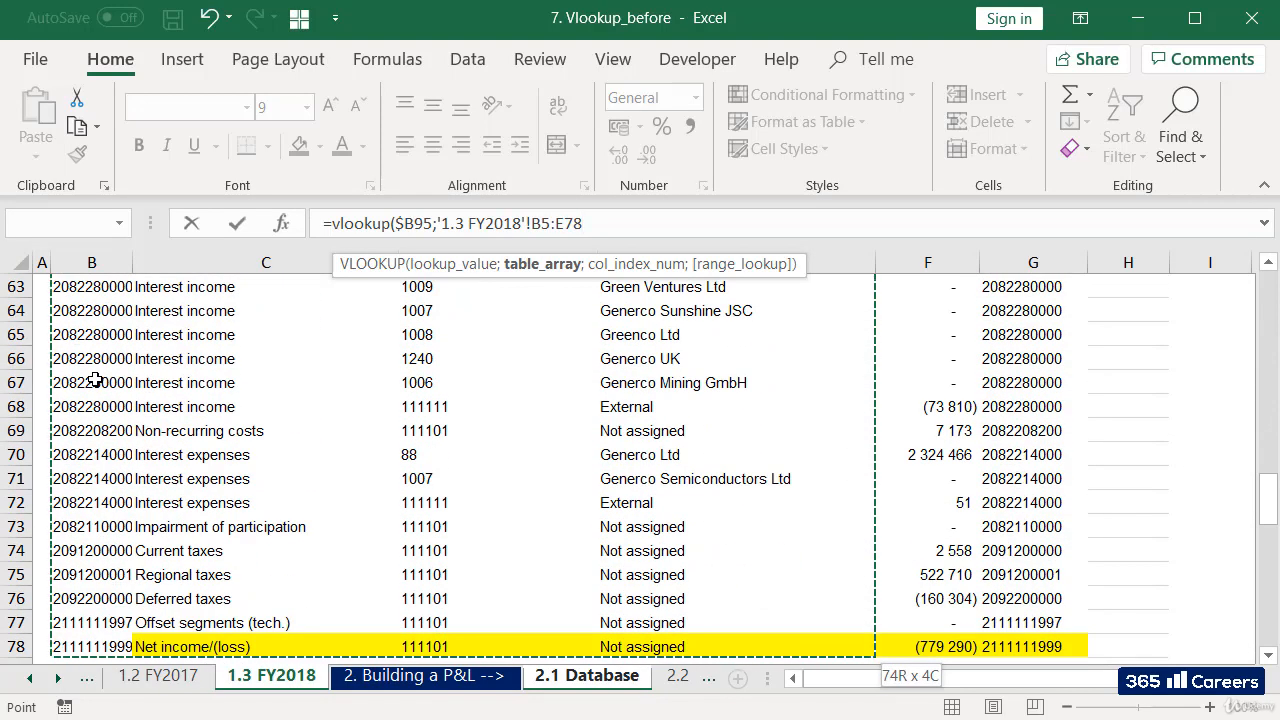
{"action": "key", "text": "F4"}
{"action": "type", "text": ";"}
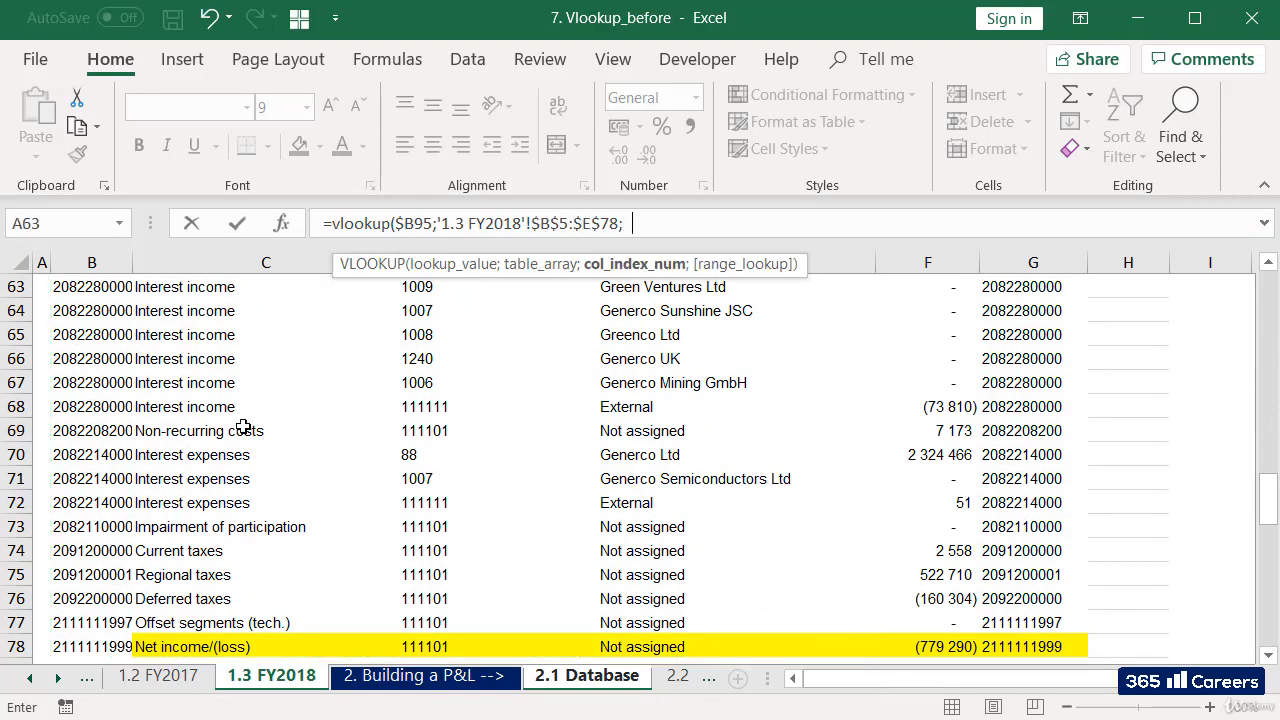
{"action": "type", "text": "2;fa"}
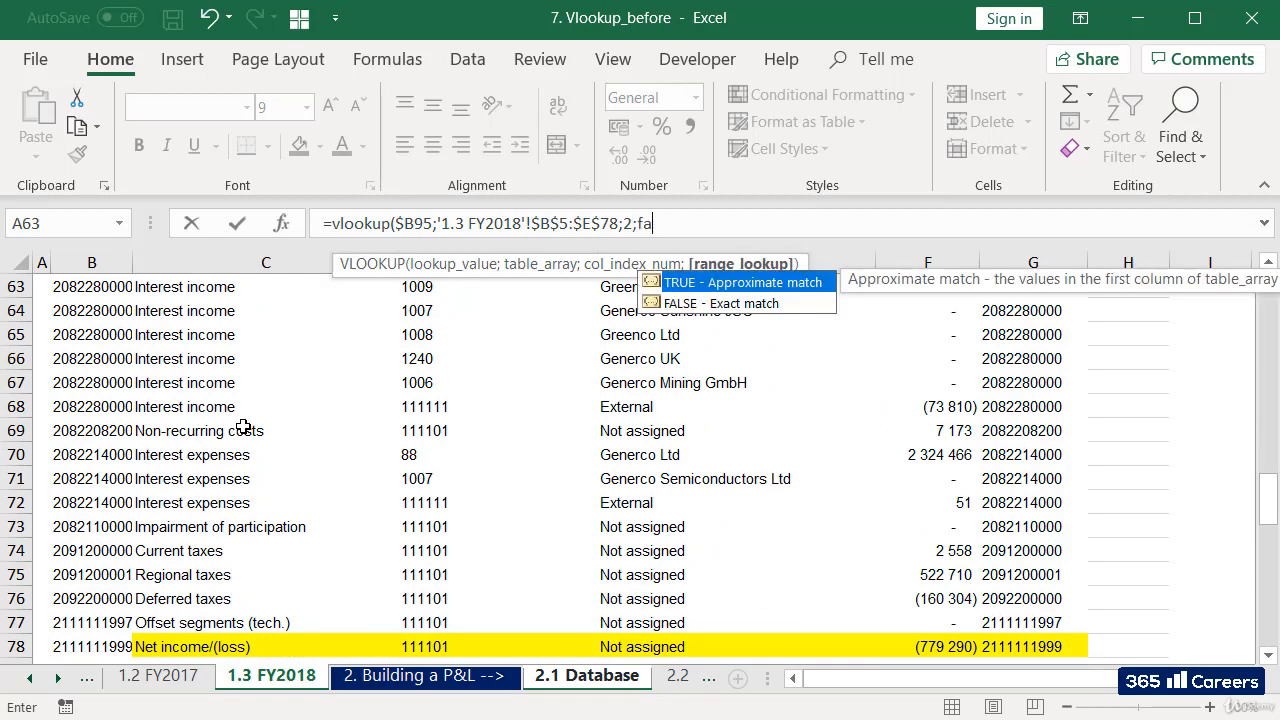
{"action": "type", "text": "lse)"}
Complete the C95 VLOOKUP with column index 2 and FALSE for an exact match.
{"action": "key", "text": "Return"}
{"action": "key", "text": "Up"}
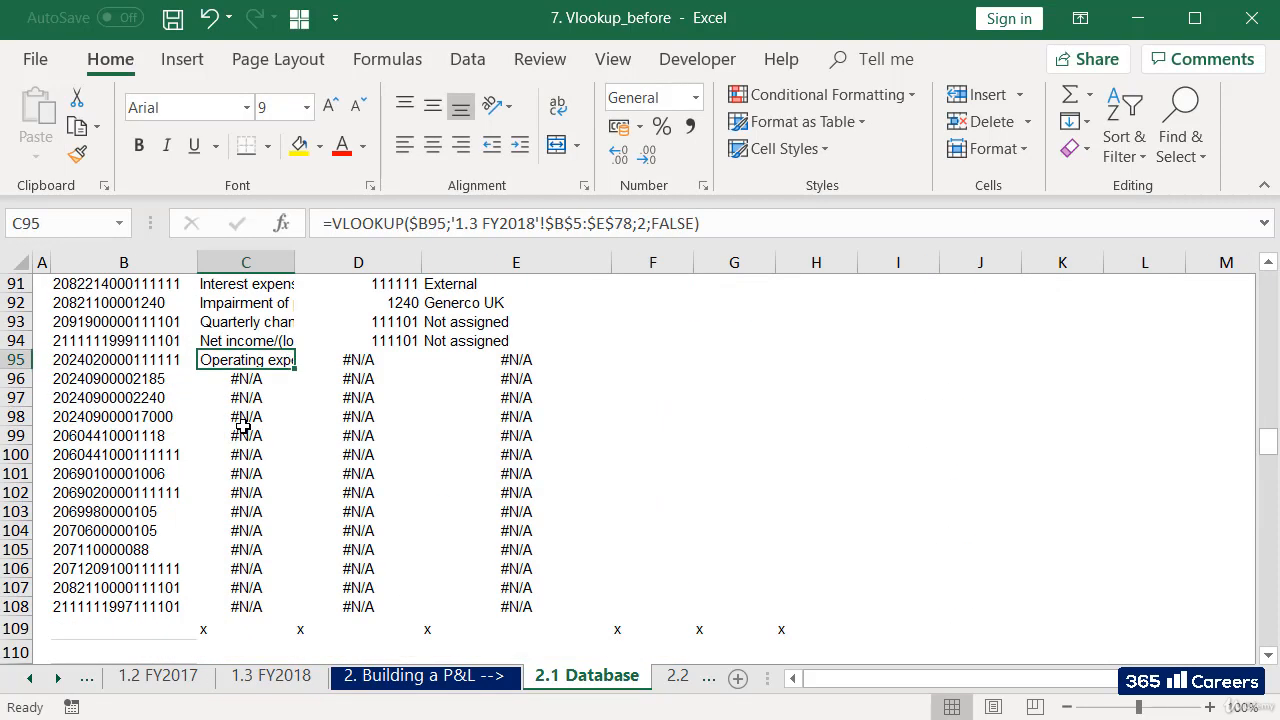
Copy the C95 formula into D95 and E95, and set the column index in D95 to 3.
{"action": "key", "text": "ctrl+c"}
{"action": "key", "text": "Right"}
{"action": "key", "text": "ctrl+v"}
{"action": "key", "text": "Right"}
{"action": "key", "text": "ctrl+v"}
{"action": "key", "text": "Left"}
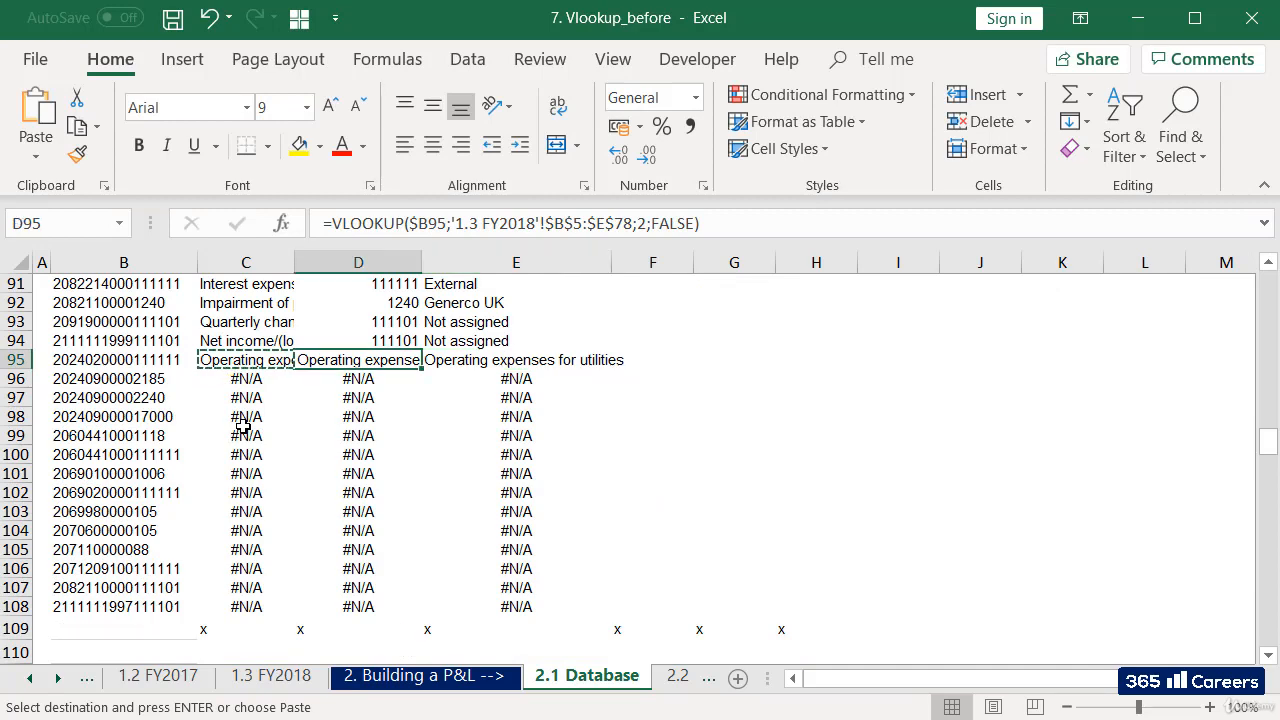
{"action": "key", "text": "F2"}
{"action": "key", "text": "BackSpace"}
{"action": "key", "text": "BackSpace"}
{"action": "type", "text": "3;"}
{"action": "key", "text": "Return"}
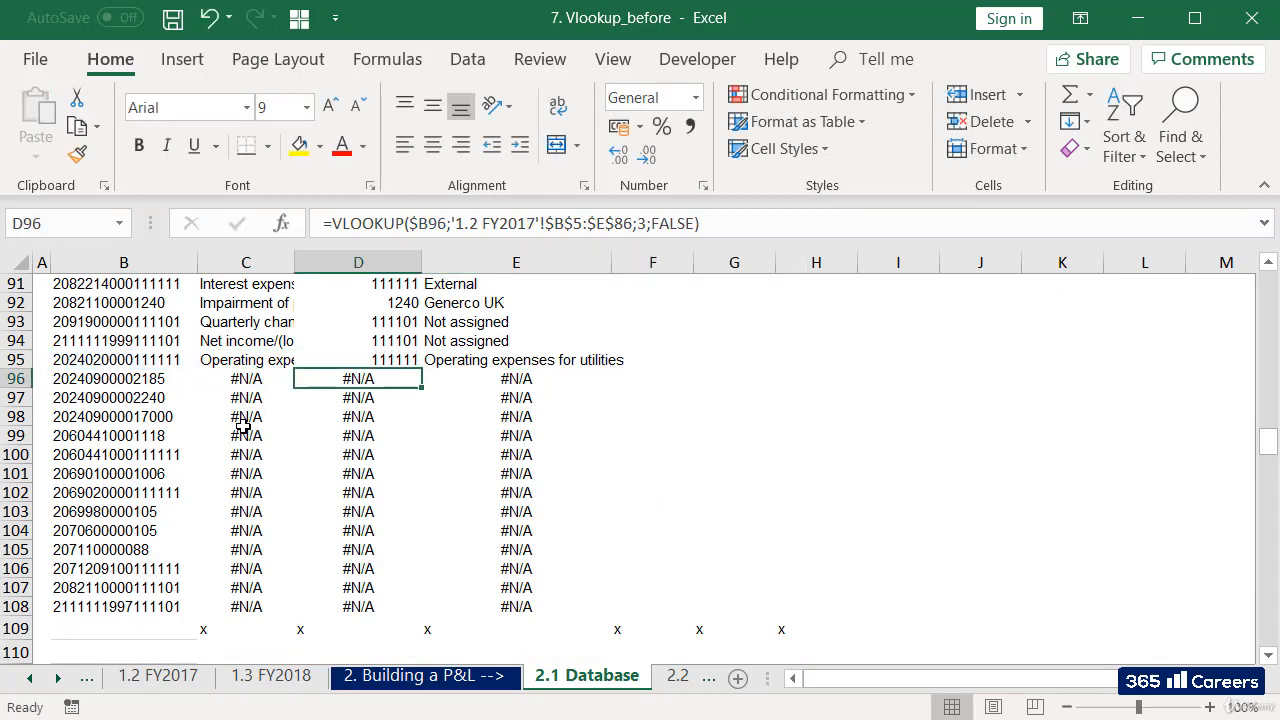
Set the column index in the E95 formula to 4 to return the partner company's name.
{"action": "key", "text": "Up"}
{"action": "key", "text": "Right"}
{"action": "key", "text": "F2"}
{"action": "key", "text": "Left"}
{"action": "key", "text": "Left"}
{"action": "key", "text": "Left"}
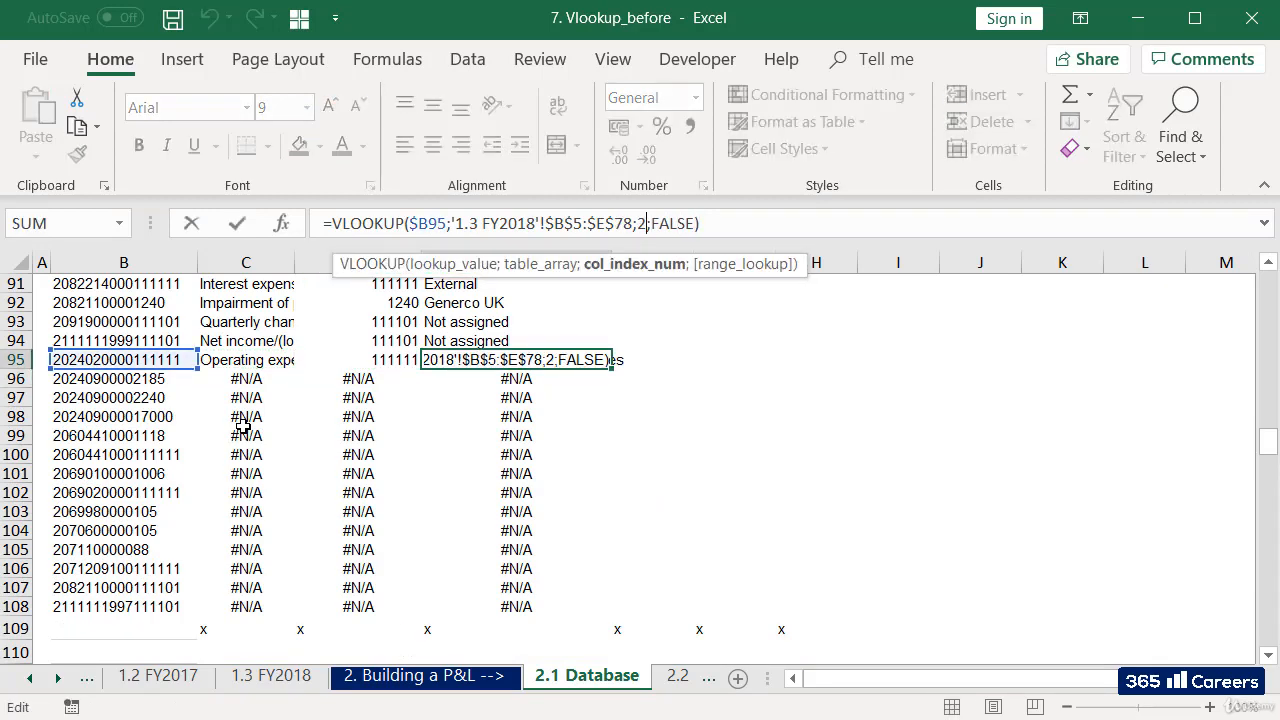
{"action": "key", "text": "Return"}
Copy the FY2018 lookup formulas in C95:E95 down to C96:E108 and return to the top of the table.
{"action": "key", "text": "Up"}
{"action": "key", "text": "Left"}
{"action": "key", "text": "Left"}
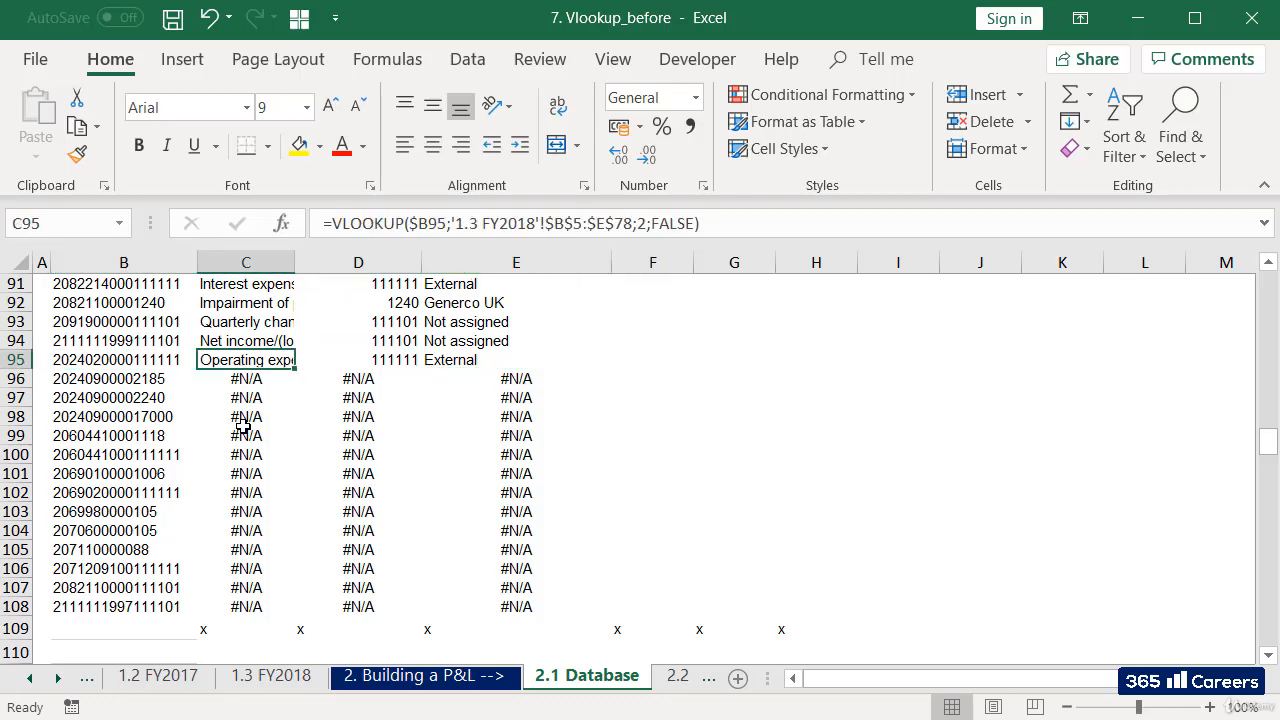
{"action": "key", "text": "shift+Right"}
{"action": "key", "text": "shift+Right"}
{"action": "key", "text": "ctrl+c"}
{"action": "key", "text": "Down"}
{"action": "key", "text": "shift+Right"}
{"action": "key", "text": "shift+Right"}
{"action": "key", "text": "shift+Right"}
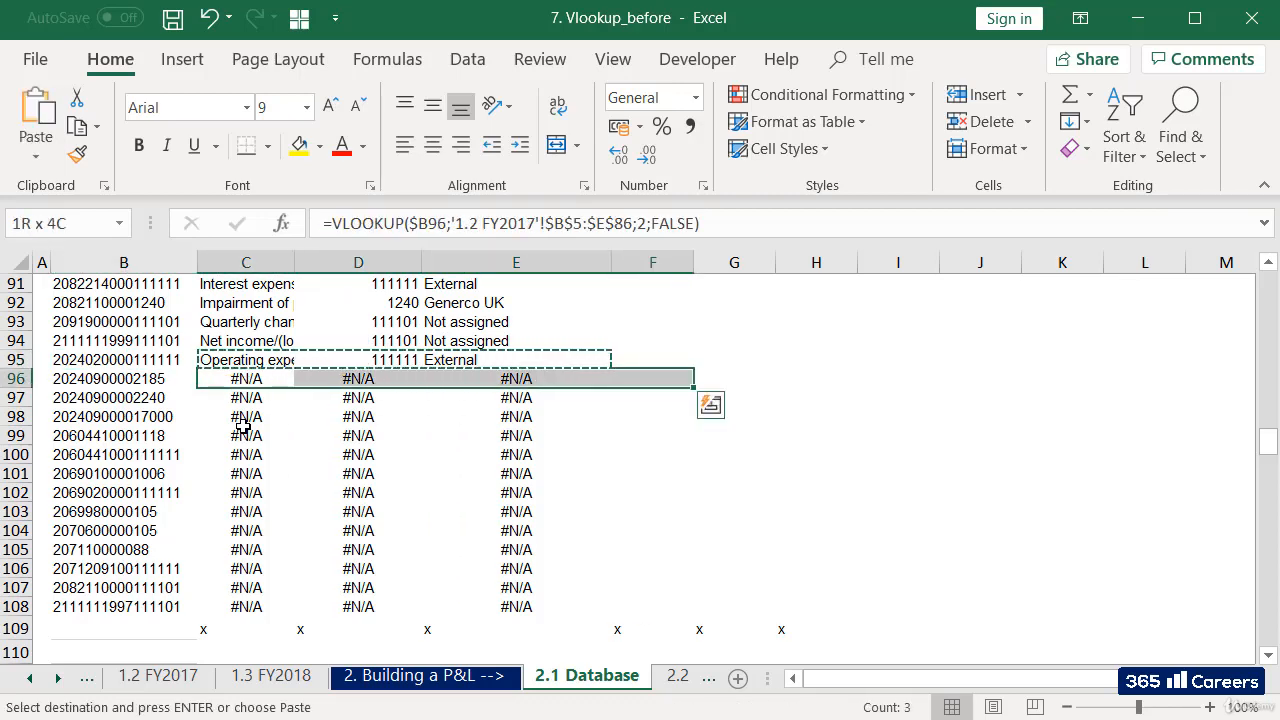
{"action": "key", "text": "shift+Left"}
{"action": "key", "text": "ctrl+shift+Down"}
{"action": "key", "text": "ctrl+v"}
{"action": "key", "text": "Escape"}
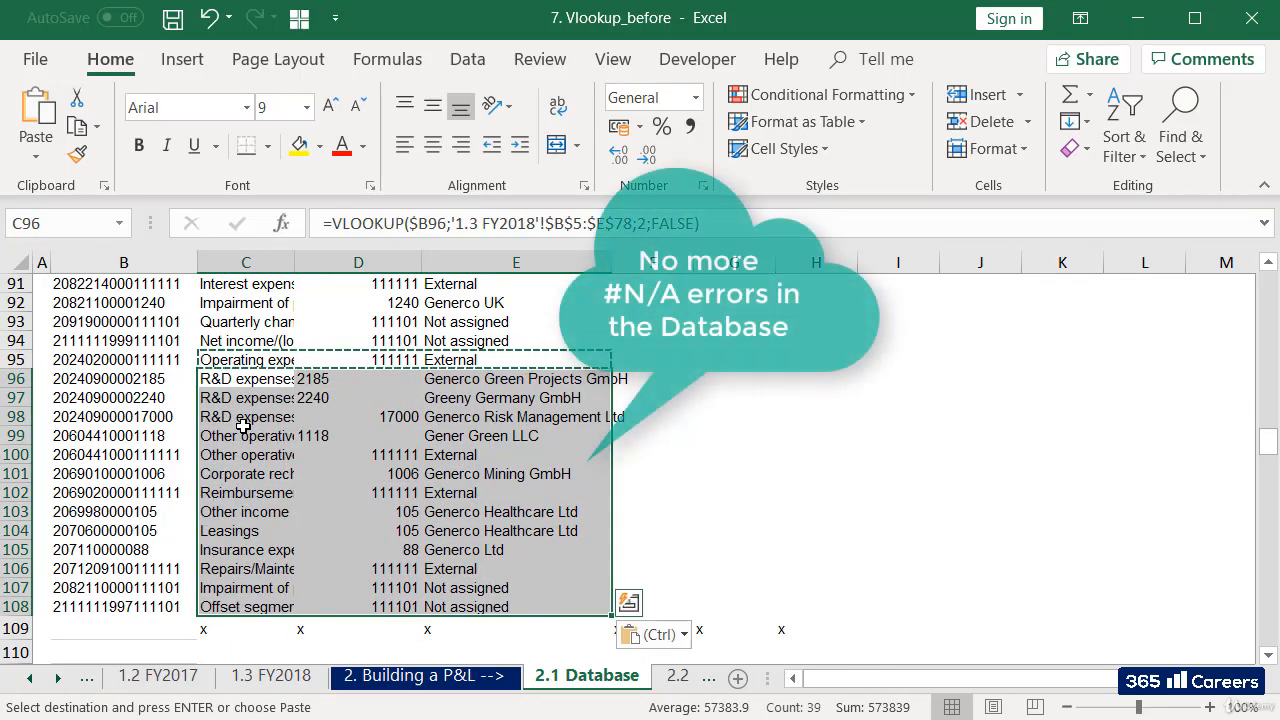
{"action": "key", "text": "Up"}
{"action": "key", "text": "ctrl+Up"}
{"action": "key", "text": "Up"}
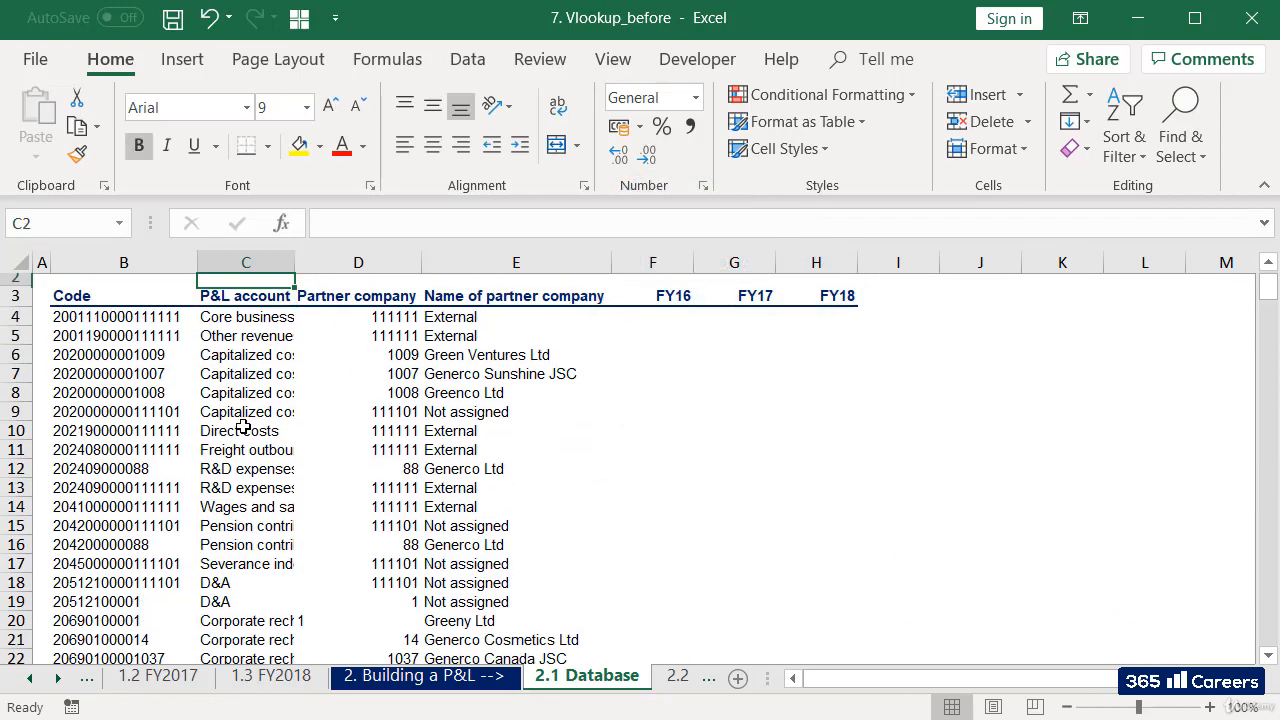